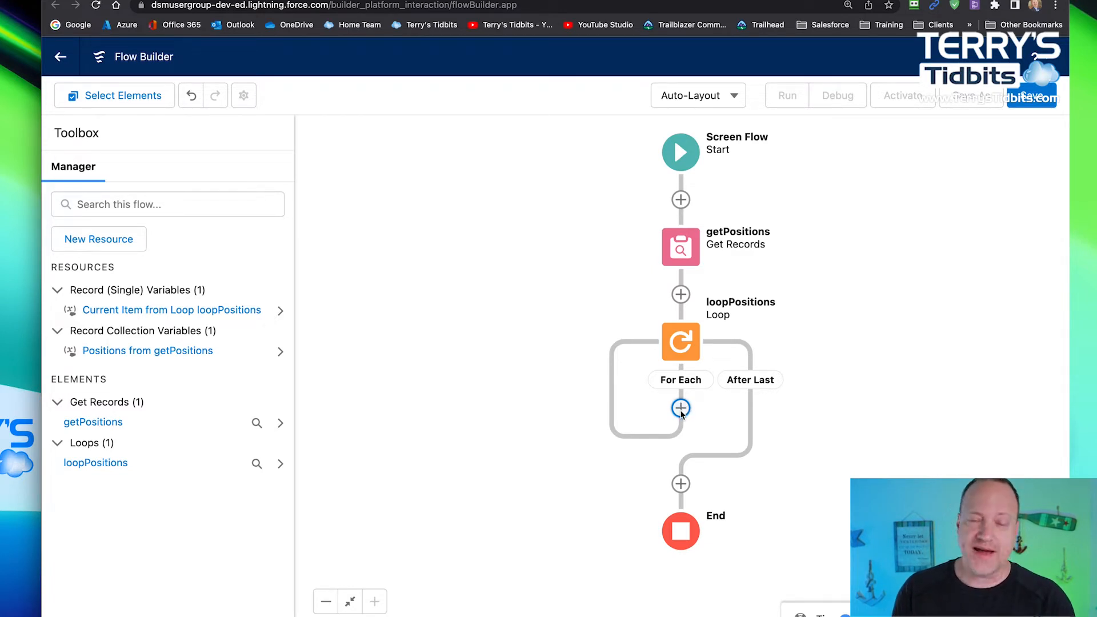
Add a Decision element labelled descStatus, with the same API name, on the loop's For Each path
{"action": "left_click", "coordinate": [680, 408]}
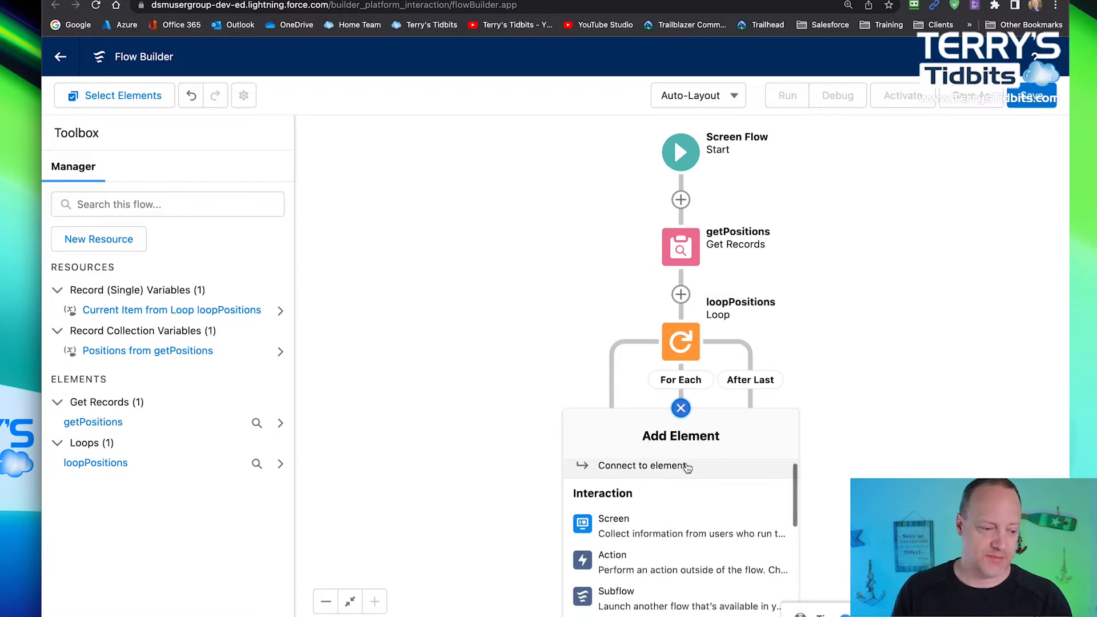
{"action": "scroll", "coordinate": [687, 466], "scroll_direction": "down", "scroll_amount": 2}
{"action": "scroll", "coordinate": [687, 468], "scroll_direction": "down", "scroll_amount": 3}
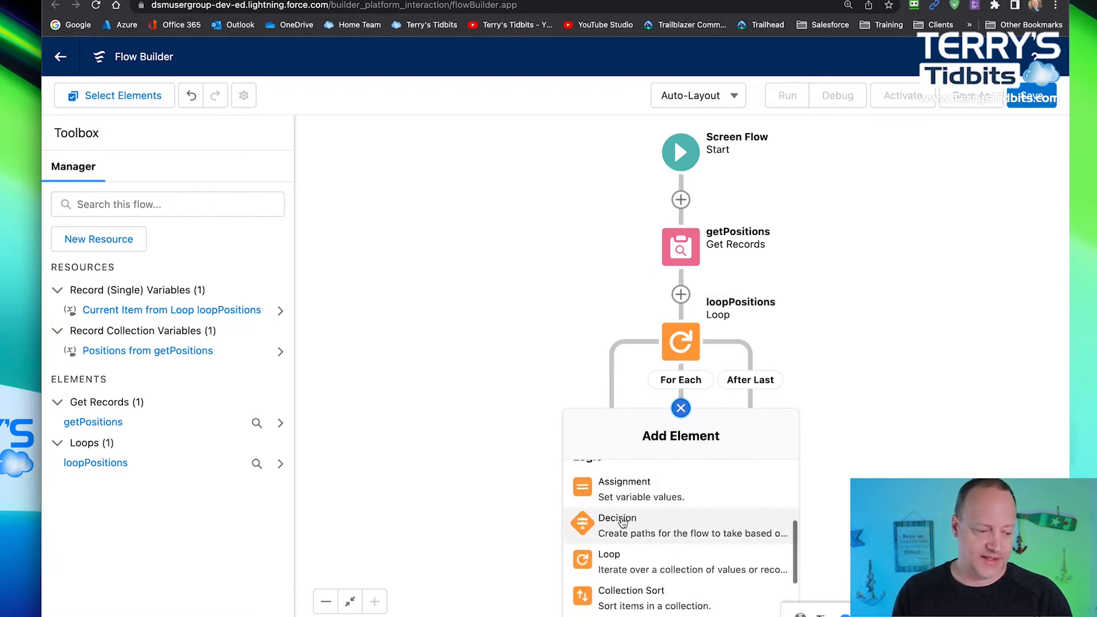
{"action": "left_click", "coordinate": [619, 520]}
{"action": "type", "text": "d"}
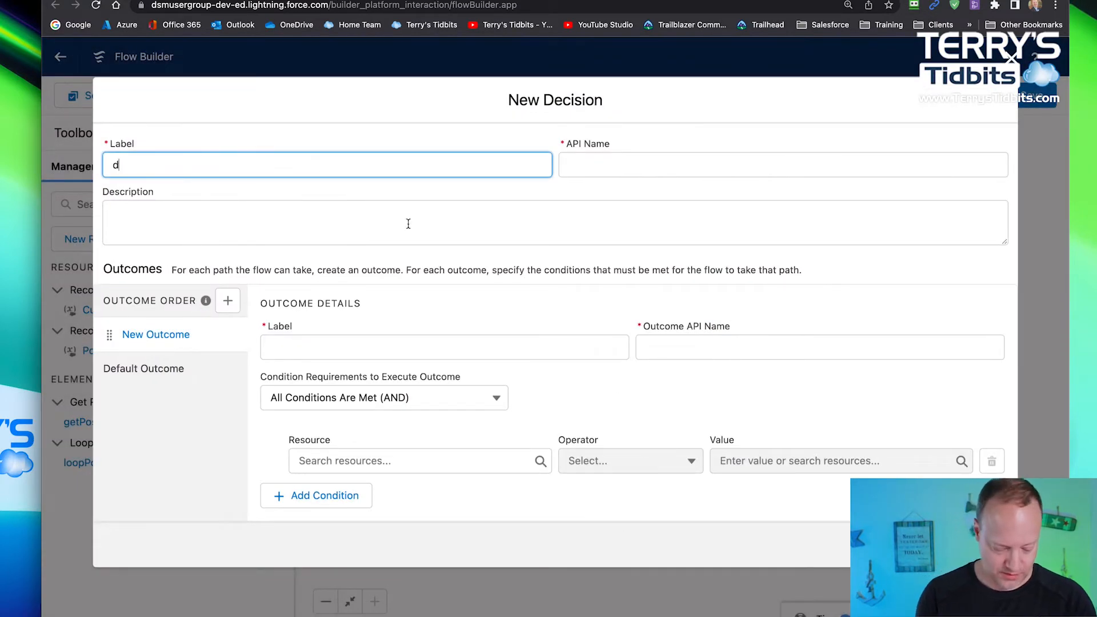
{"action": "type", "text": "esc"}
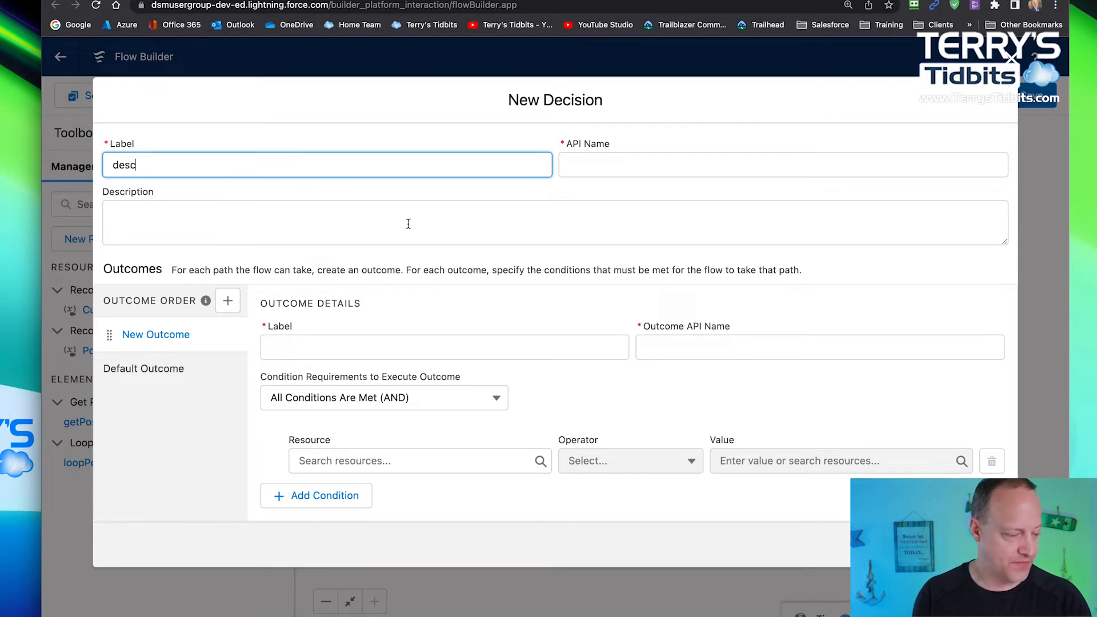
{"action": "type", "text": "Stat"}
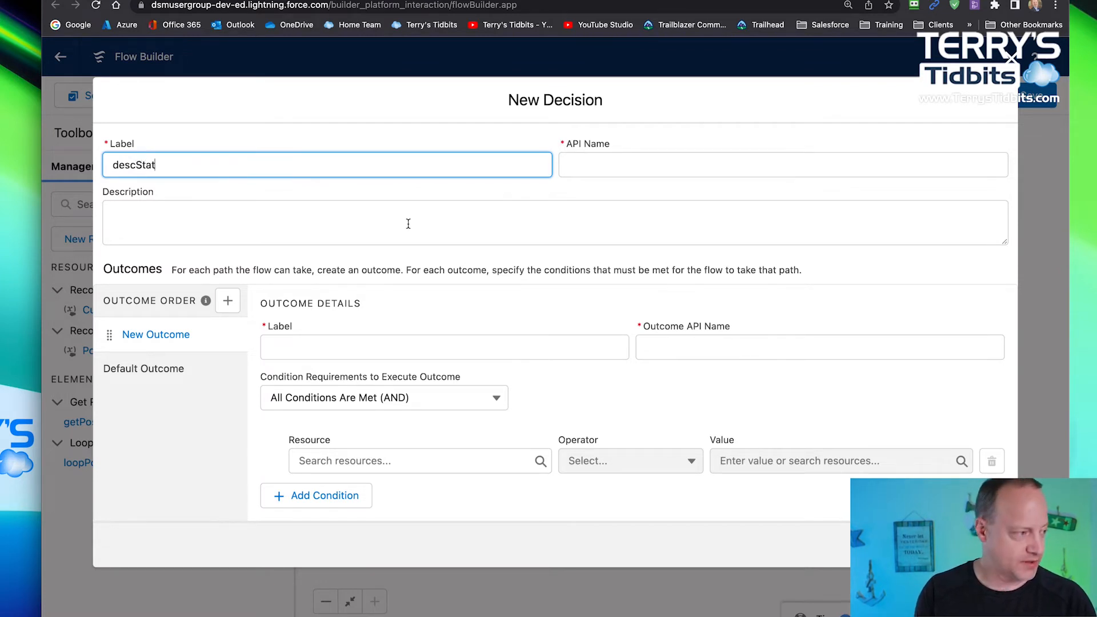
{"action": "type", "text": "us"}
{"action": "key", "text": "Tab"}
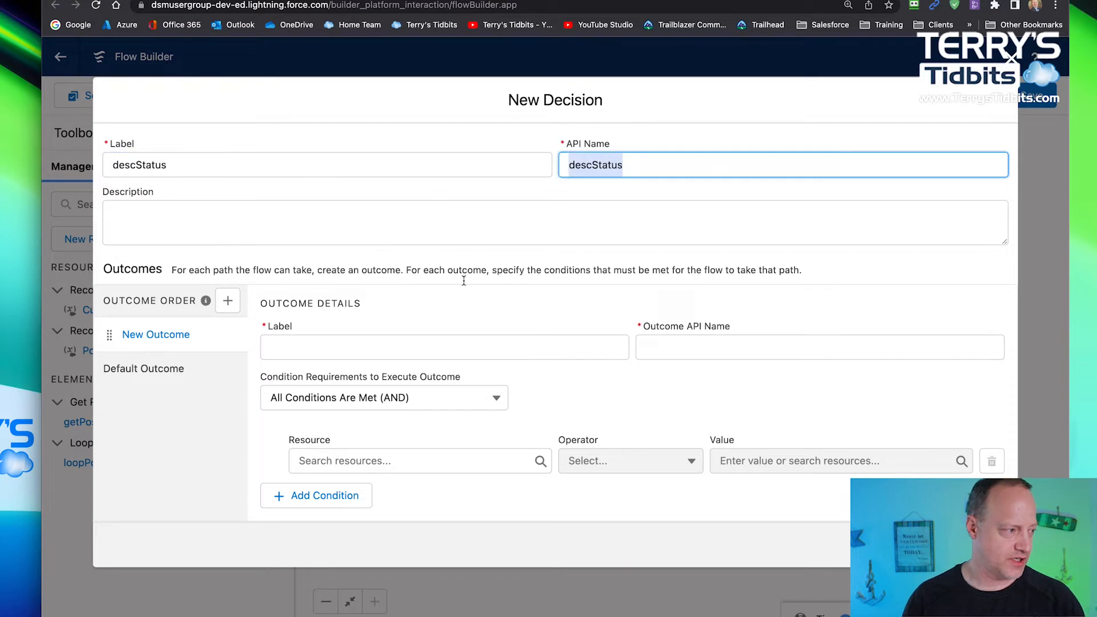
Define the first outcome as Open, with the condition that the current loopPositions item's Status__c equals Open
{"action": "left_click", "coordinate": [317, 349]}
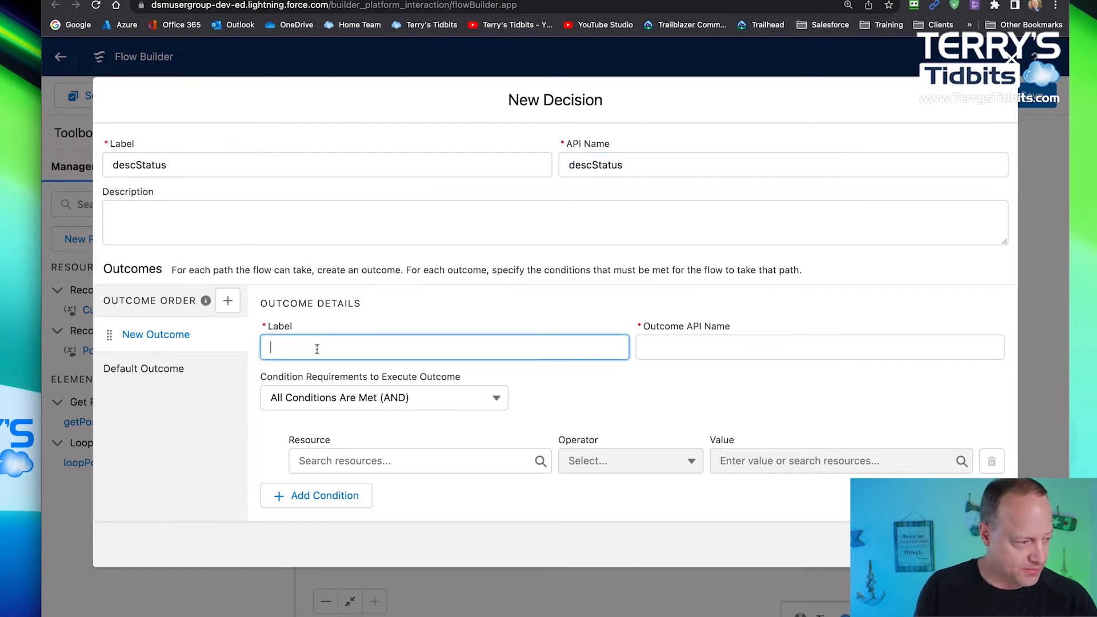
{"action": "type", "text": "Open"}
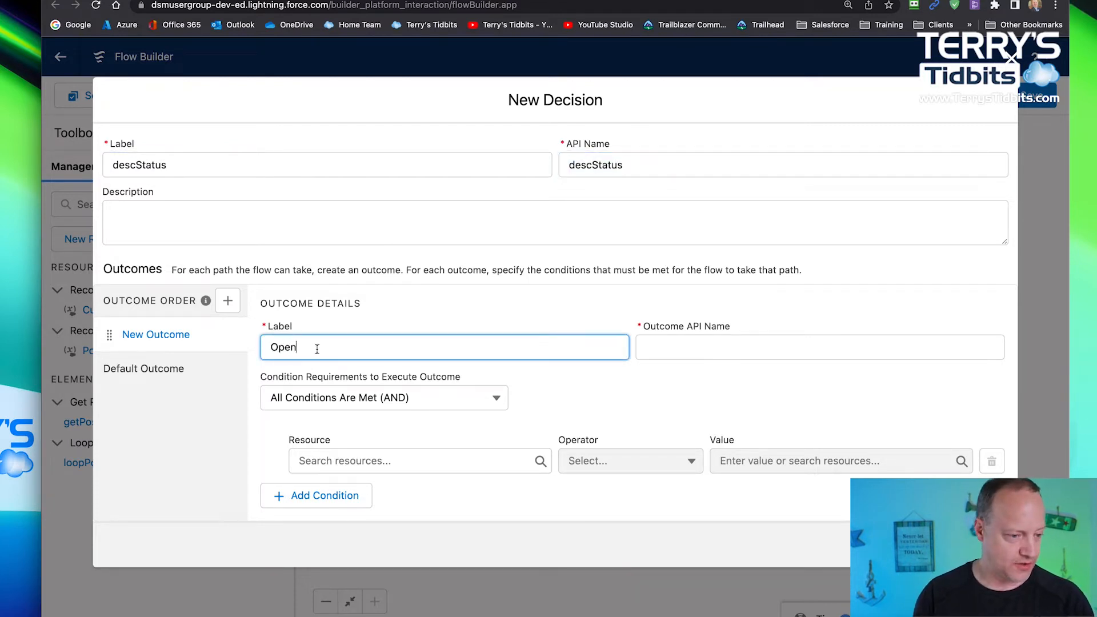
{"action": "key", "text": "Tab"}
{"action": "left_click", "coordinate": [352, 462]}
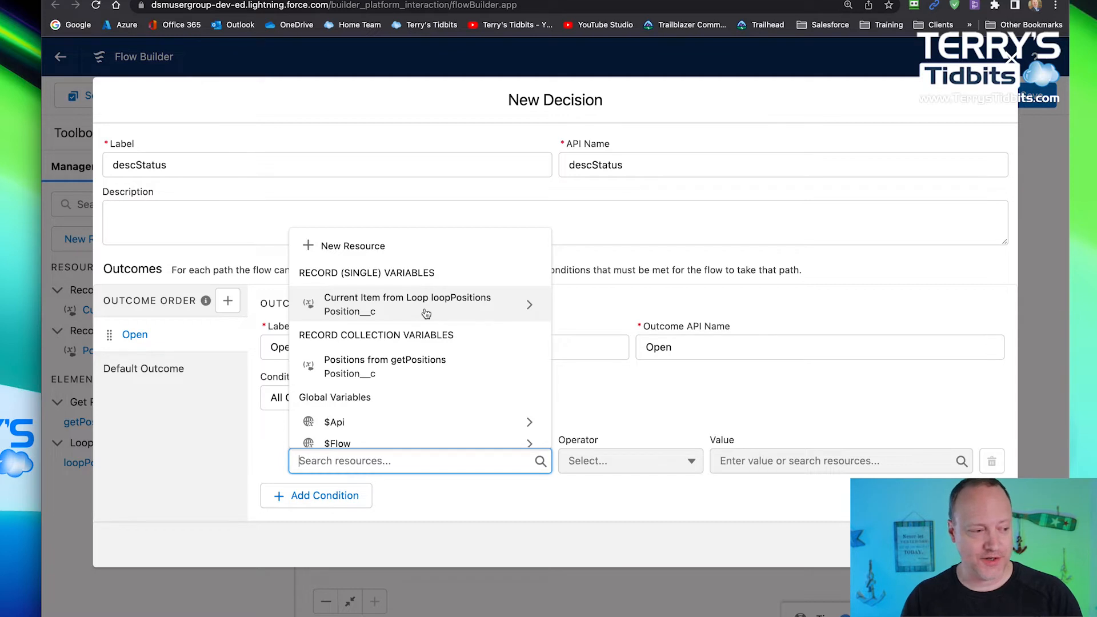
{"action": "left_click", "coordinate": [474, 311]}
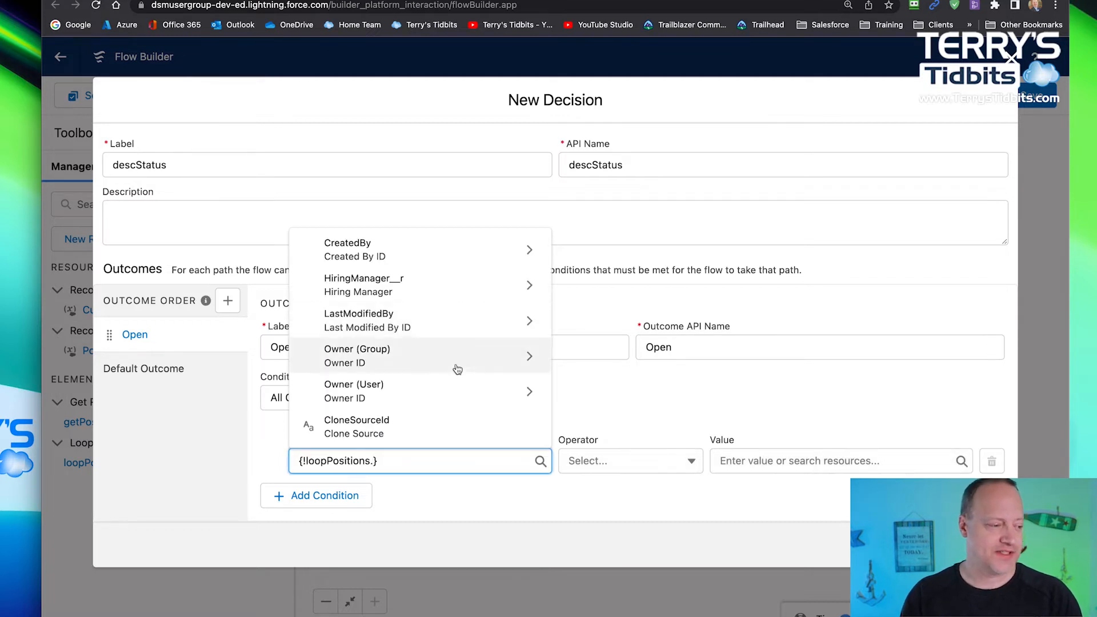
{"action": "scroll", "coordinate": [458, 369], "scroll_direction": "down", "scroll_amount": 6}
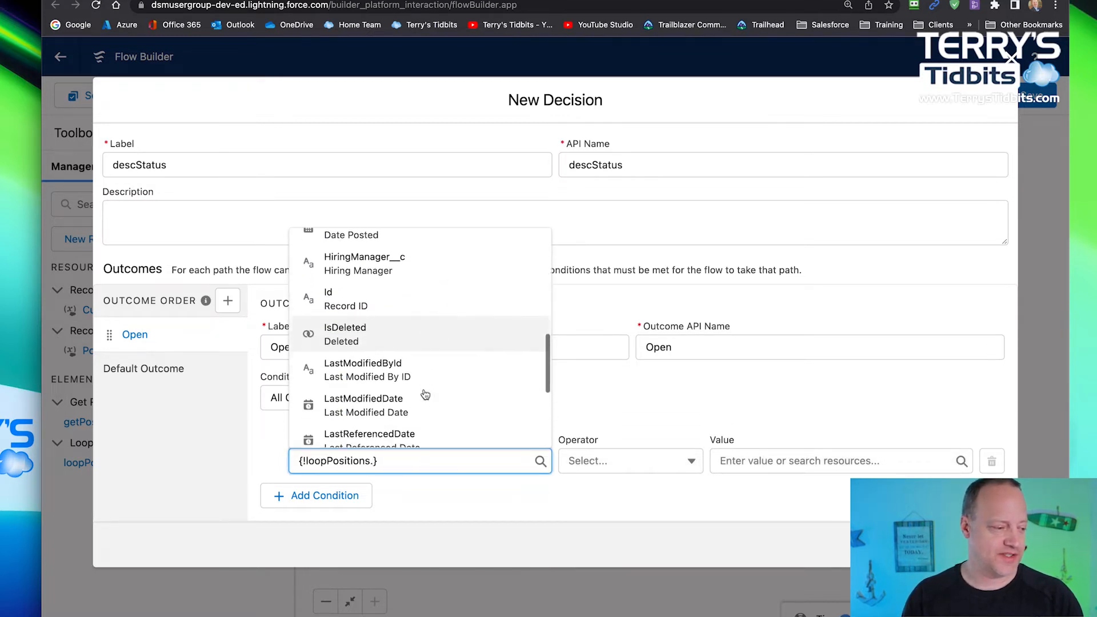
{"action": "scroll", "coordinate": [417, 400], "scroll_direction": "down", "scroll_amount": 5}
{"action": "left_click", "coordinate": [371, 398]}
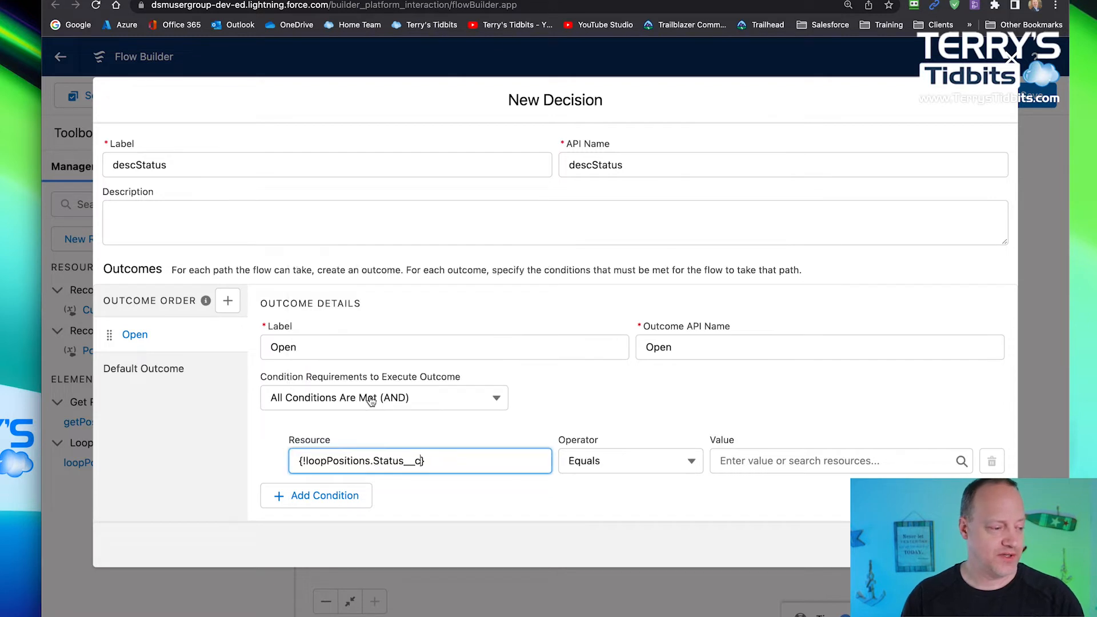
{"action": "left_click", "coordinate": [787, 464]}
{"action": "left_click", "coordinate": [796, 342]}
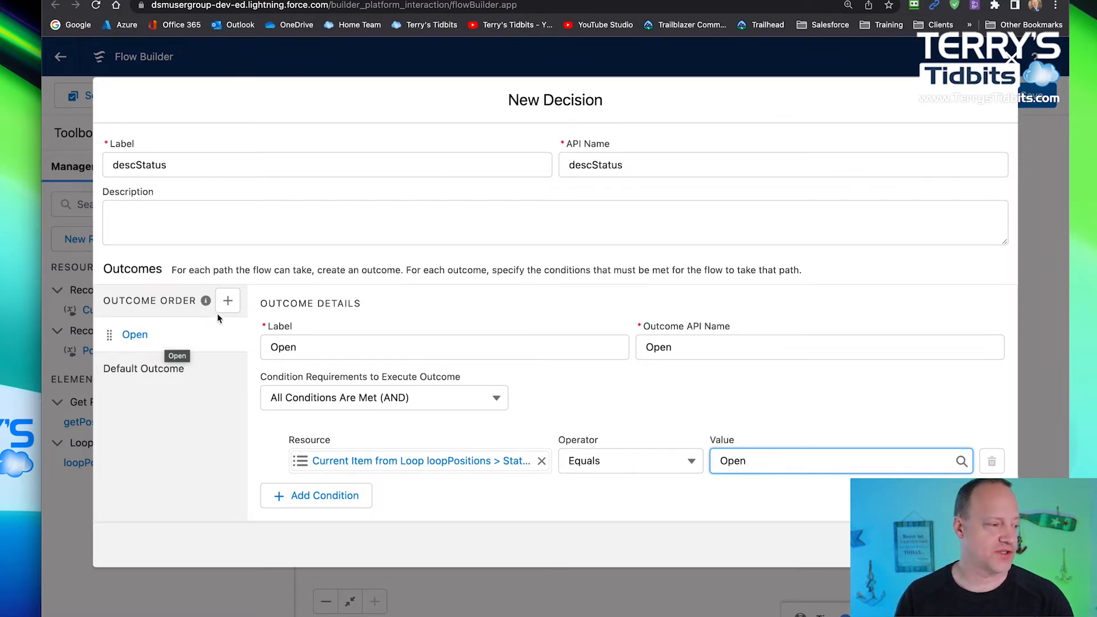
Add a second outcome to the decision, using Filled as its label and API name
{"action": "left_click", "coordinate": [227, 300]}
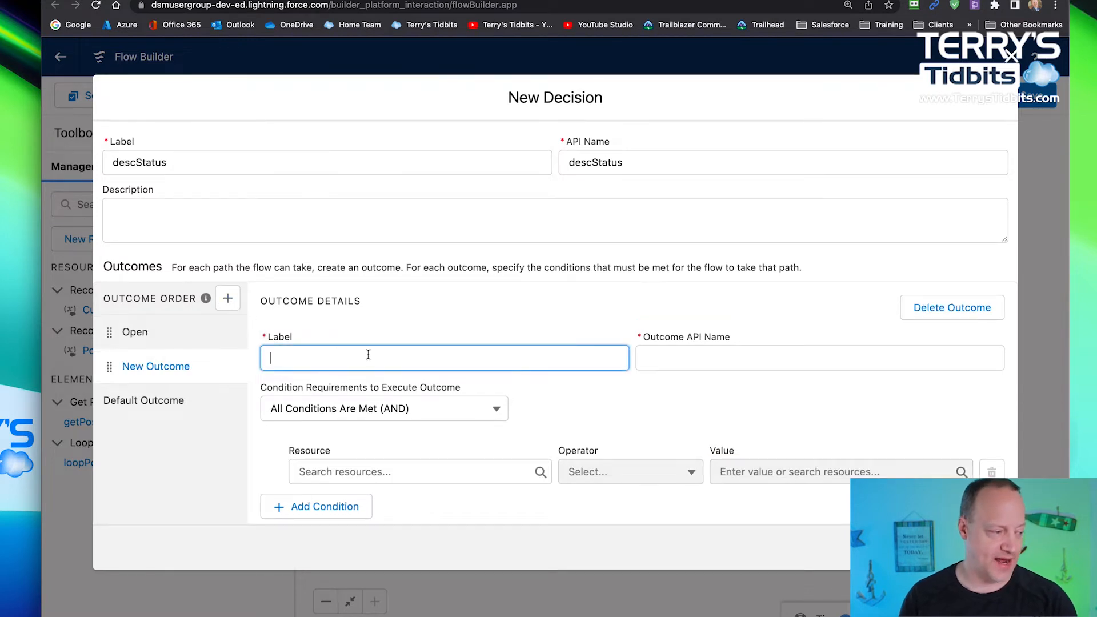
{"action": "type", "text": "fil"}
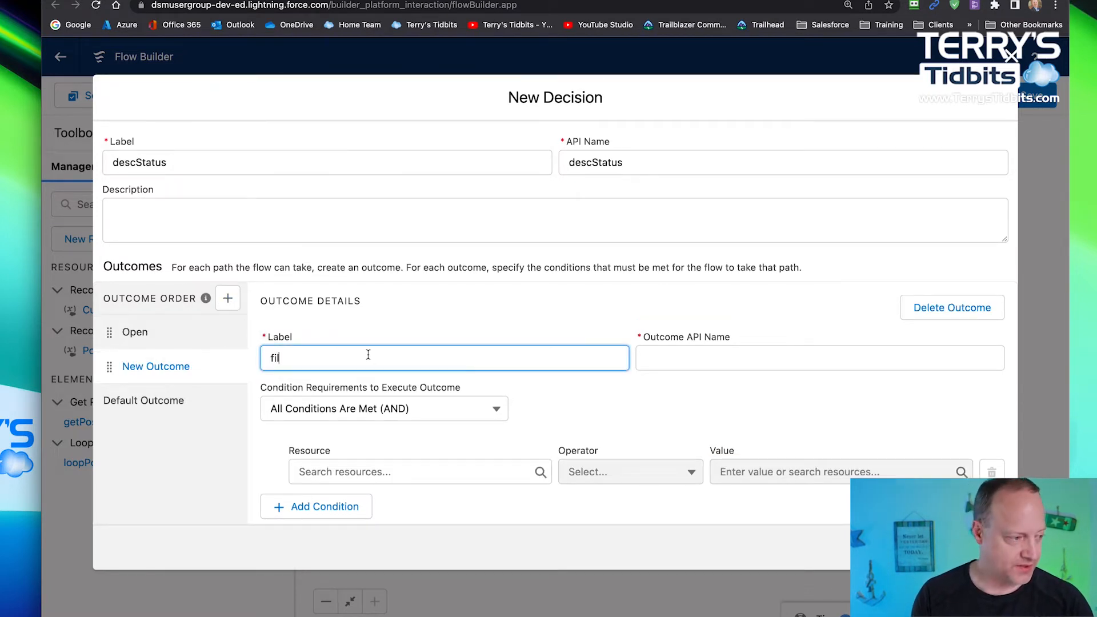
{"action": "key", "text": "BackSpace"}
{"action": "key", "text": "BackSpace"}
{"action": "key", "text": "BackSpace"}
{"action": "type", "text": "Filled"}
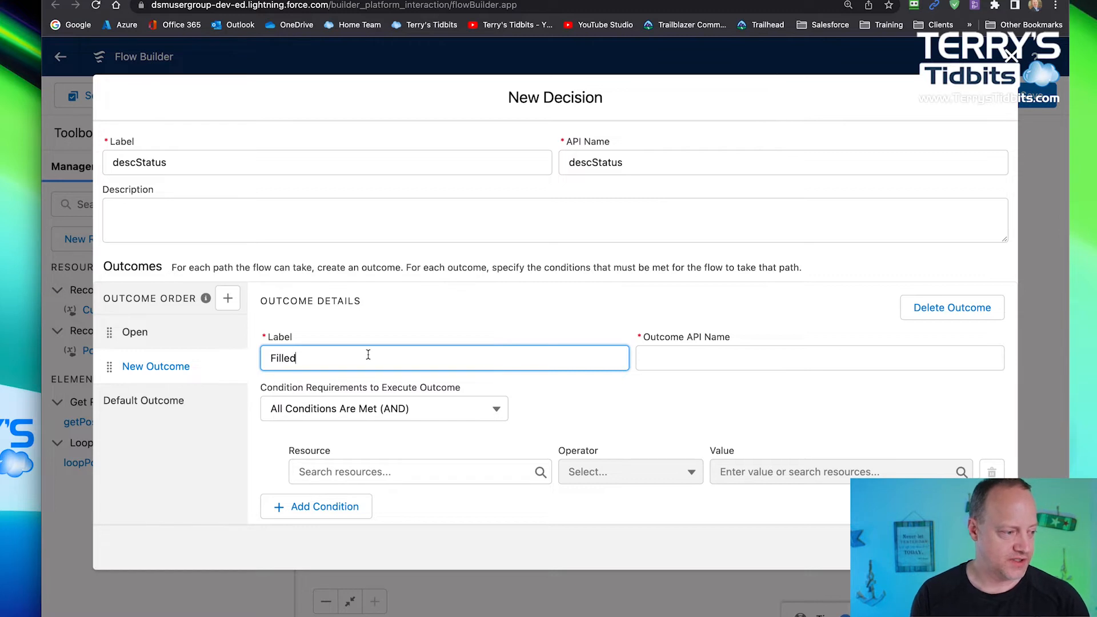
{"action": "key", "text": "Tab"}
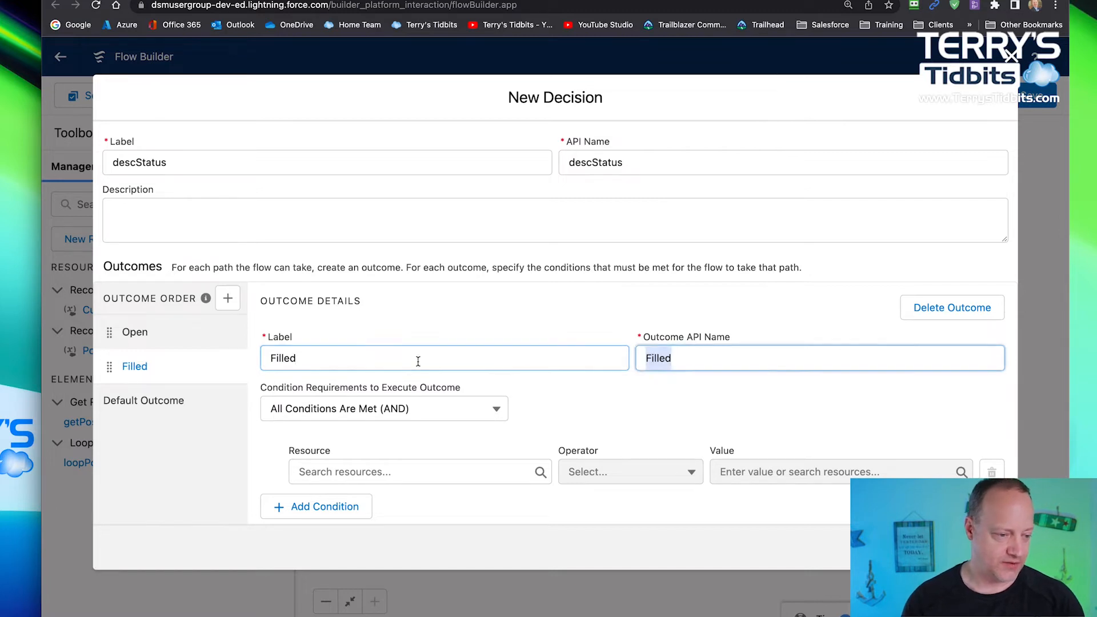
Set the Filled outcome's condition to the current loopPositions item's Status__c equals Filled
{"action": "left_click", "coordinate": [410, 472]}
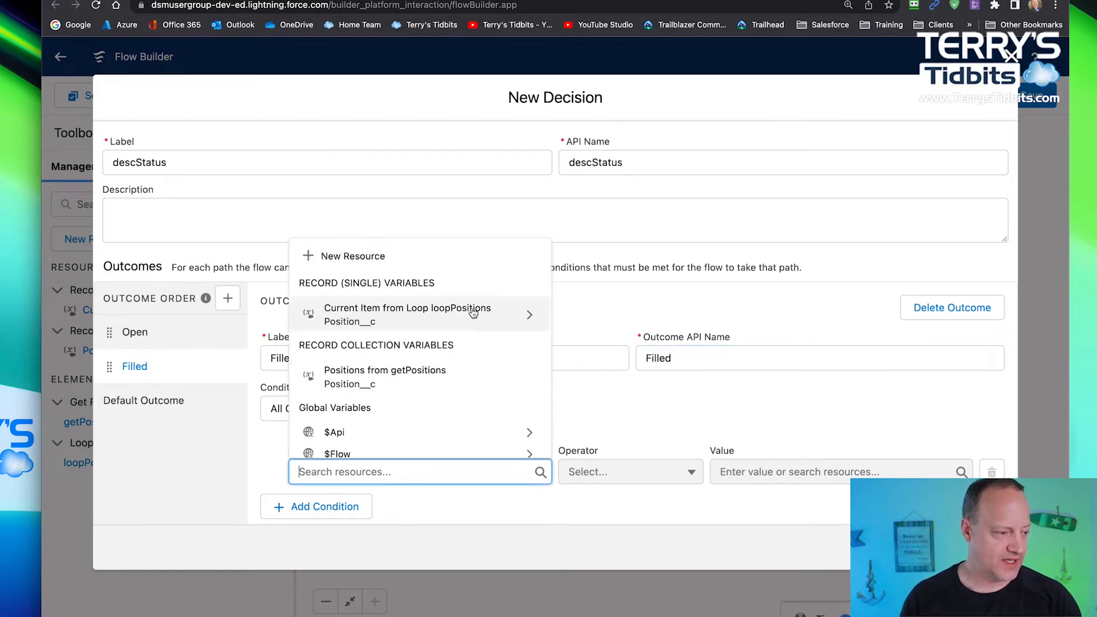
{"action": "left_click", "coordinate": [434, 318]}
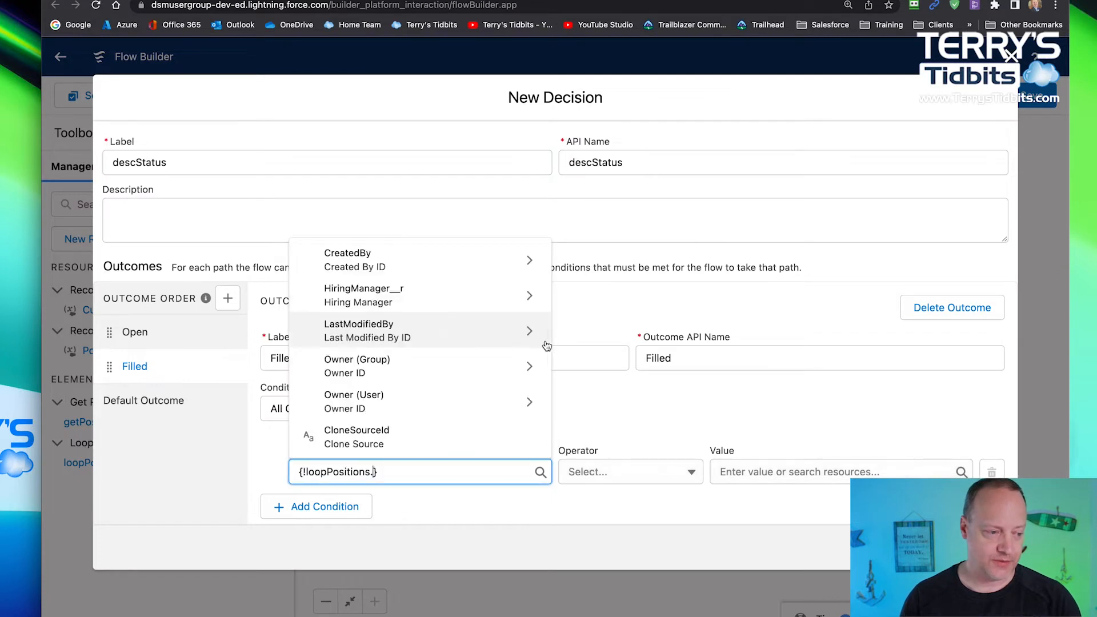
{"action": "type", "text": "sta"}
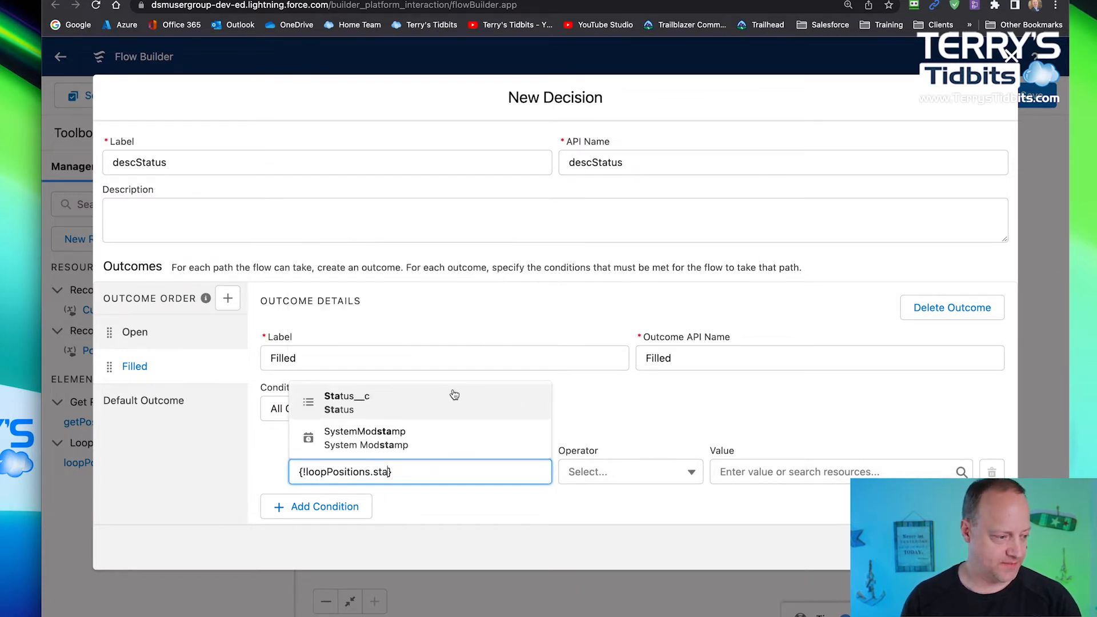
{"action": "left_click", "coordinate": [401, 395]}
{"action": "left_click", "coordinate": [773, 469]}
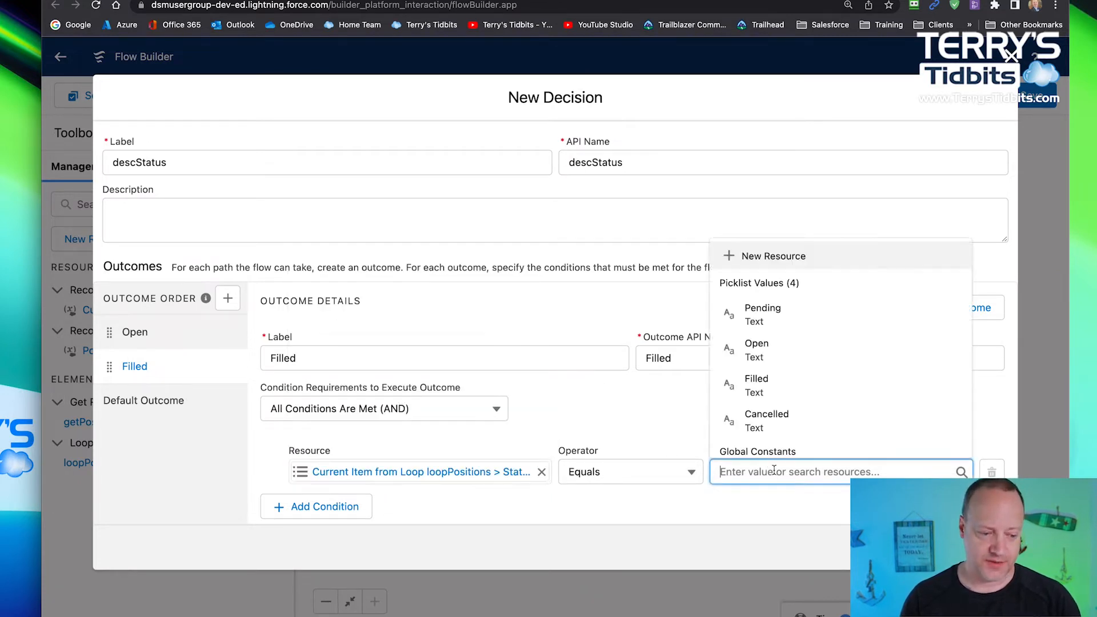
{"action": "left_click", "coordinate": [795, 384]}
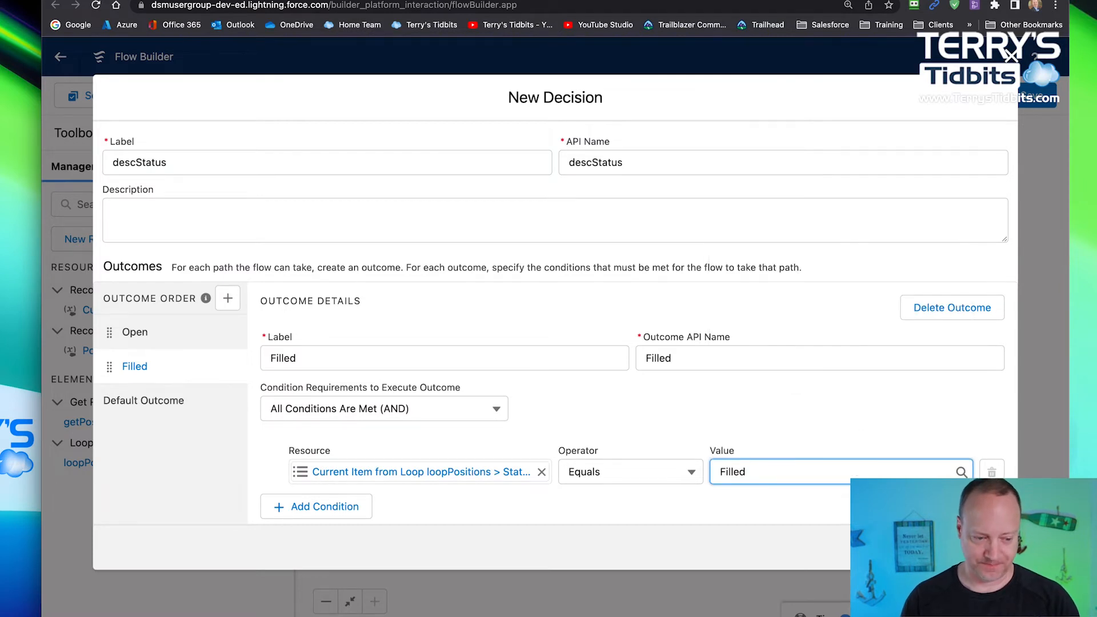
Rename the decision's default outcome to Skip and finish the Decision element
{"action": "left_click", "coordinate": [144, 400]}
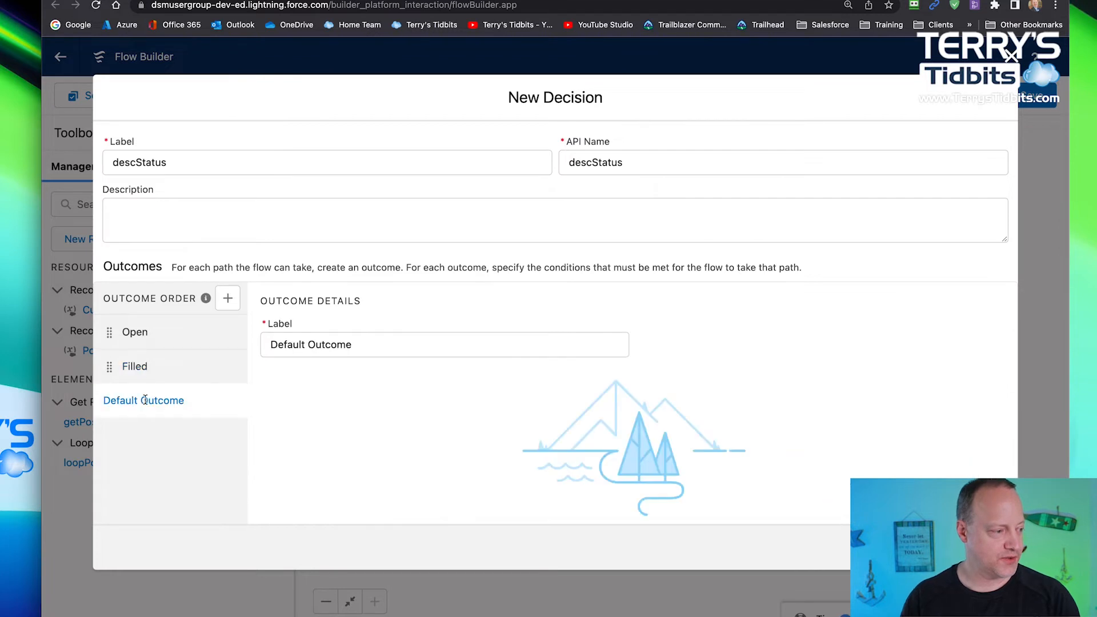
{"action": "left_click_drag", "start_coordinate": [367, 347], "coordinate": [254, 346]}
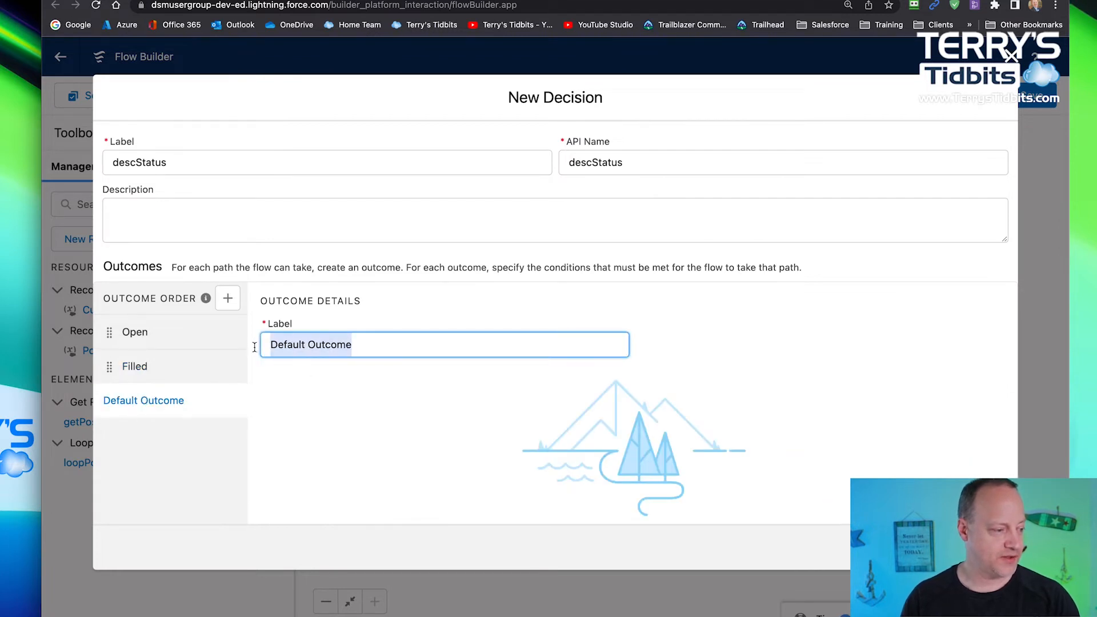
{"action": "type", "text": "Skip"}
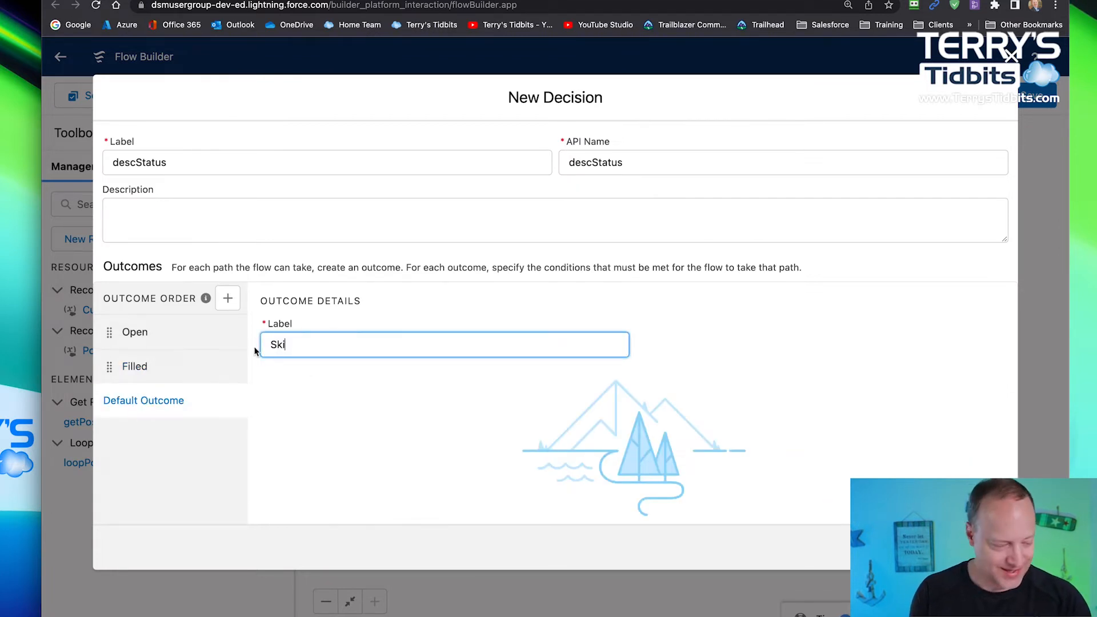
{"action": "left_click", "coordinate": [488, 402]}
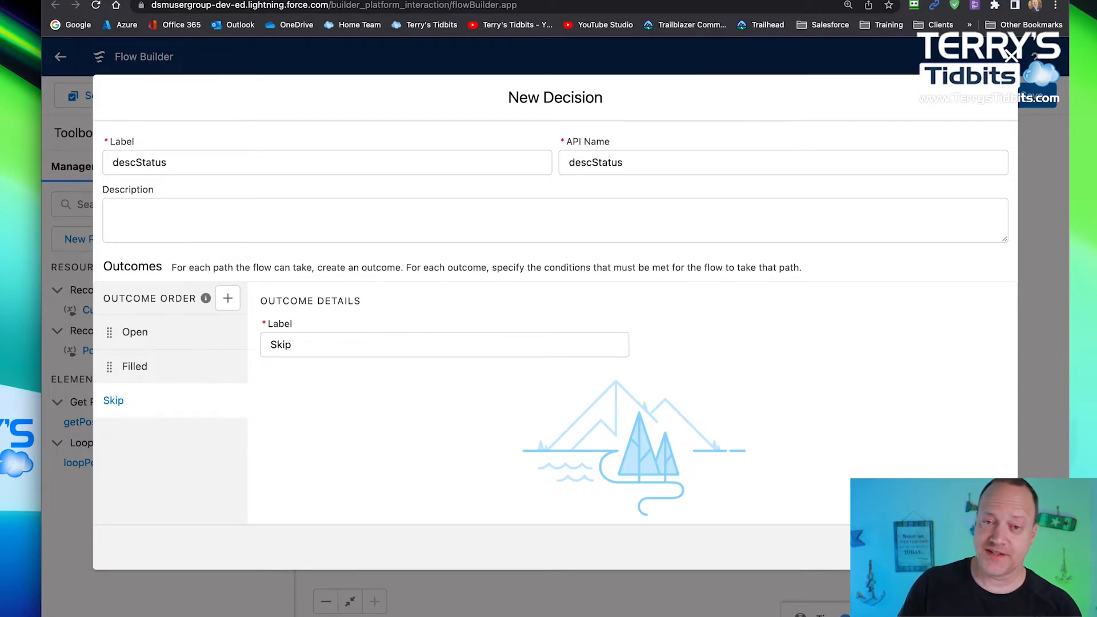
{"action": "left_click", "coordinate": [991, 547]}
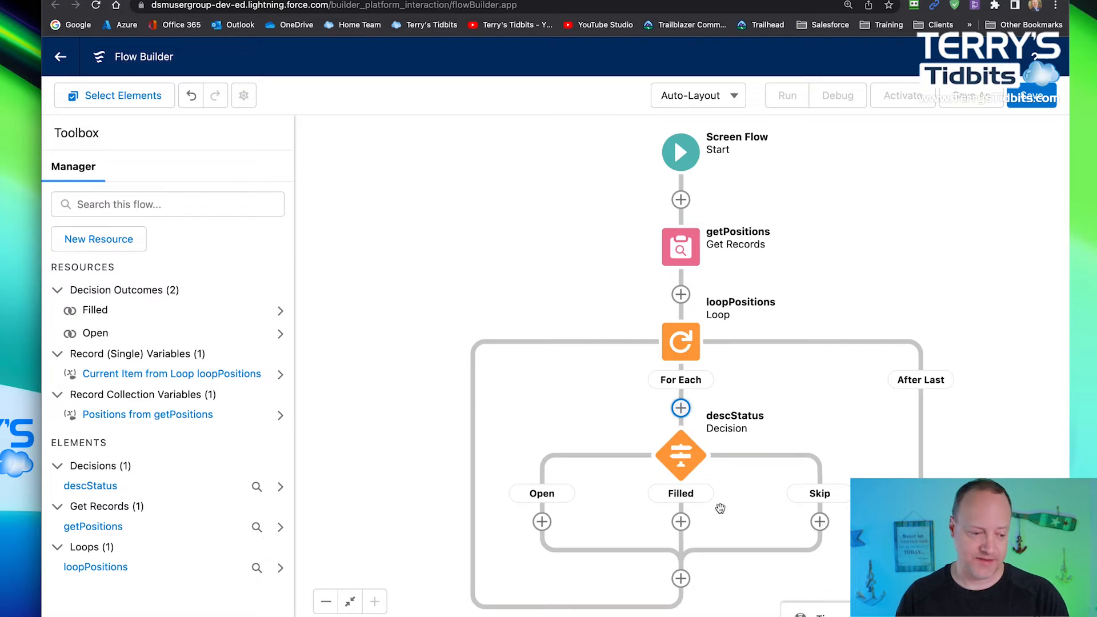
Add an Assignment element on the decision's Open path, with assignOpenCount as its label and API name
{"action": "left_click", "coordinate": [541, 522]}
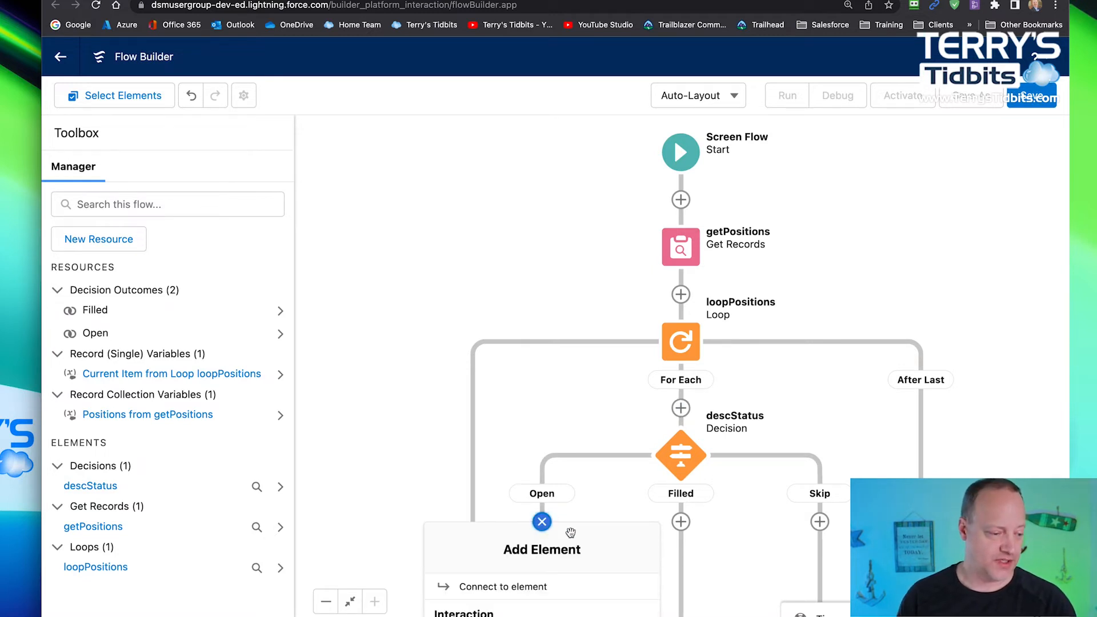
{"action": "scroll", "coordinate": [579, 486], "scroll_direction": "down", "scroll_amount": 5}
{"action": "left_click", "coordinate": [572, 396]}
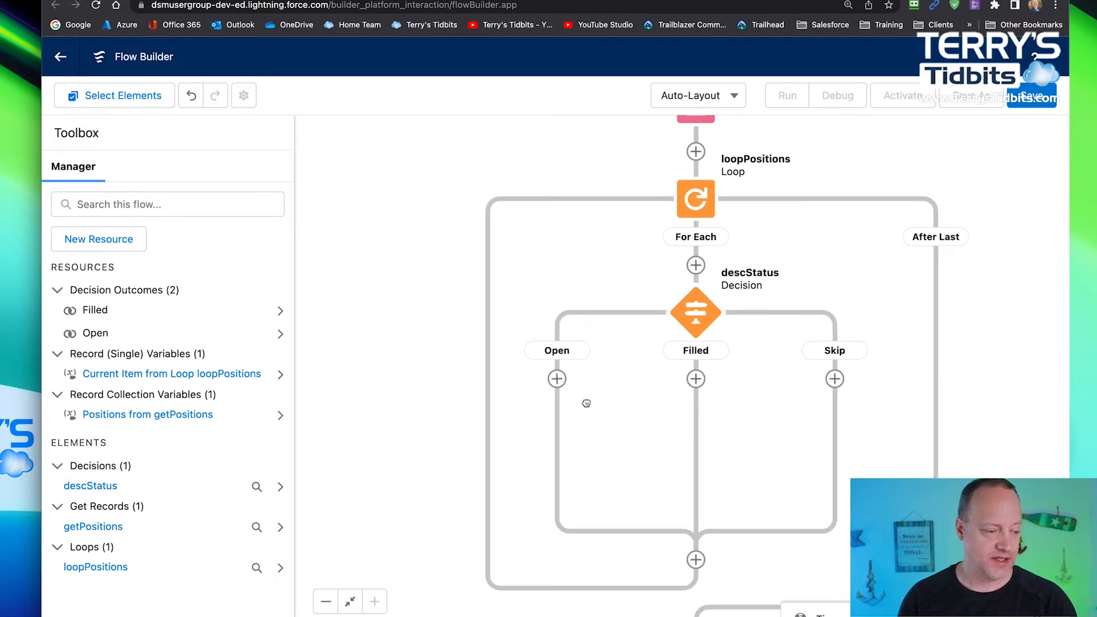
{"action": "left_click", "coordinate": [557, 378]}
{"action": "scroll", "coordinate": [560, 503], "scroll_direction": "down", "scroll_amount": 3}
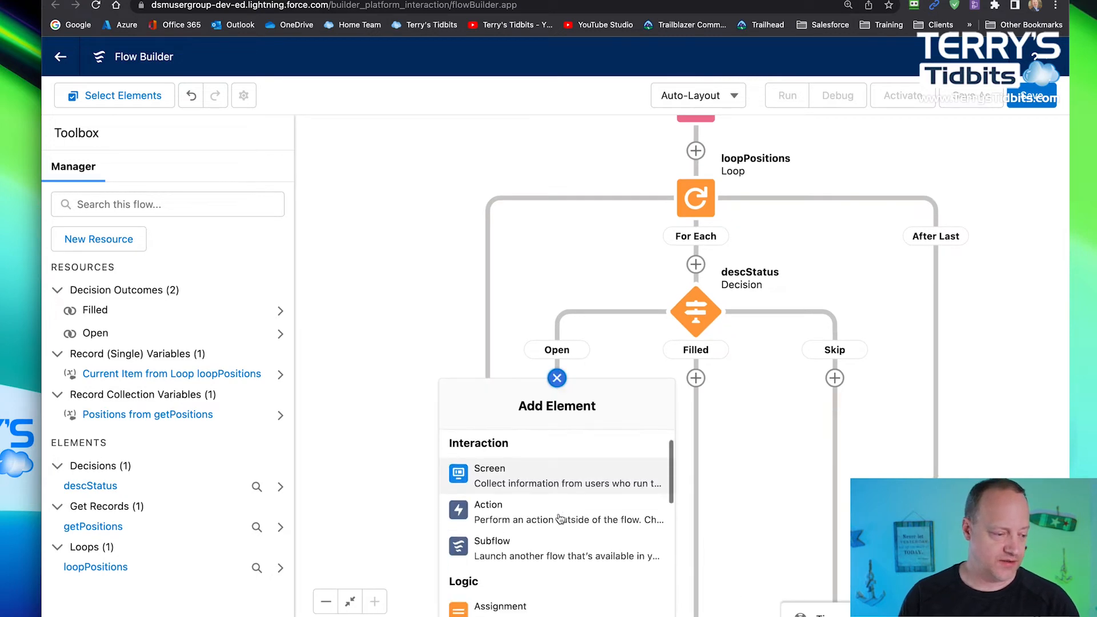
{"action": "left_click", "coordinate": [559, 518]}
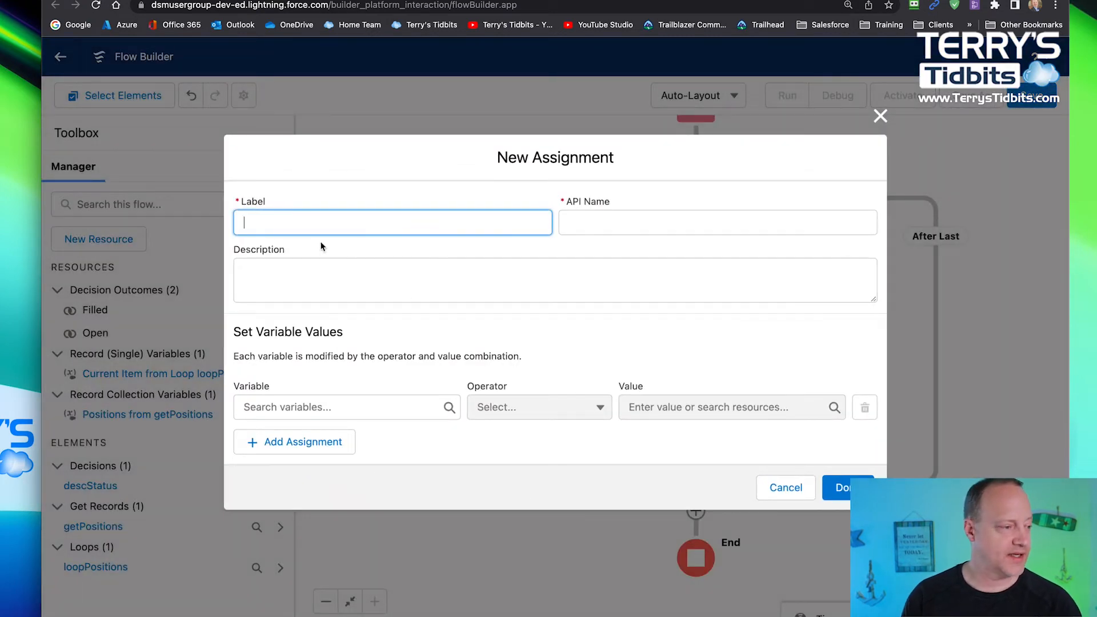
{"action": "type", "text": "assi"}
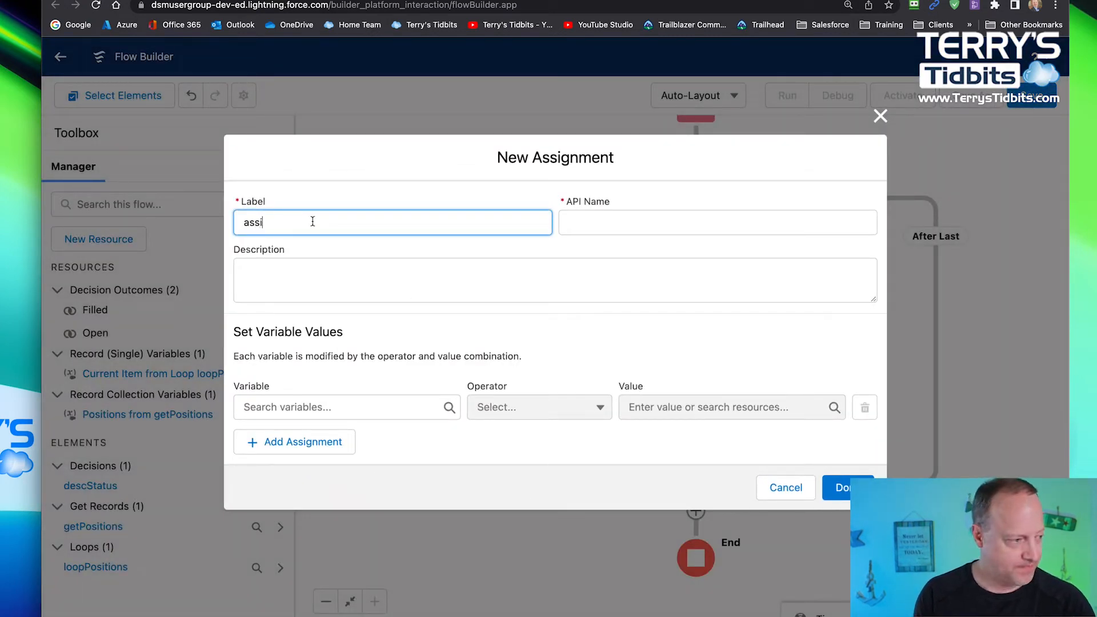
{"action": "type", "text": "gnOpenCount"}
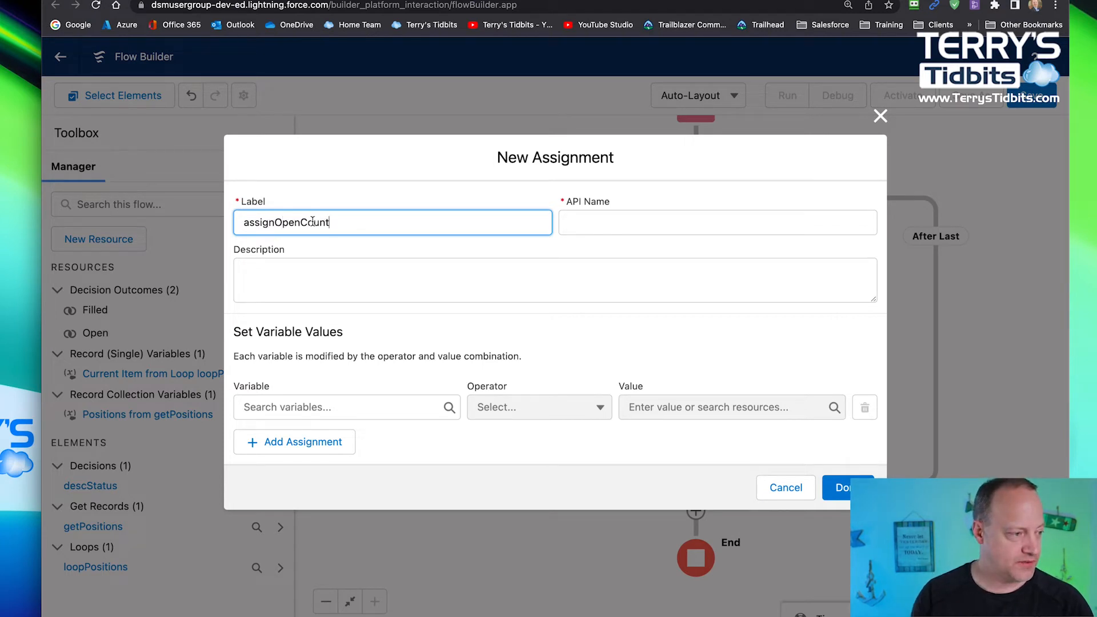
{"action": "key", "text": "Tab"}
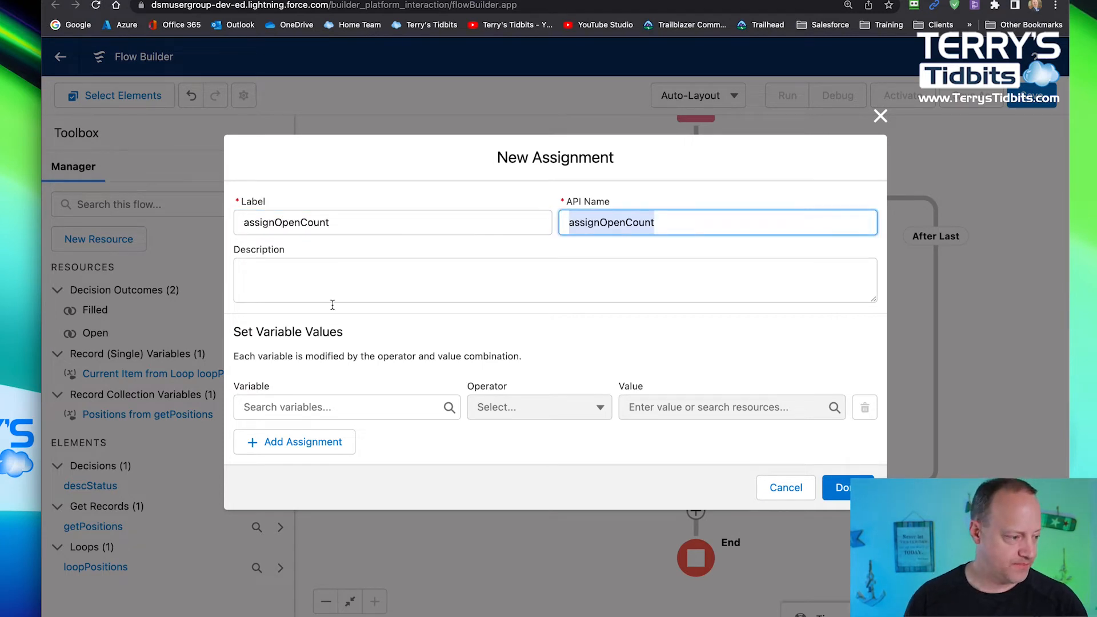
Create a new Variable resource from the assignOpenCount assignment's variable selector, with the API name nbrOpenPostitions
{"action": "left_click", "coordinate": [298, 406]}
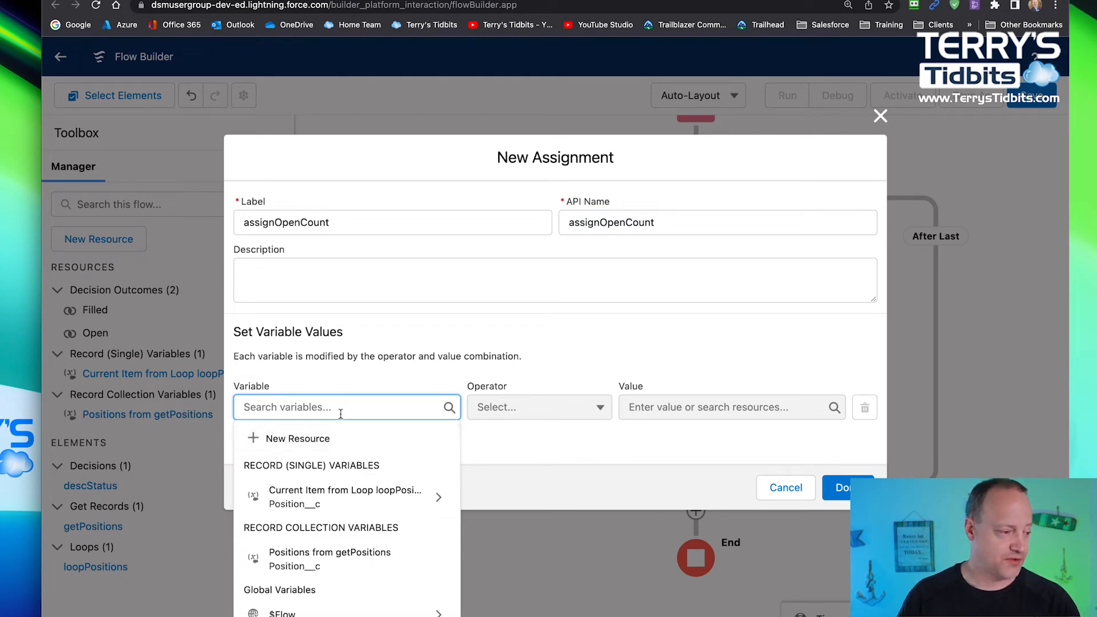
{"action": "left_click", "coordinate": [321, 438]}
{"action": "left_click", "coordinate": [323, 281]}
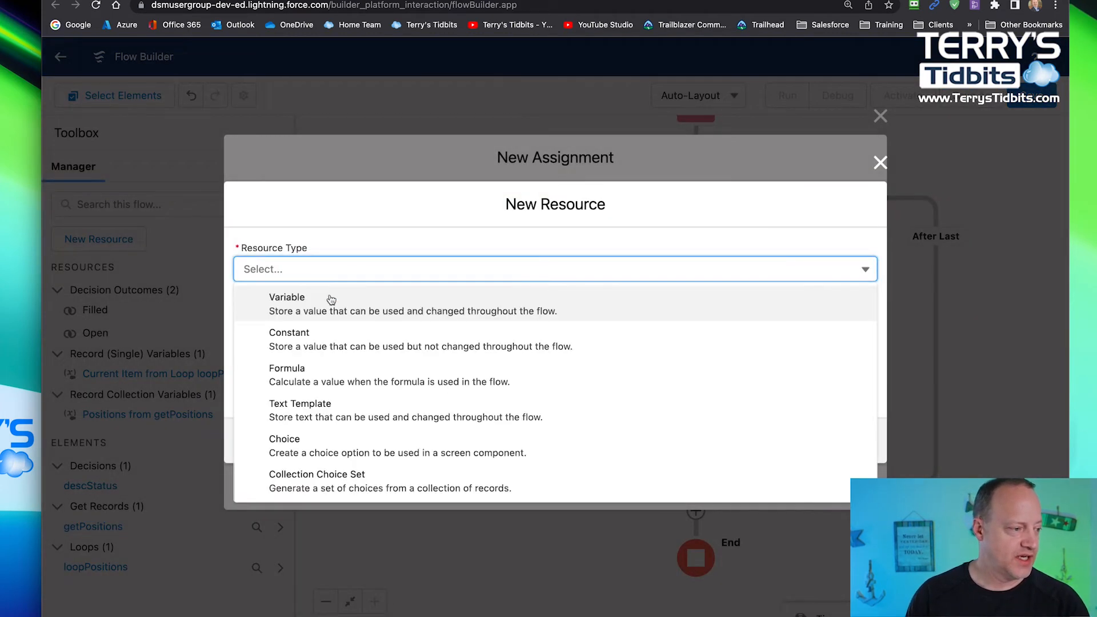
{"action": "left_click", "coordinate": [330, 298]}
{"action": "left_click", "coordinate": [289, 300]}
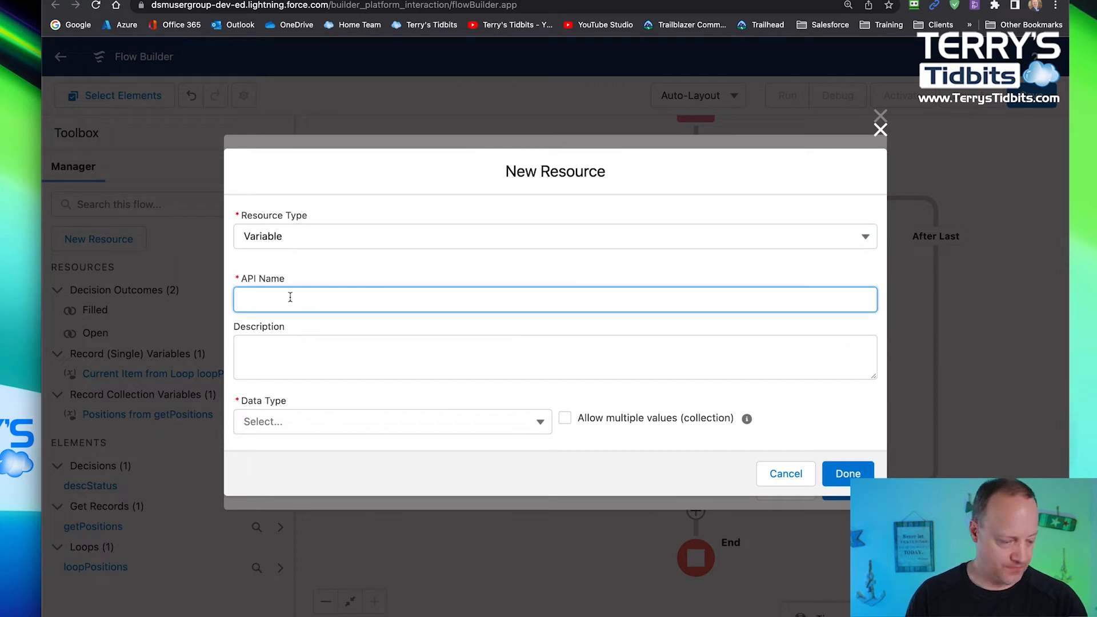
{"action": "type", "text": "nbr"}
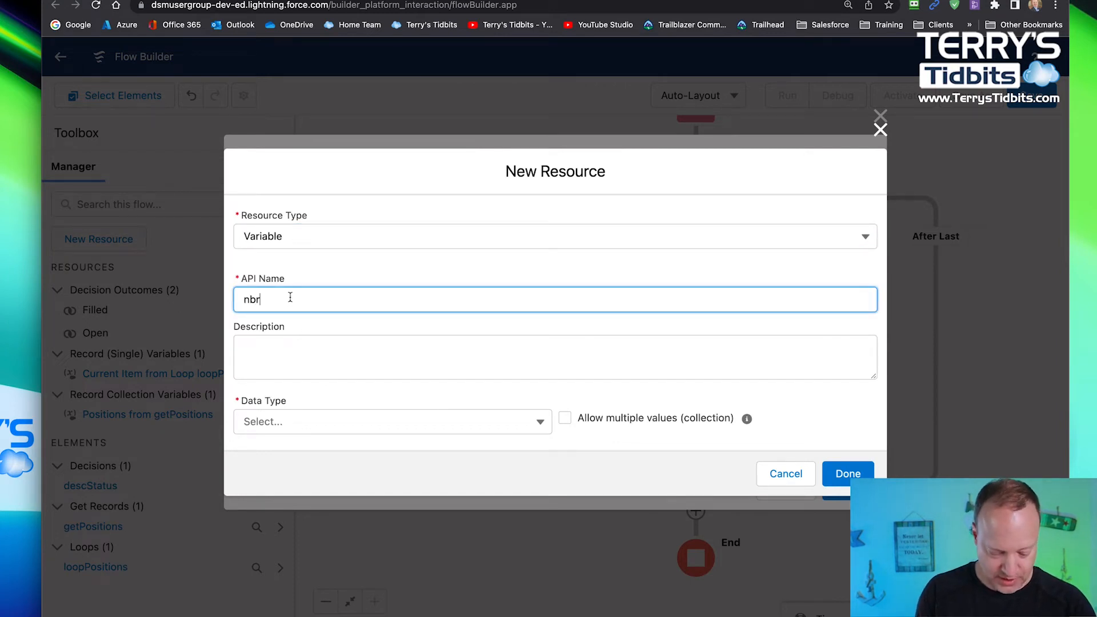
{"action": "type", "text": "OpenPo"}
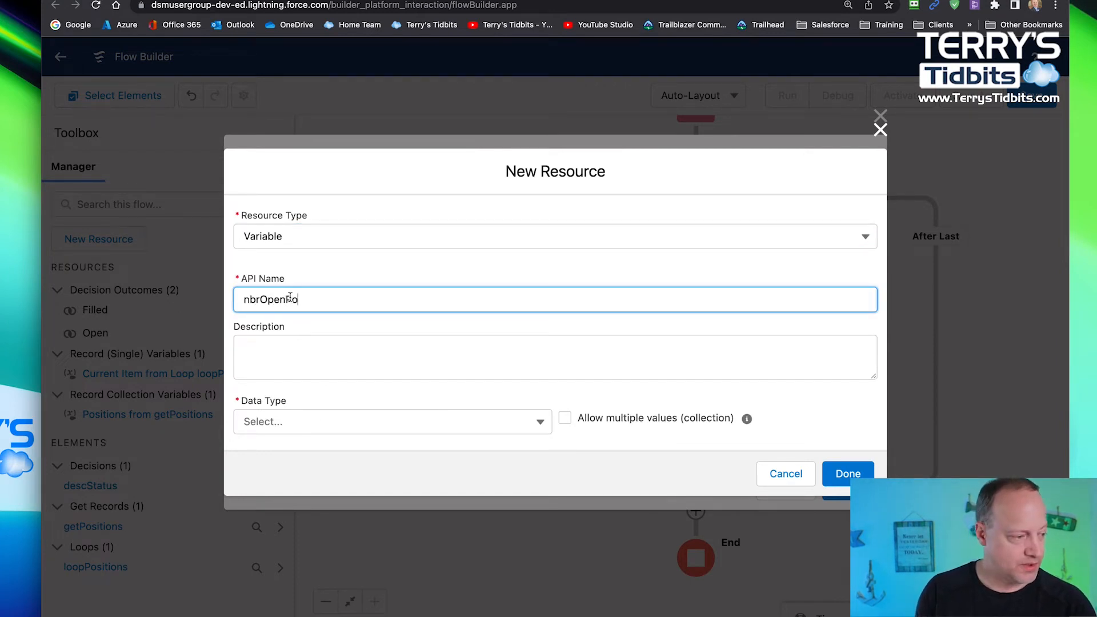
{"action": "type", "text": "stitions"}
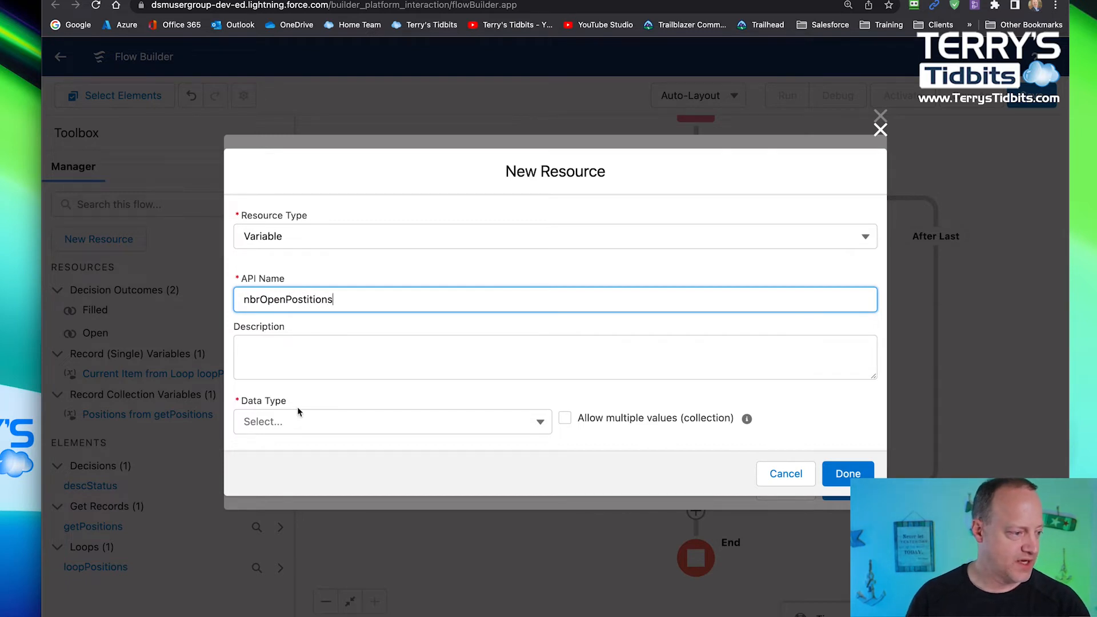
Define nbrOpenPostitions as a Number with 0 decimal places and a default value of 0, and finish the resource
{"action": "left_click", "coordinate": [297, 421]}
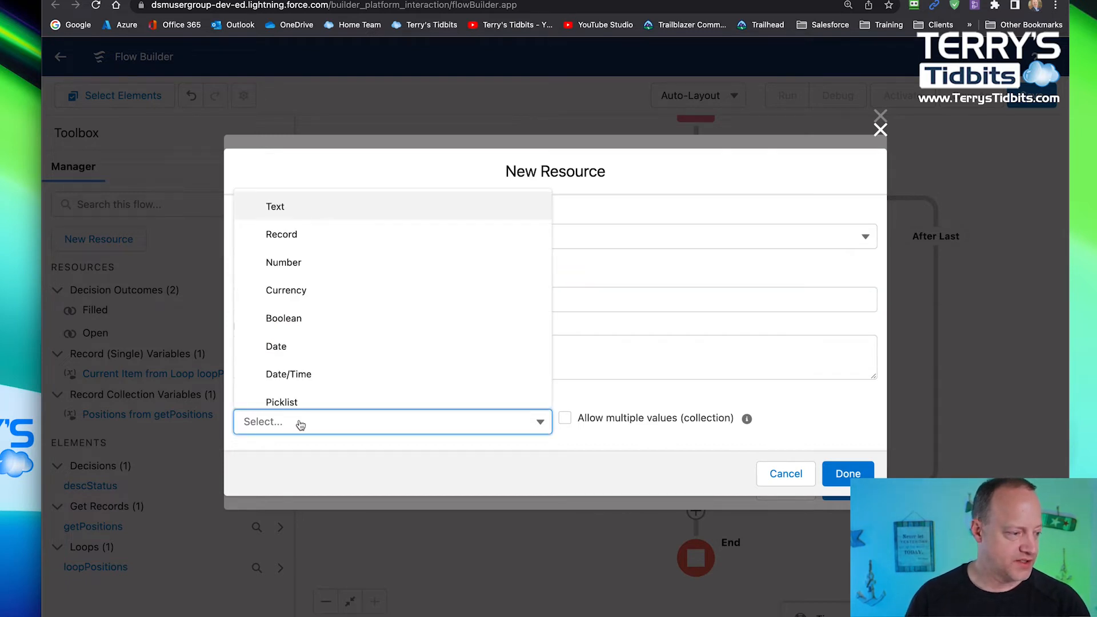
{"action": "left_click", "coordinate": [302, 263]}
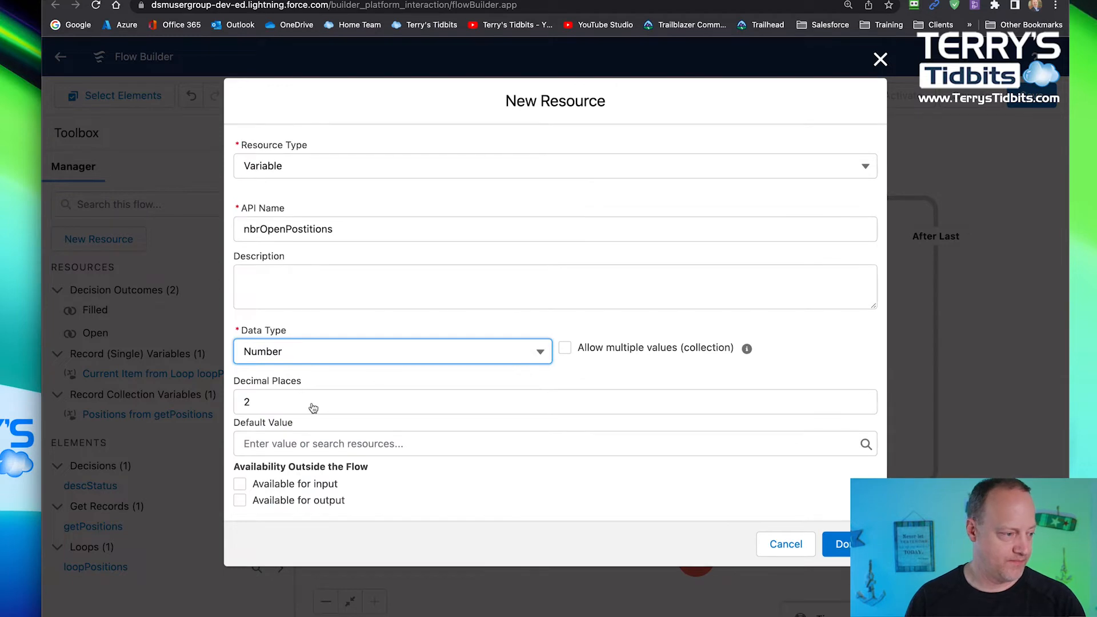
{"action": "left_click_drag", "start_coordinate": [285, 403], "coordinate": [235, 401]}
{"action": "type", "text": "0"}
{"action": "left_click", "coordinate": [248, 443]}
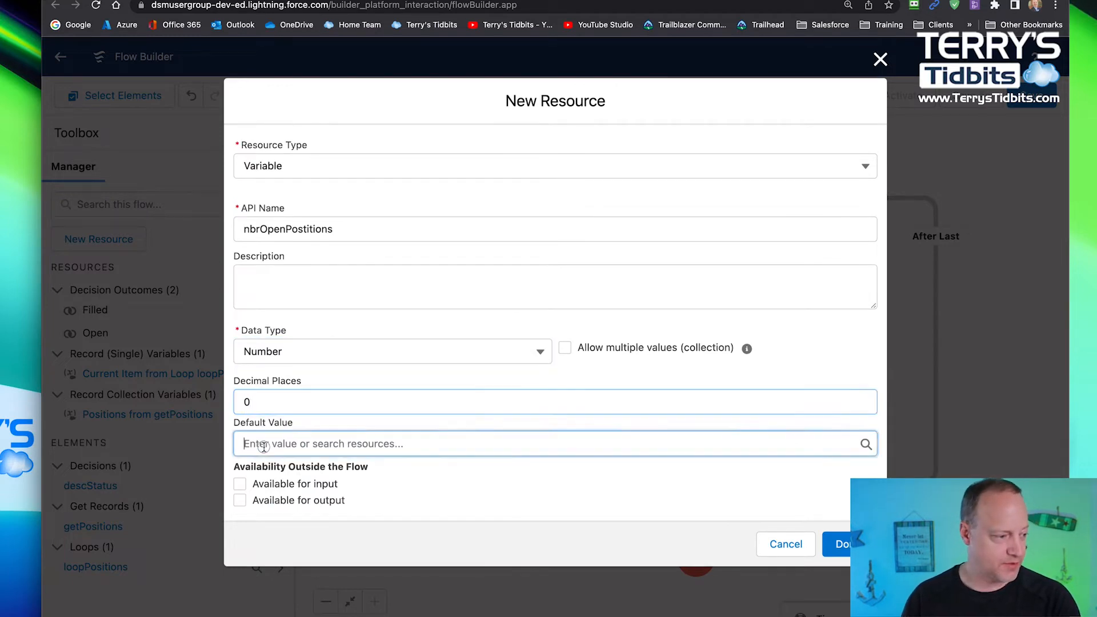
{"action": "type", "text": "0"}
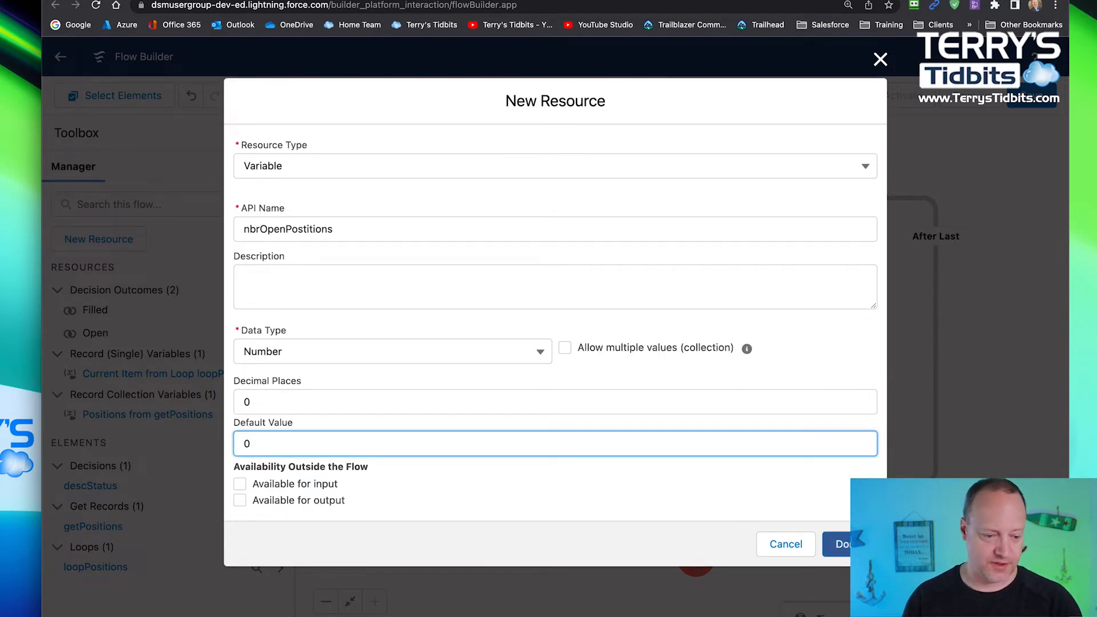
{"action": "left_click", "coordinate": [838, 544]}
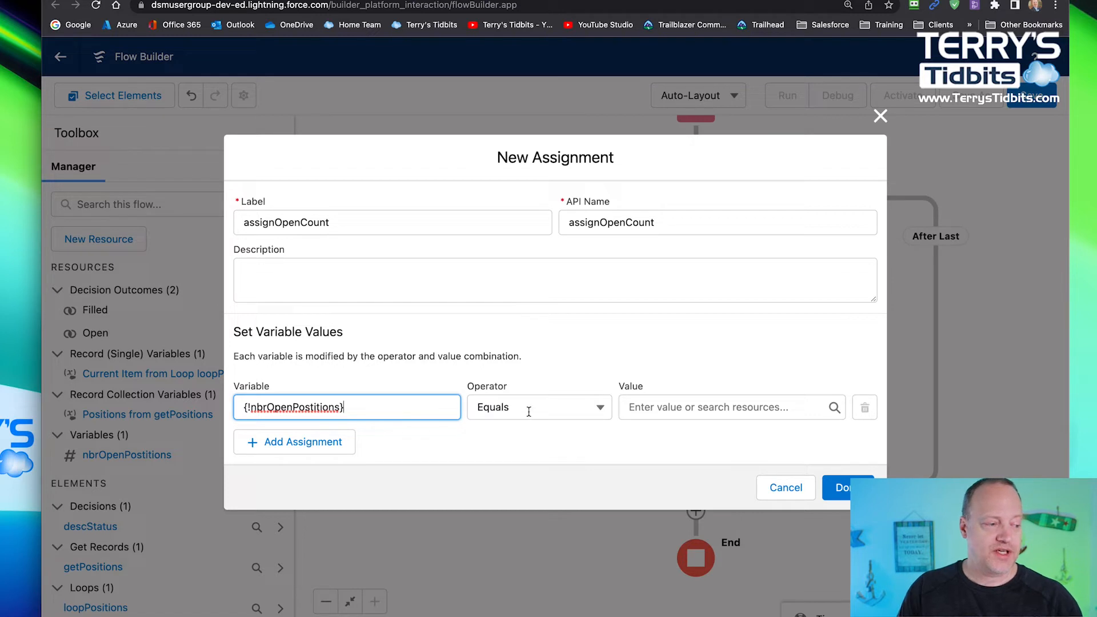
Make the assignOpenCount assignment add 1 to nbrOpenPostitions and finish the element
{"action": "left_click", "coordinate": [582, 410]}
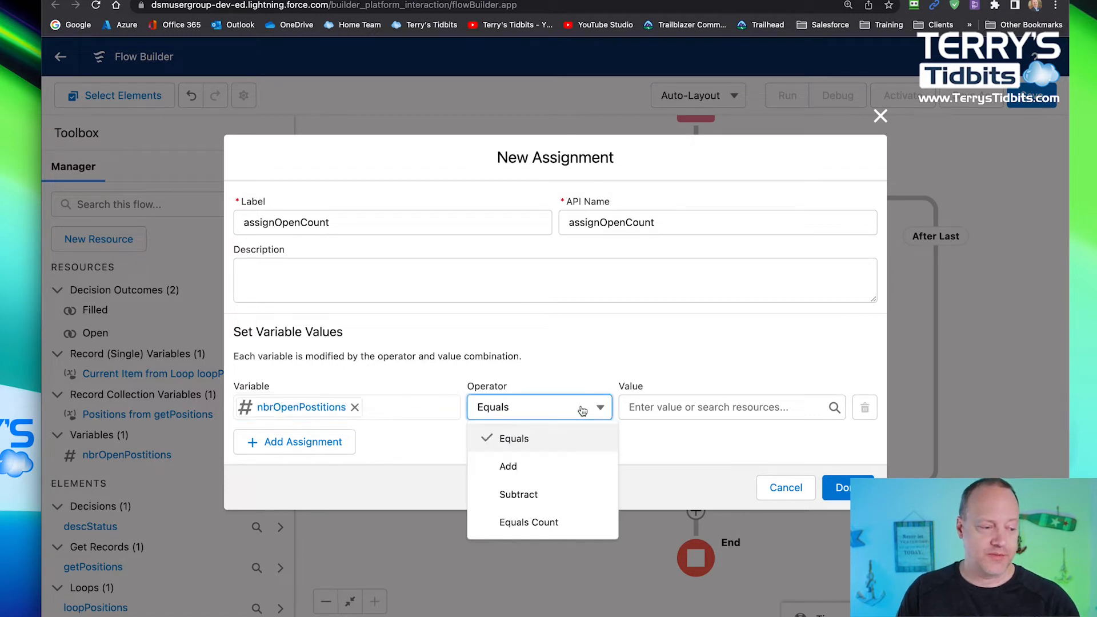
{"action": "left_click", "coordinate": [558, 466]}
{"action": "left_click", "coordinate": [666, 406]}
{"action": "type", "text": "1"}
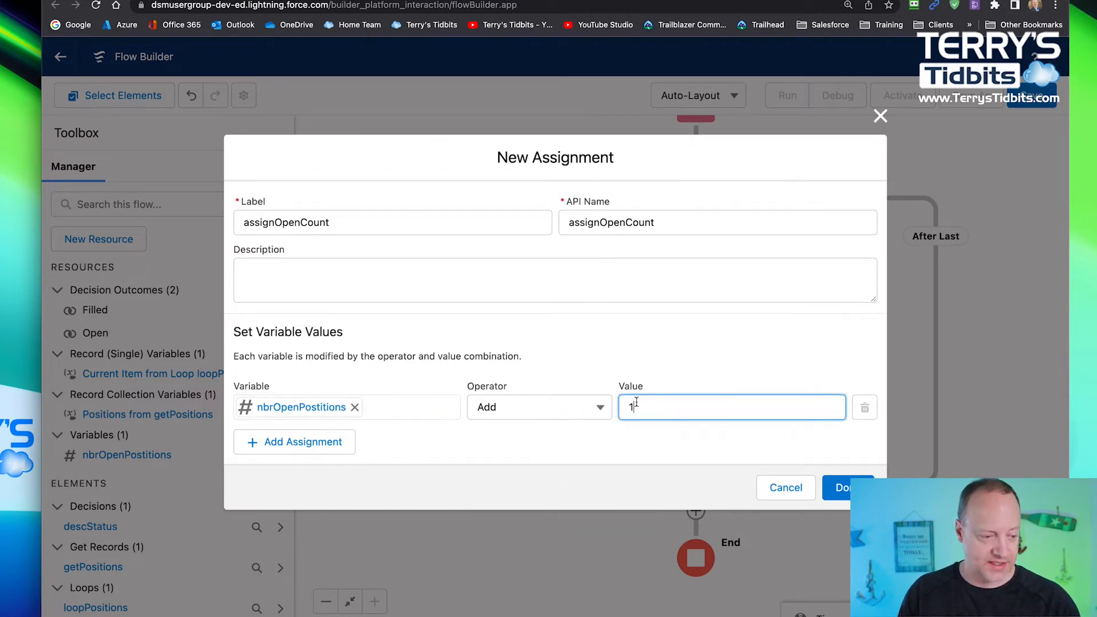
{"action": "left_click", "coordinate": [509, 412]}
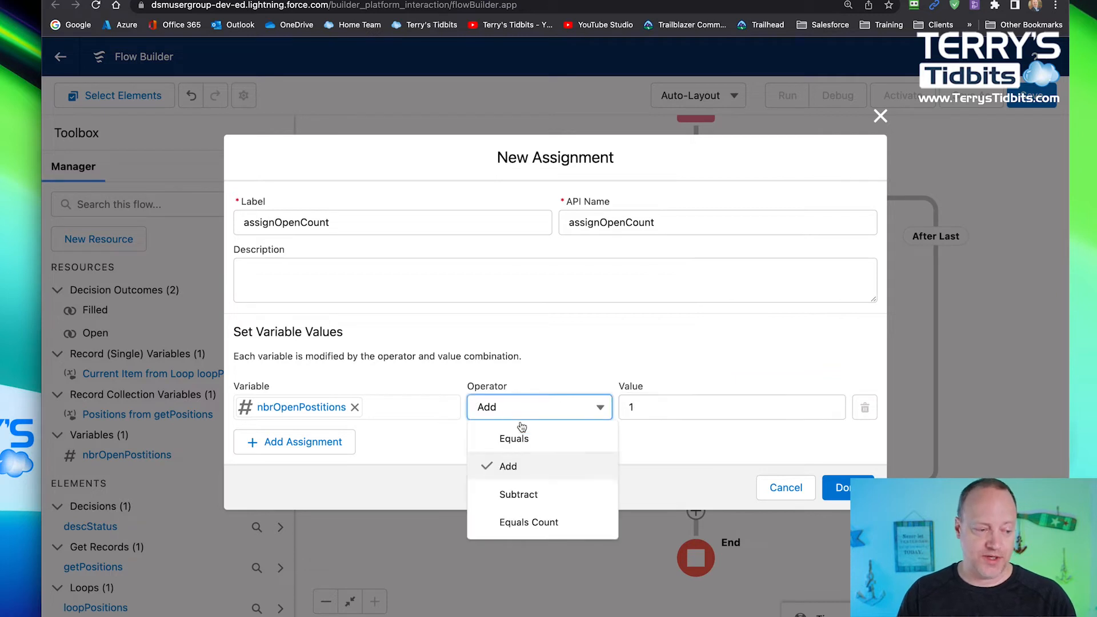
{"action": "left_click", "coordinate": [653, 412]}
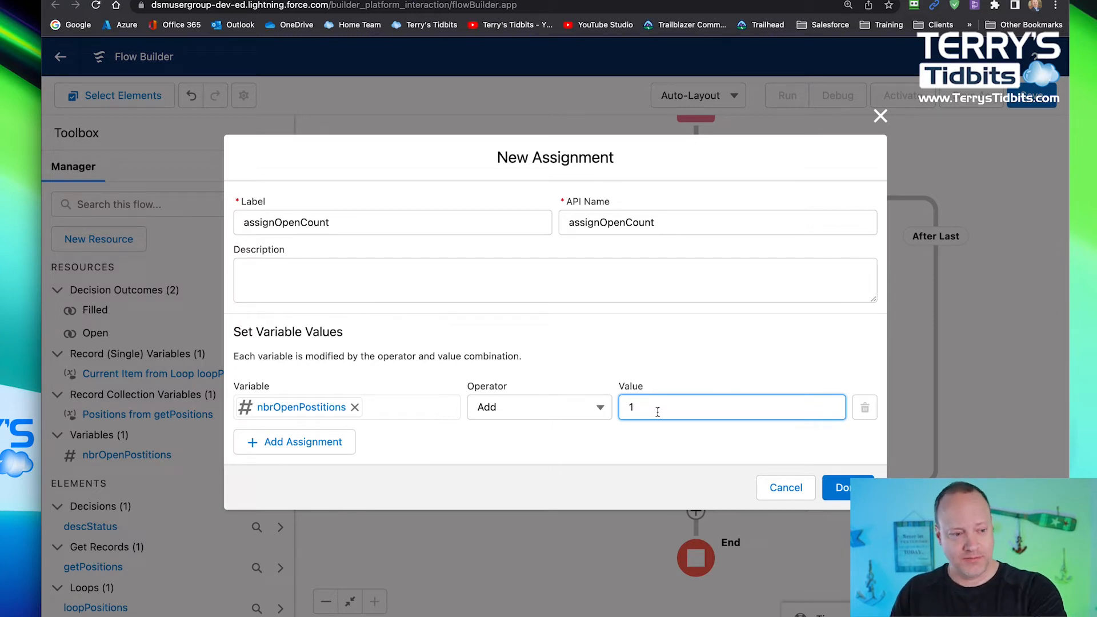
{"action": "left_click", "coordinate": [839, 487]}
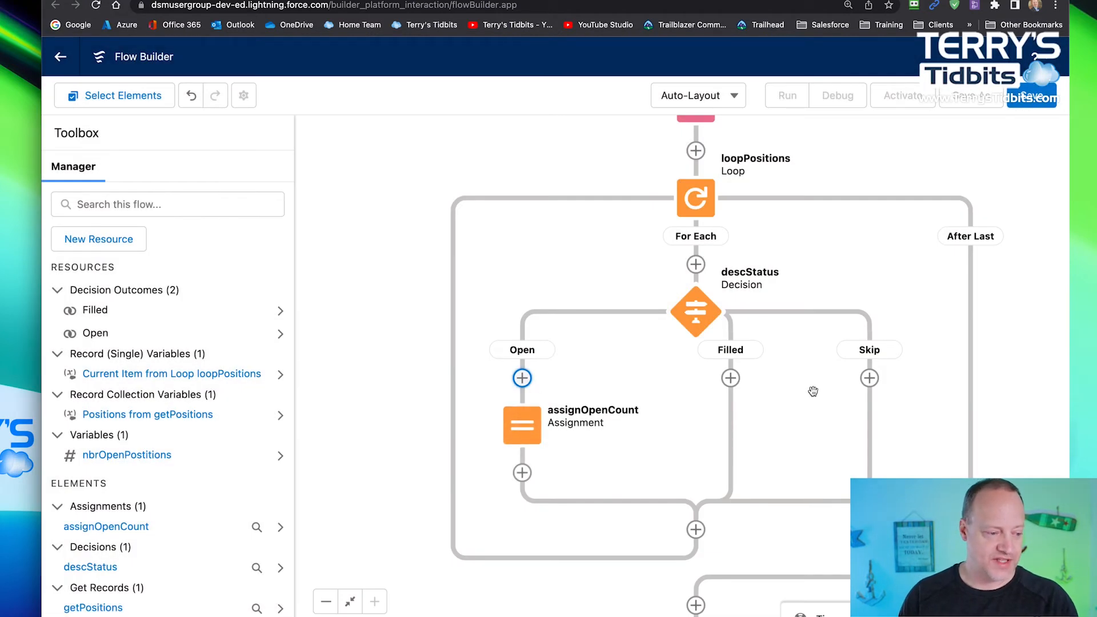
Add an Assignment element on the decision's Filled path, with assignFilledCount as its label and API name
{"action": "left_click", "coordinate": [730, 378]}
{"action": "scroll", "coordinate": [722, 505], "scroll_direction": "down", "scroll_amount": 3}
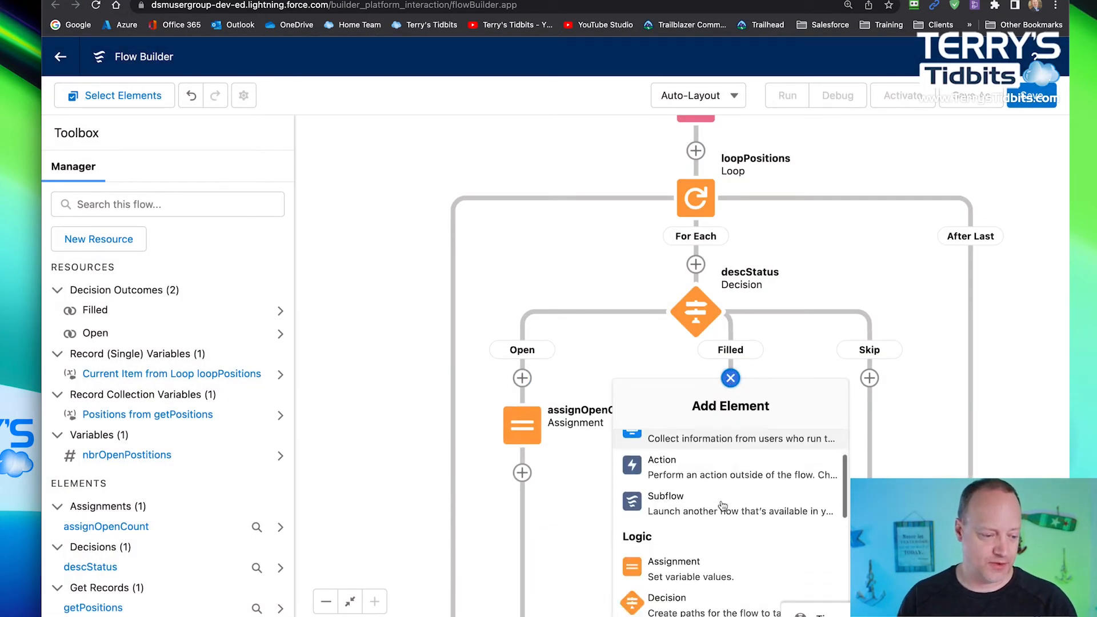
{"action": "left_click", "coordinate": [700, 506]}
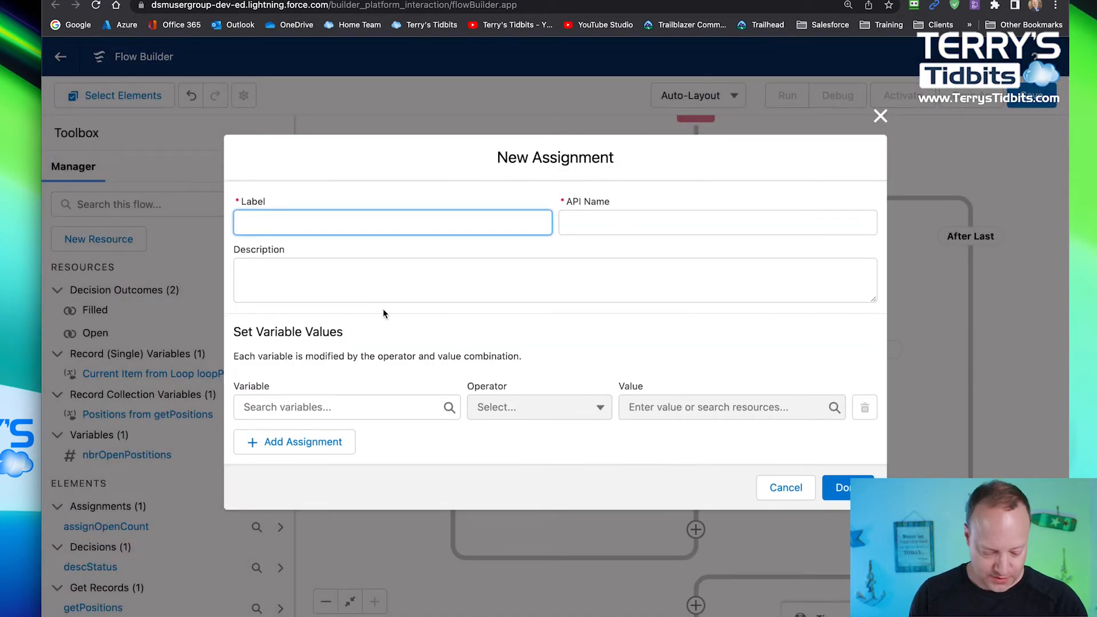
{"action": "type", "text": "a"}
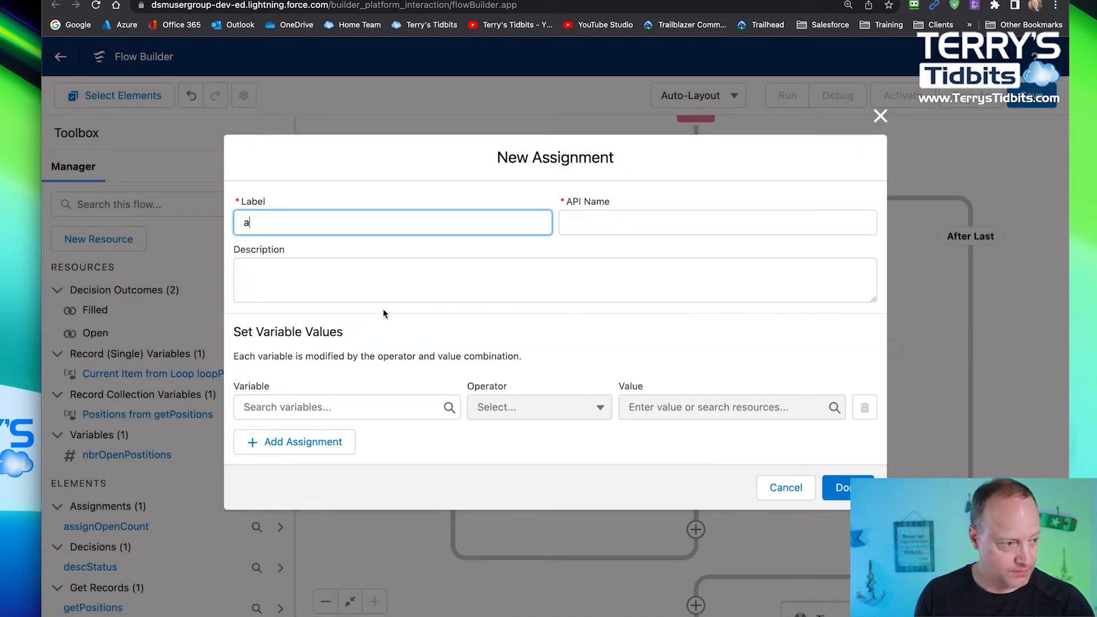
{"action": "type", "text": "ssign"}
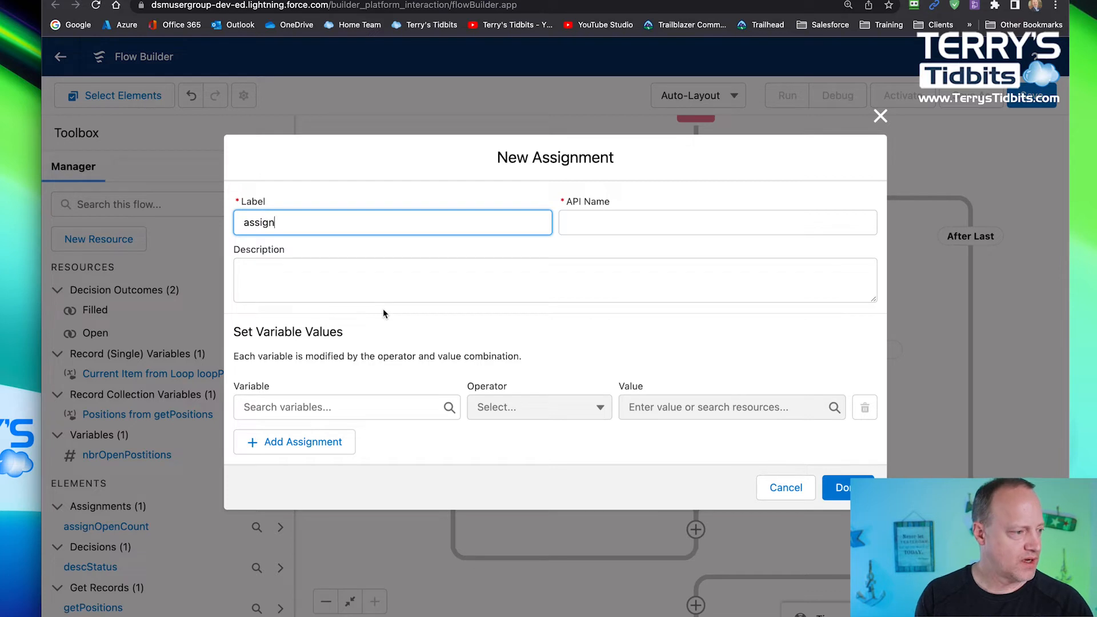
{"action": "type", "text": "FilledCount"}
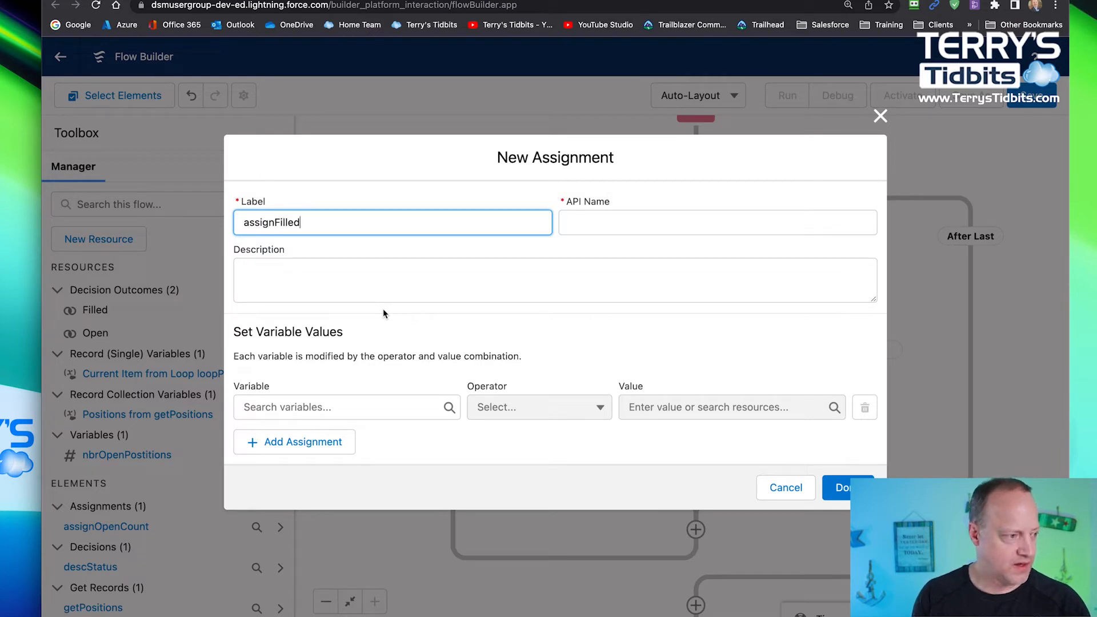
Create a new Variable resource from the assignFilledCount assignment's variable selector, with the API name nbrFilledCount
{"action": "left_click", "coordinate": [297, 408]}
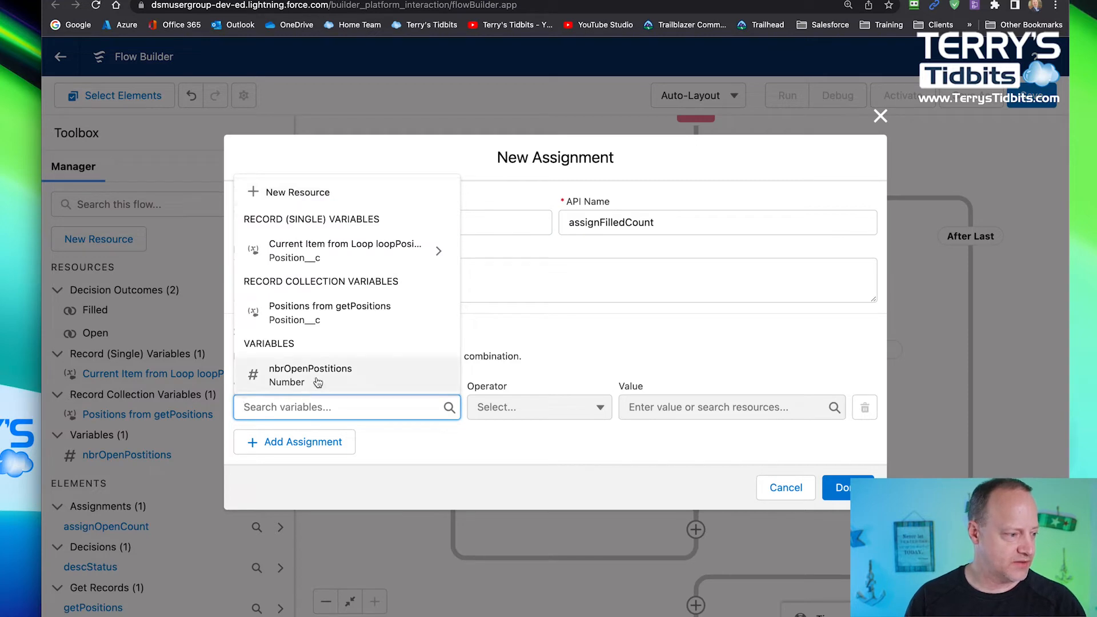
{"action": "left_click", "coordinate": [307, 192]}
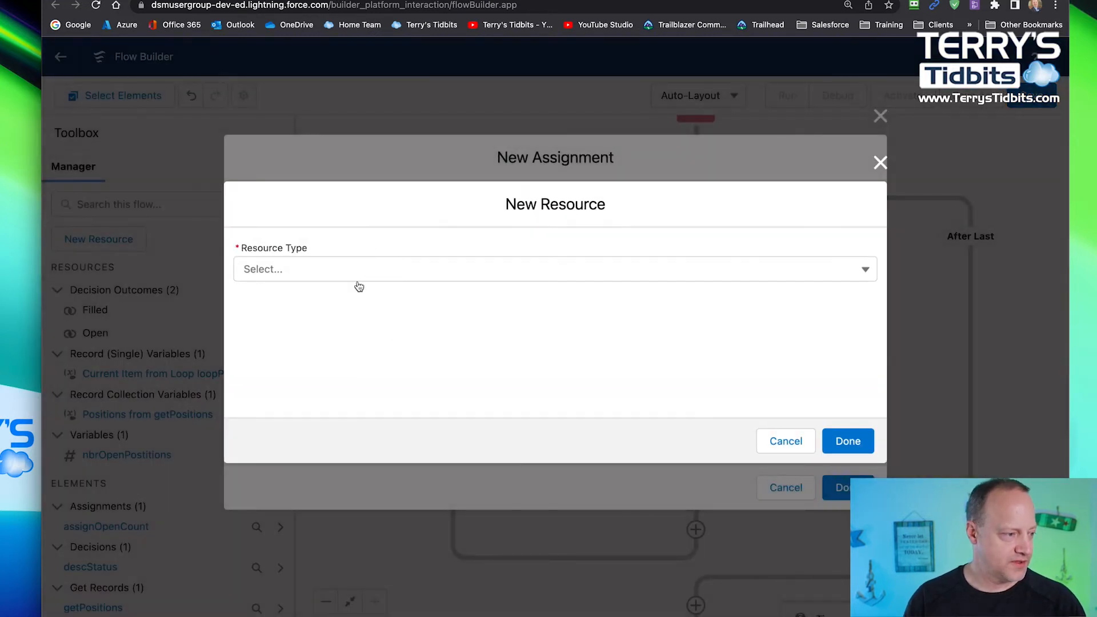
{"action": "left_click", "coordinate": [339, 280]}
{"action": "left_click", "coordinate": [308, 300]}
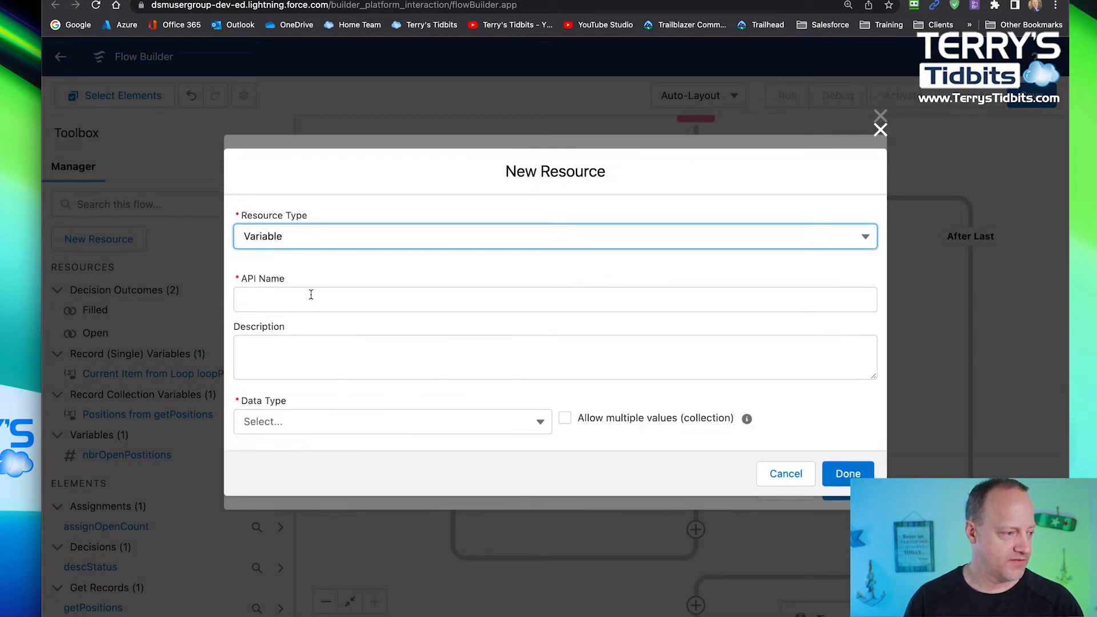
{"action": "left_click", "coordinate": [291, 298]}
{"action": "type", "text": "nbrFille"}
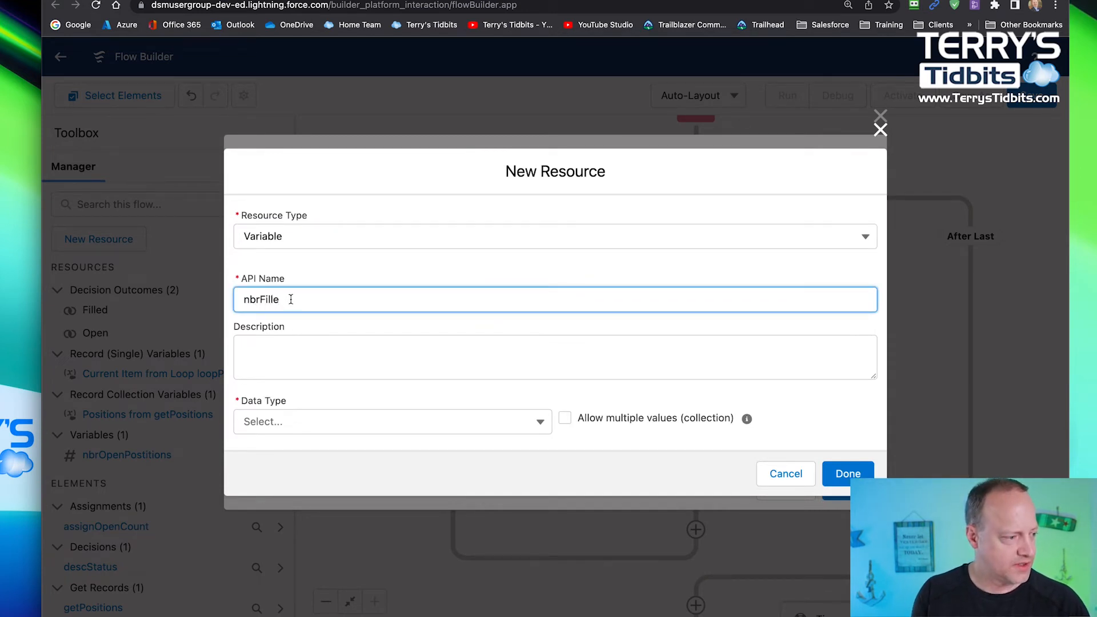
{"action": "type", "text": "dCount"}
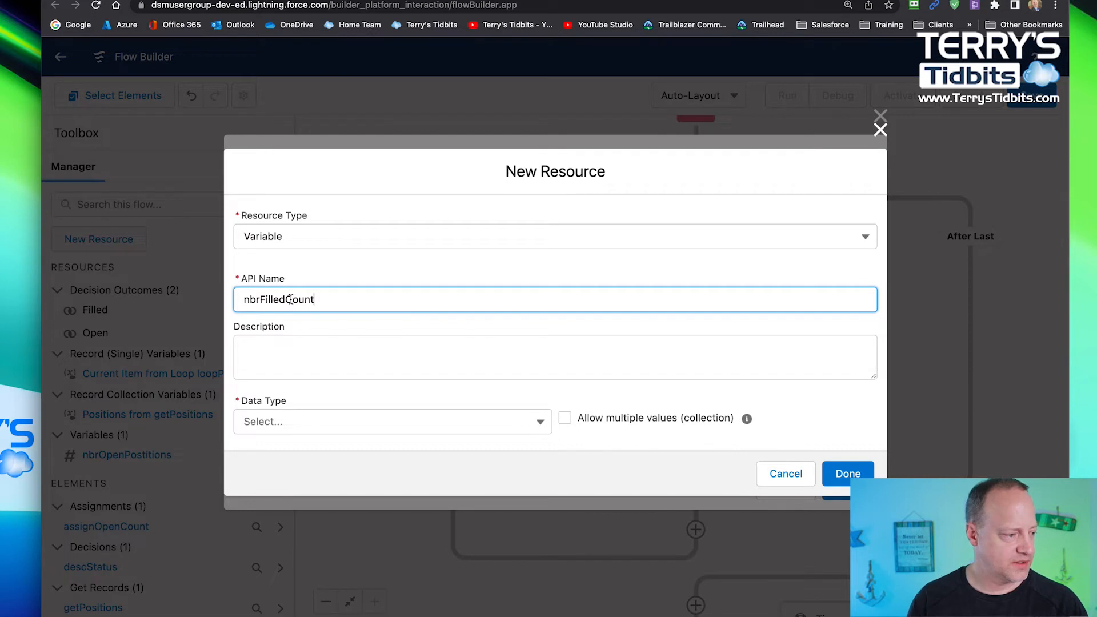
Define nbrFilledCount as a Number with 0 decimal places and a default value of 0, and finish the resource
{"action": "left_click", "coordinate": [294, 426]}
{"action": "left_click", "coordinate": [305, 254]}
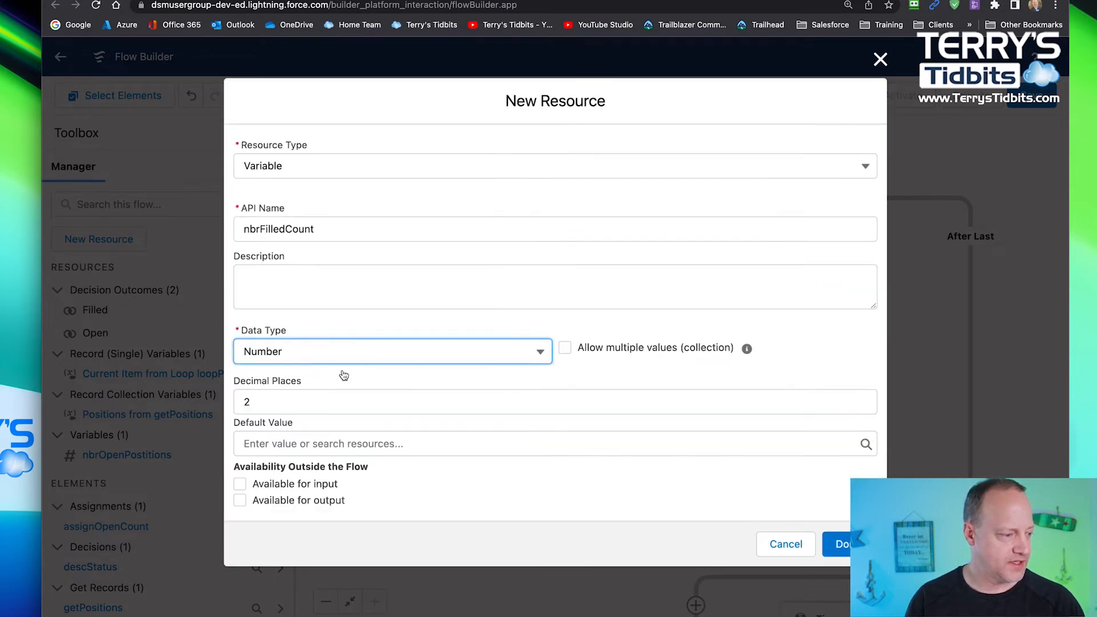
{"action": "left_click_drag", "start_coordinate": [328, 403], "coordinate": [224, 405]}
{"action": "type", "text": "0"}
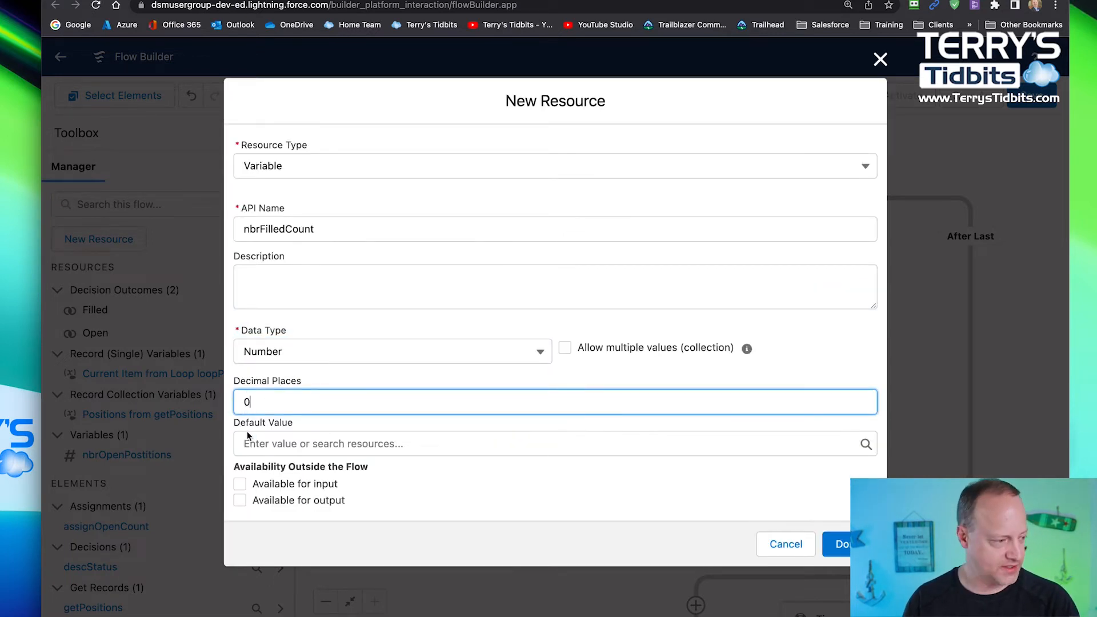
{"action": "left_click", "coordinate": [249, 441]}
{"action": "type", "text": "0"}
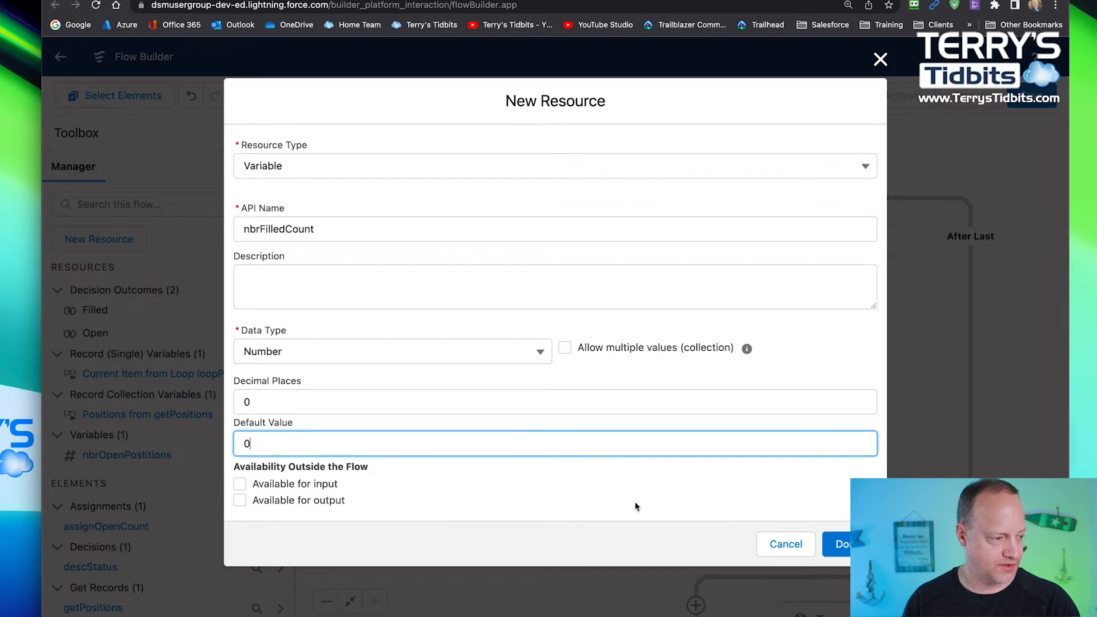
{"action": "left_click", "coordinate": [841, 544]}
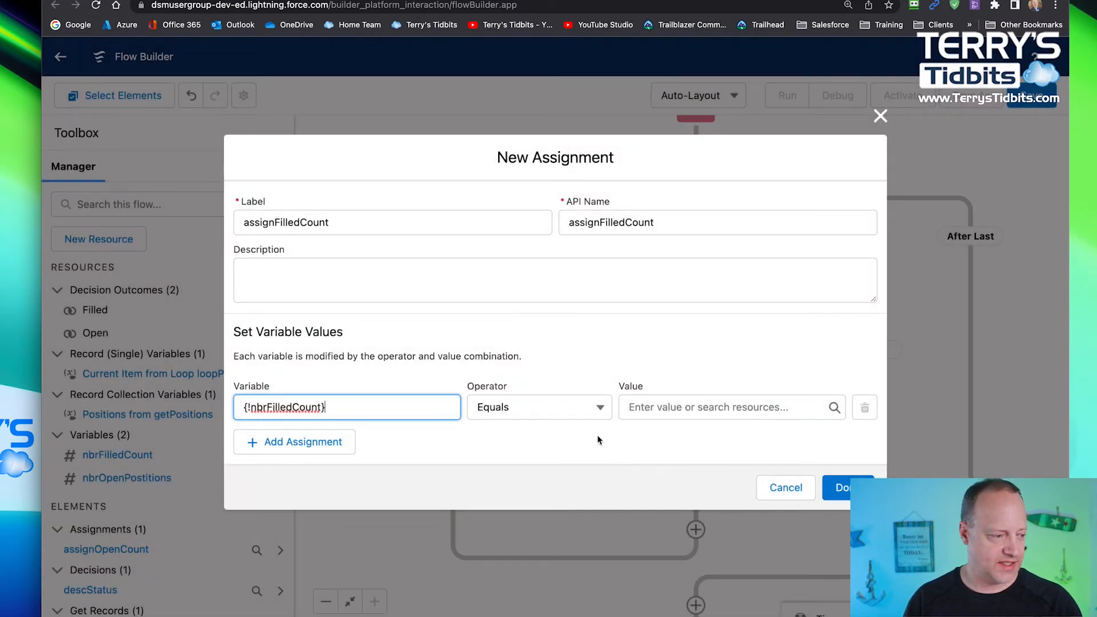
Make the assignFilledCount assignment add 1 to nbrFilledCount and finish the element
{"action": "left_click", "coordinate": [588, 408]}
{"action": "left_click", "coordinate": [589, 461]}
{"action": "left_click", "coordinate": [632, 406]}
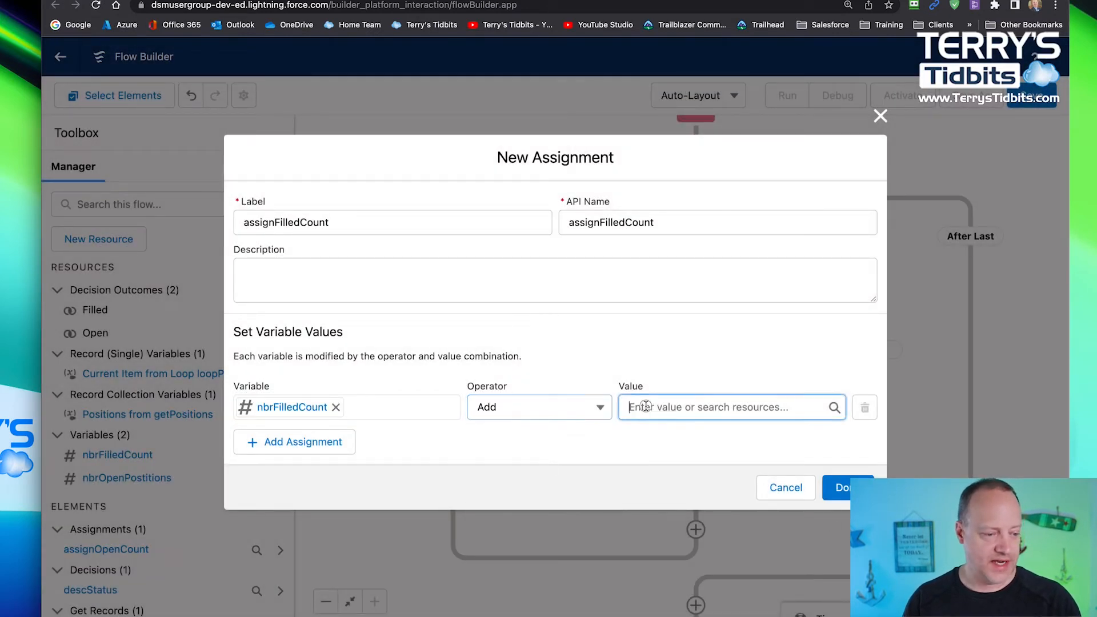
{"action": "type", "text": "1"}
{"action": "left_click", "coordinate": [841, 487]}
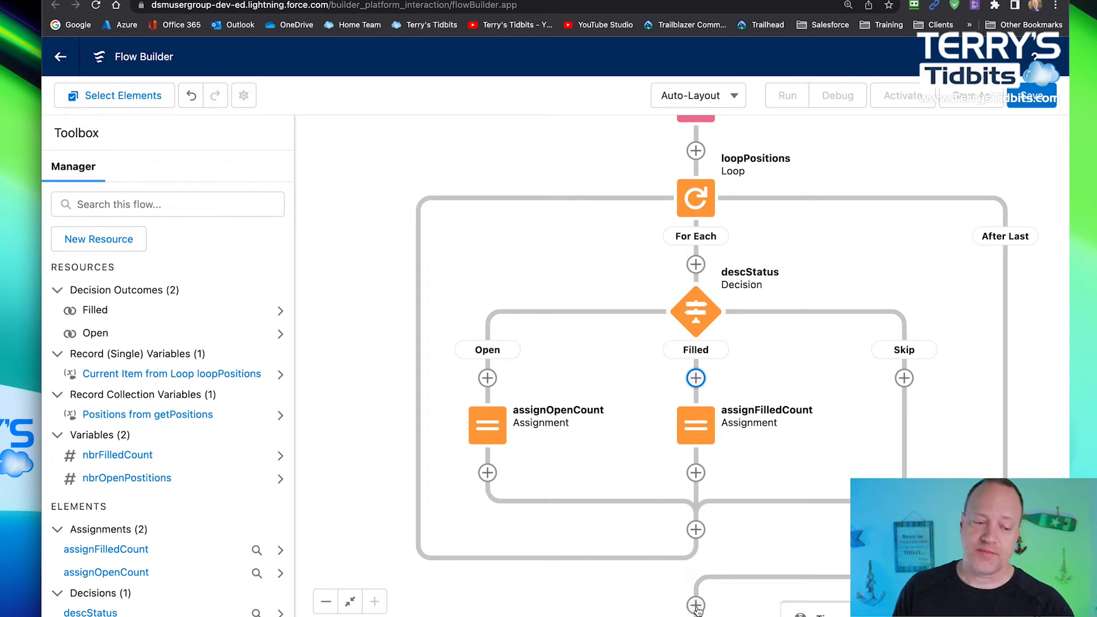
Add a Screen element on the path after the loop's last item, with scrnCounts as its label and API name
{"action": "left_click_drag", "start_coordinate": [756, 553], "coordinate": [771, 387]}
{"action": "left_click", "coordinate": [711, 438]}
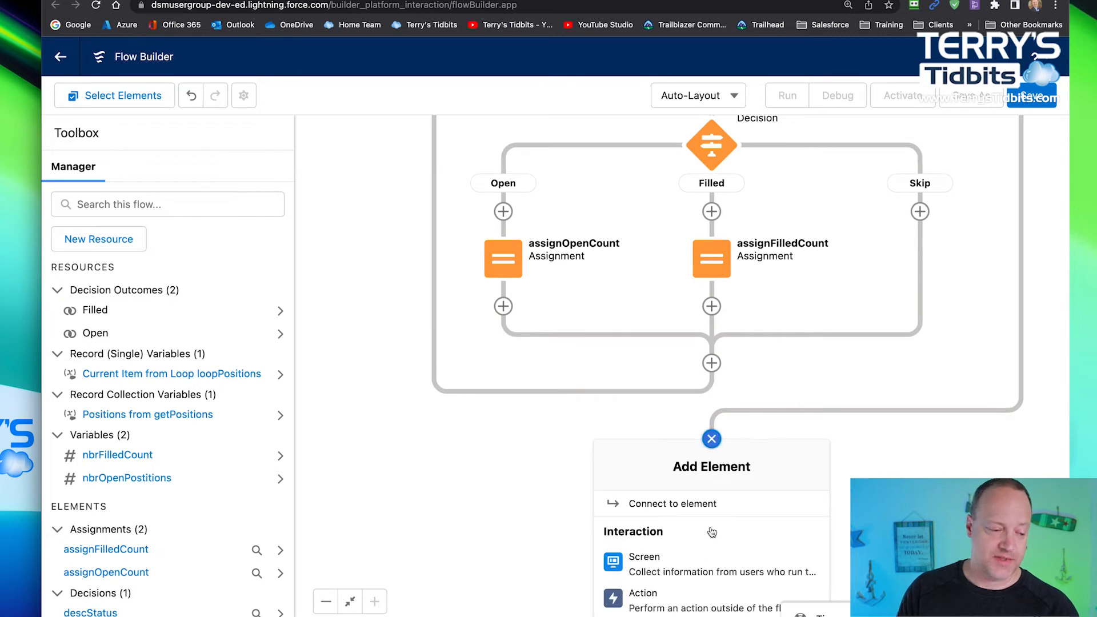
{"action": "left_click", "coordinate": [651, 568]}
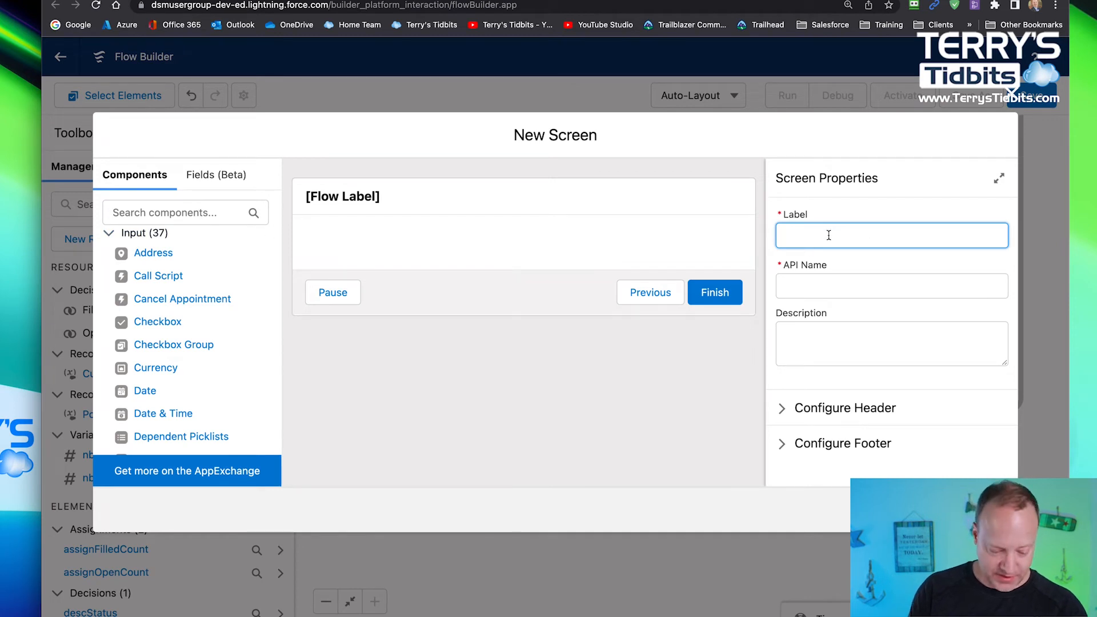
{"action": "type", "text": "scre"}
{"action": "key", "text": "BackSpace"}
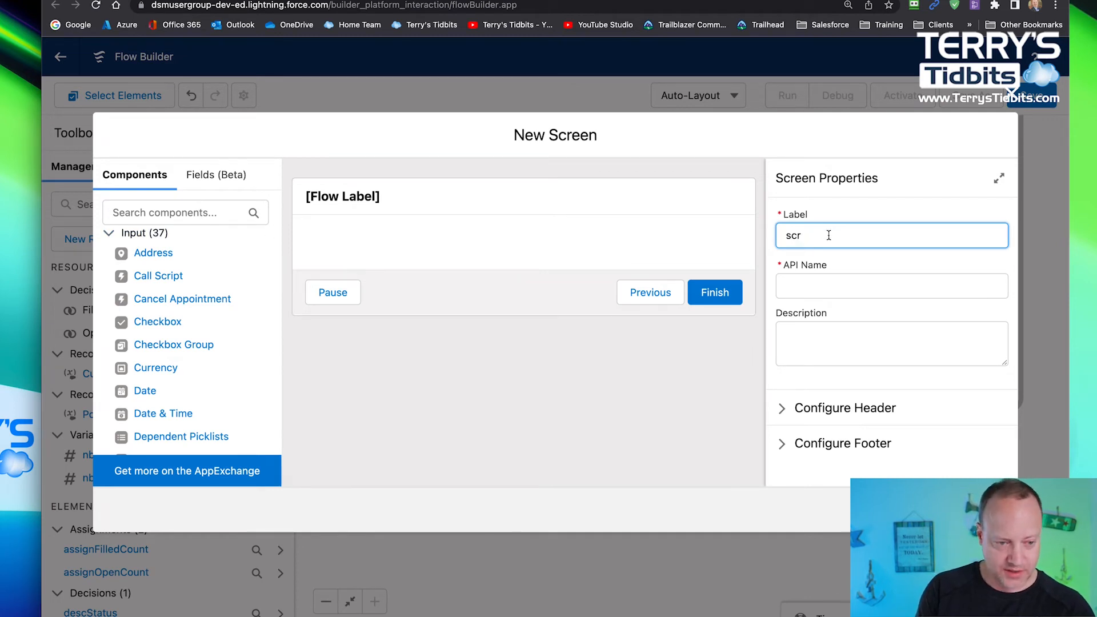
{"action": "type", "text": "nCounts"}
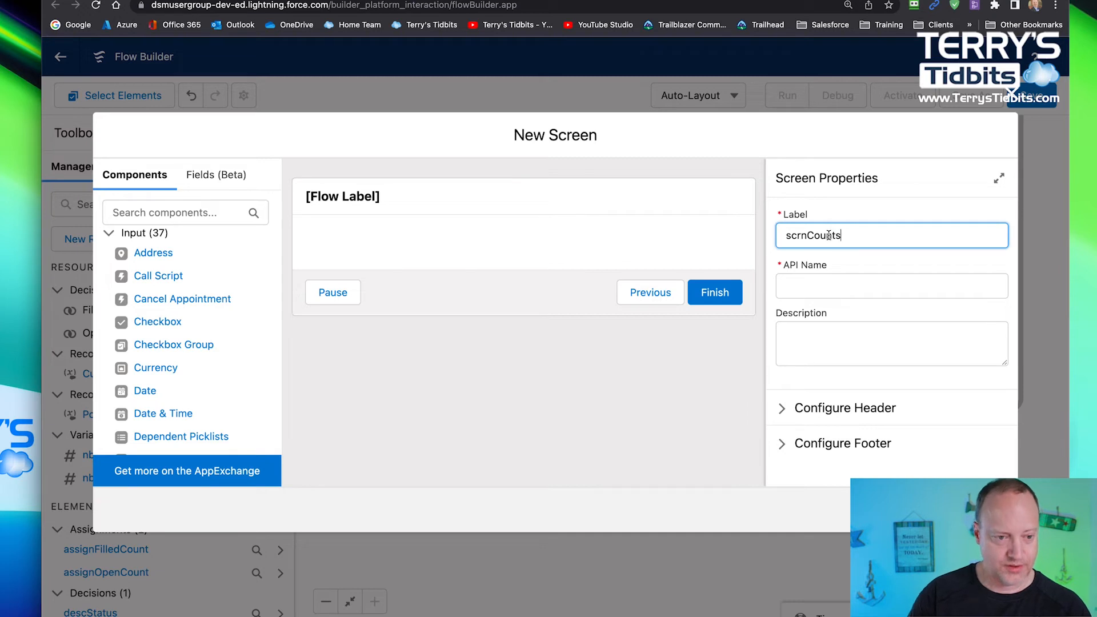
{"action": "left_click", "coordinate": [842, 289]}
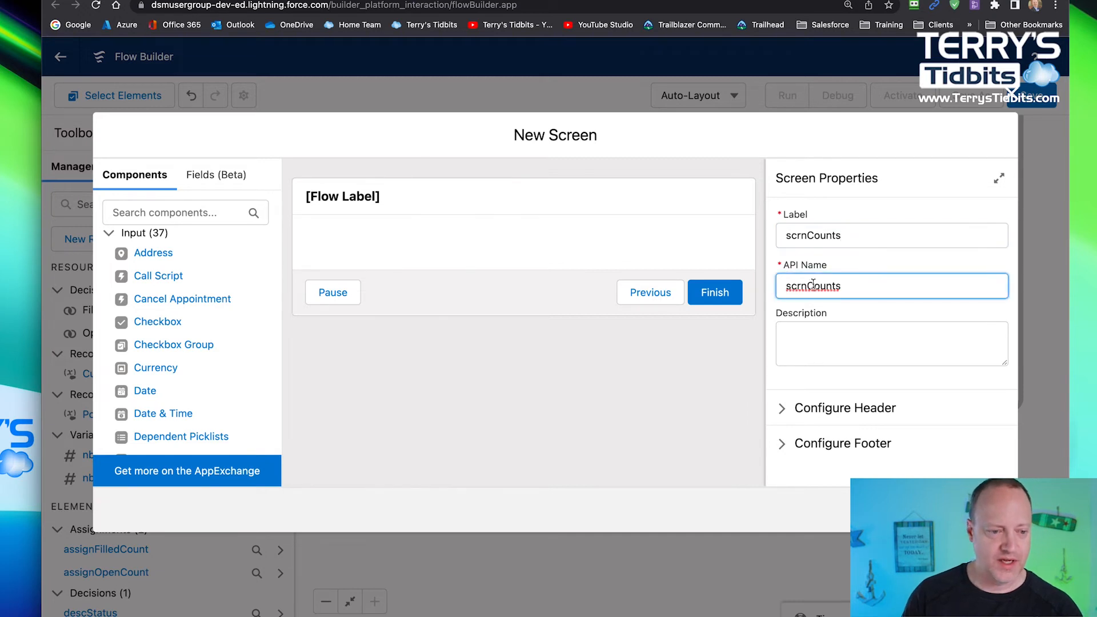
Turn off both the header and the footer for the scrnCounts screen
{"action": "left_click", "coordinate": [784, 411]}
{"action": "scroll", "coordinate": [856, 429], "scroll_direction": "down", "scroll_amount": 1}
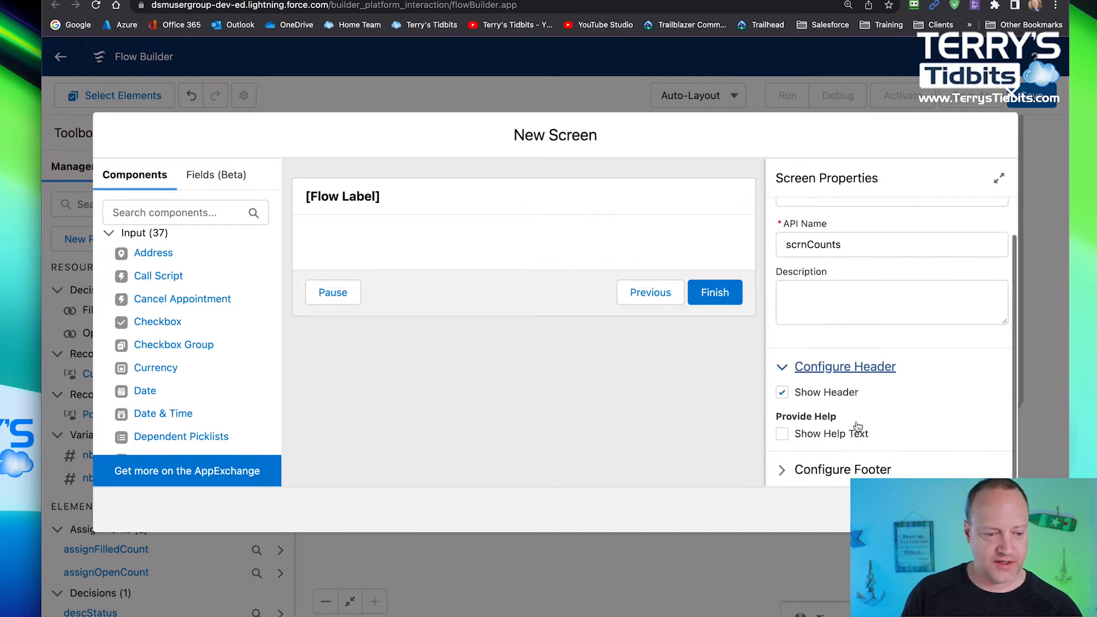
{"action": "left_click", "coordinate": [781, 391]}
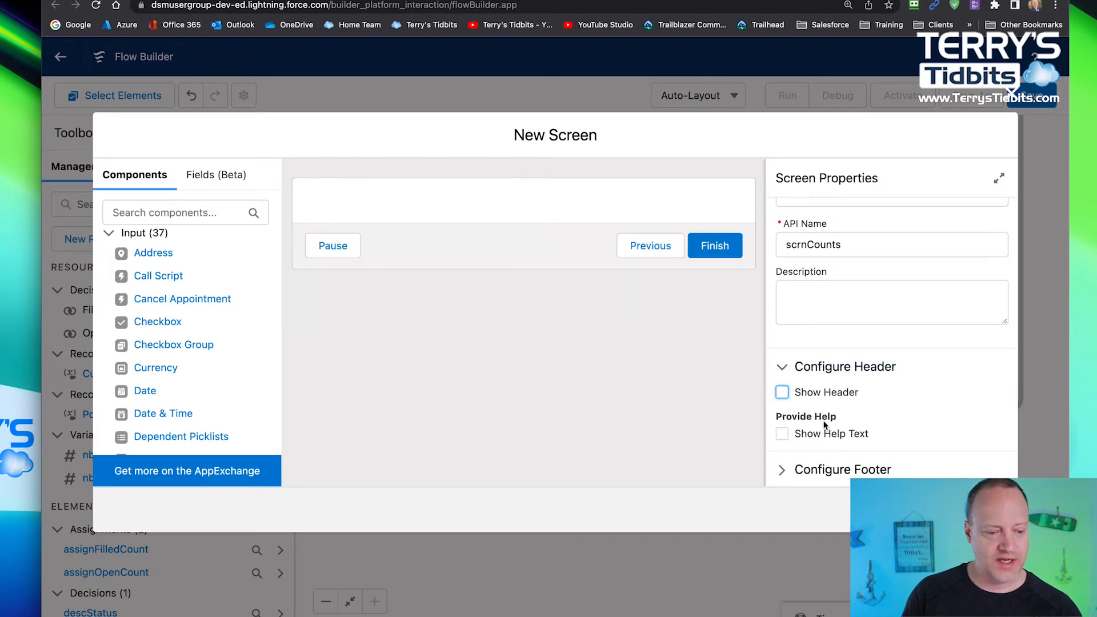
{"action": "left_click", "coordinate": [782, 470]}
{"action": "scroll", "coordinate": [802, 400], "scroll_direction": "down", "scroll_amount": 4}
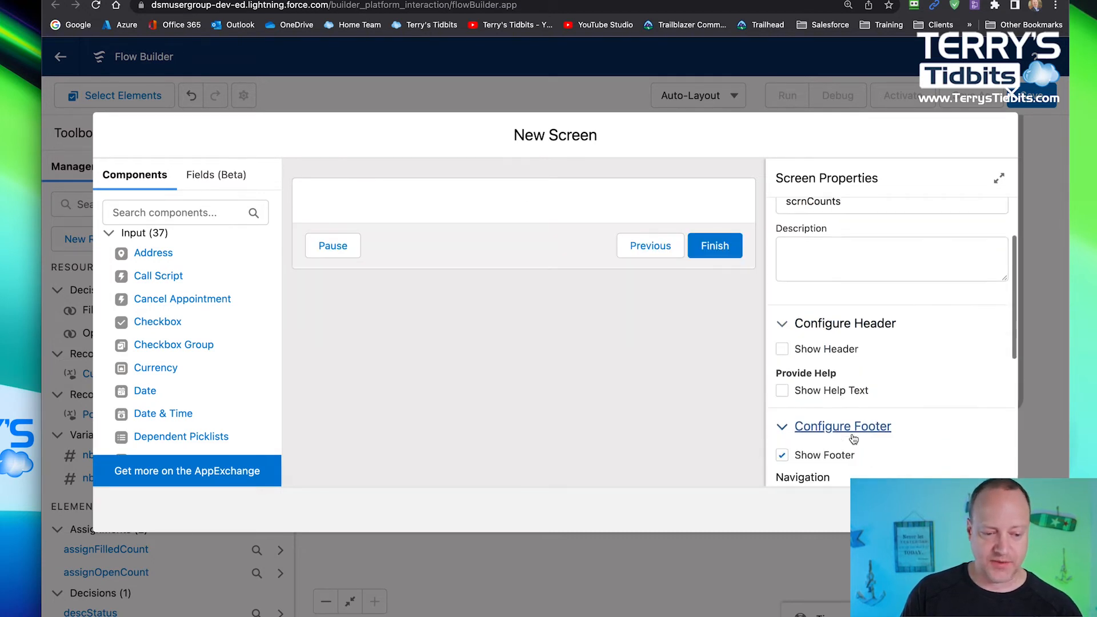
{"action": "left_click", "coordinate": [782, 290]}
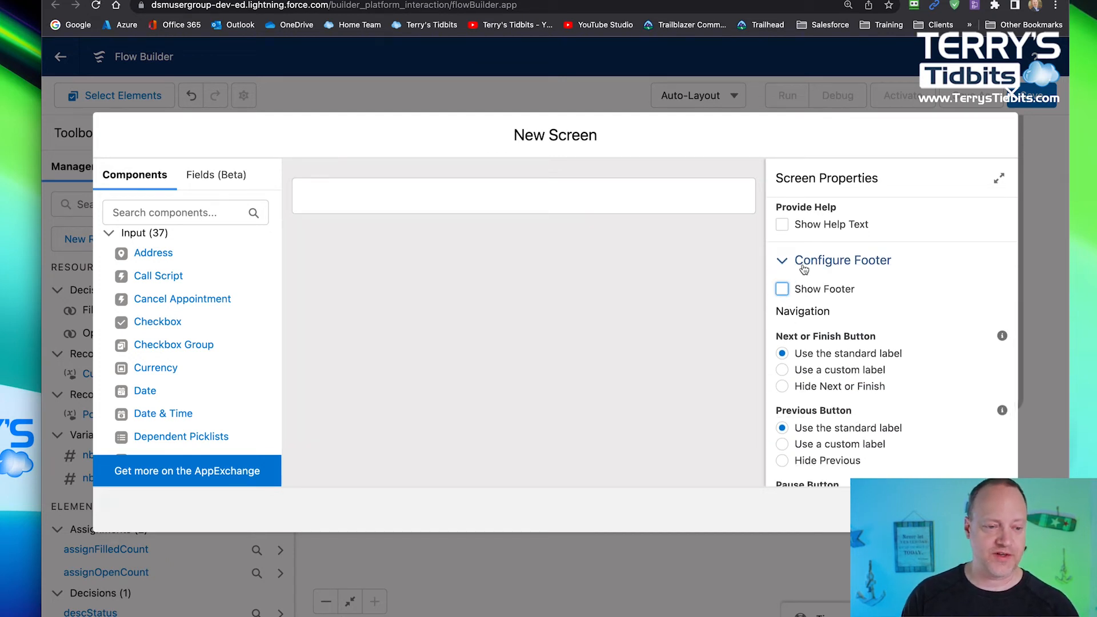
{"action": "scroll", "coordinate": [812, 307], "scroll_direction": "up", "scroll_amount": 1}
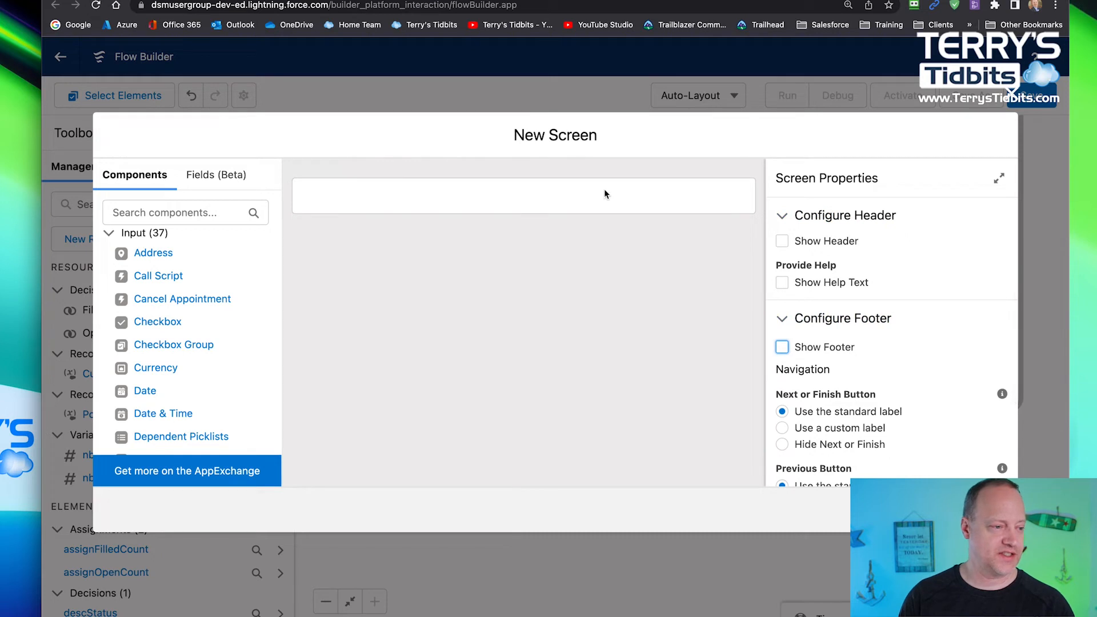
Add a Section component to the screen and give it a second column so both are half width
{"action": "scroll", "coordinate": [200, 341], "scroll_direction": "down", "scroll_amount": 8}
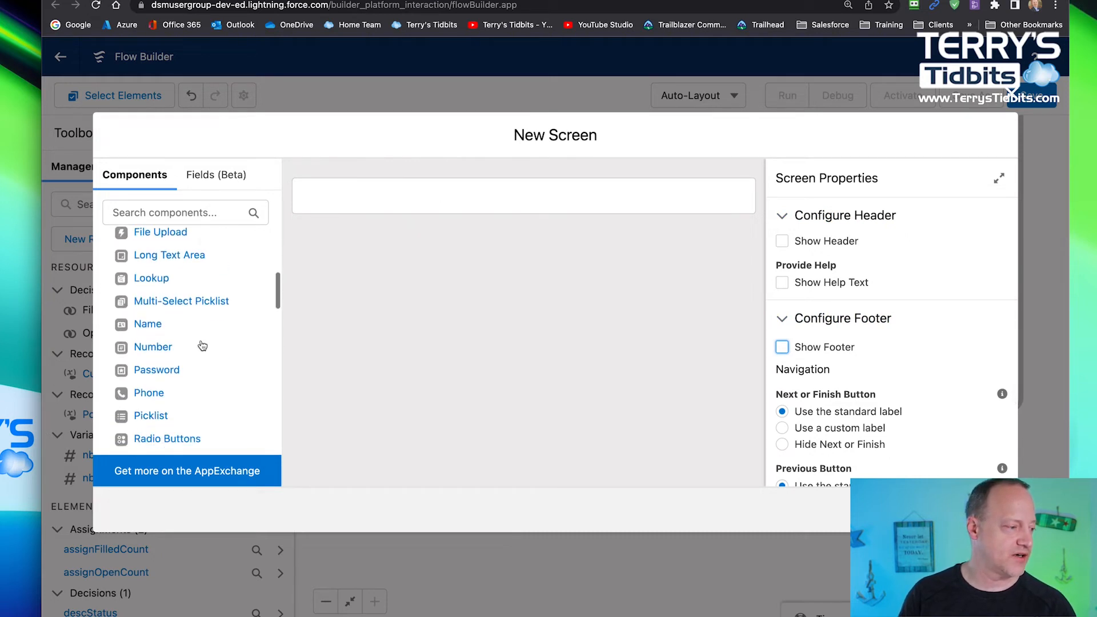
{"action": "scroll", "coordinate": [200, 340], "scroll_direction": "down", "scroll_amount": 7}
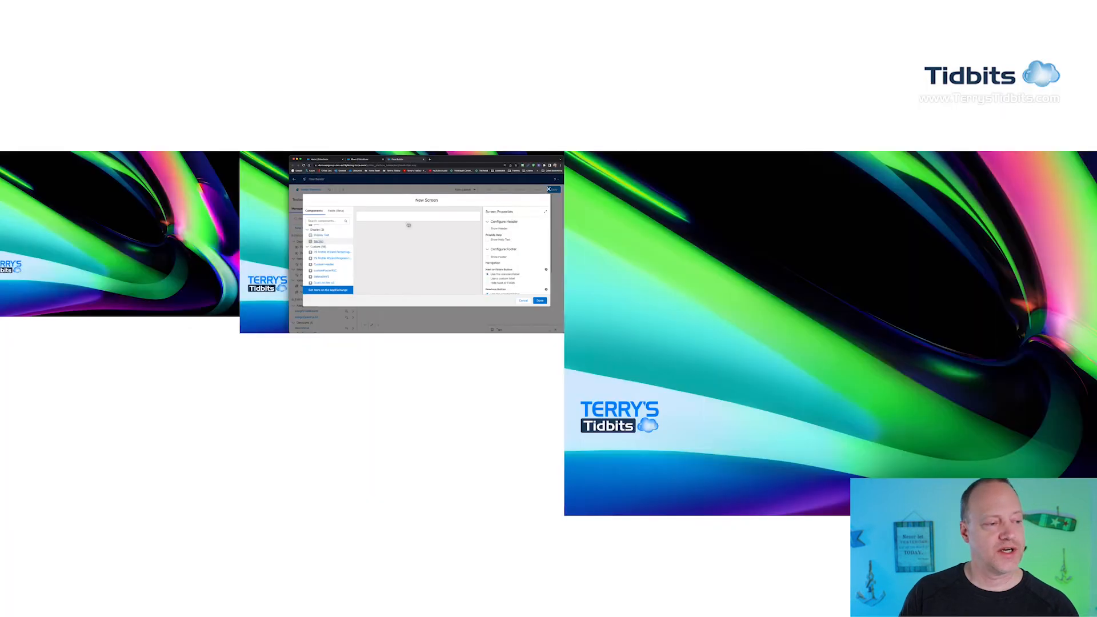
{"action": "left_click_drag", "start_coordinate": [409, 225], "coordinate": [412, 217]}
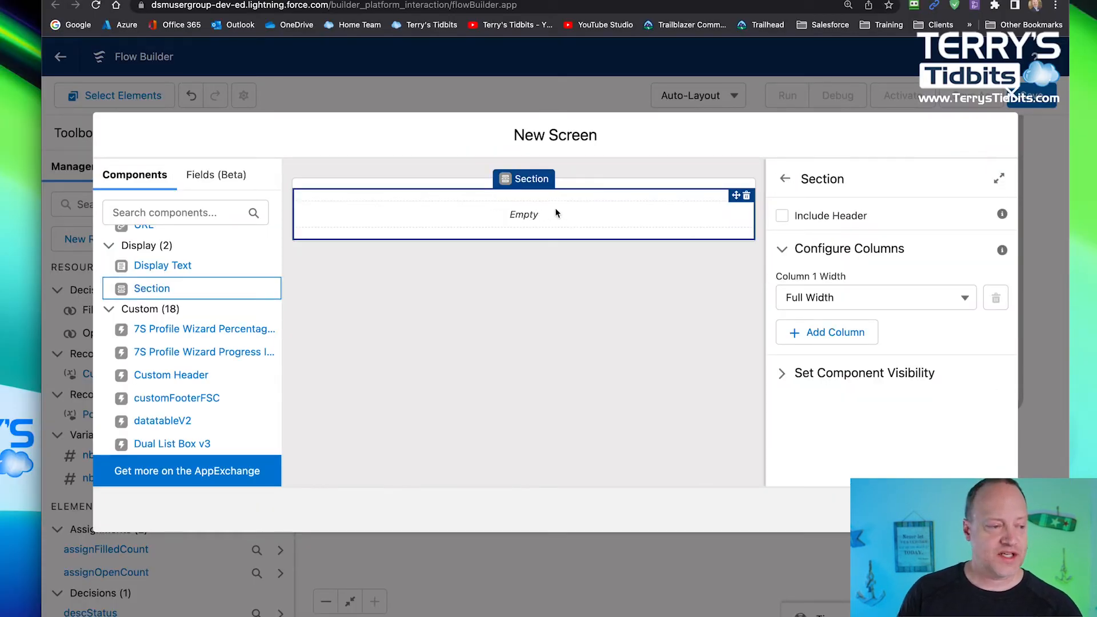
{"action": "left_click", "coordinate": [836, 333]}
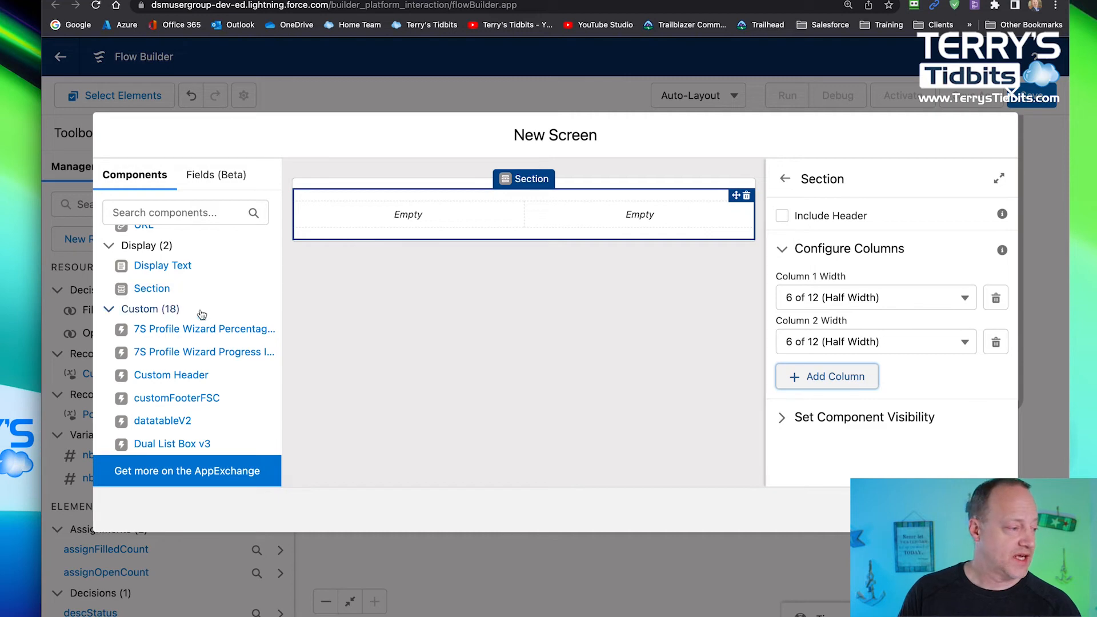
Place a Display Text component in each section column and give the second one the API name dispFilledPositions
{"action": "left_click_drag", "start_coordinate": [162, 265], "coordinate": [393, 225]}
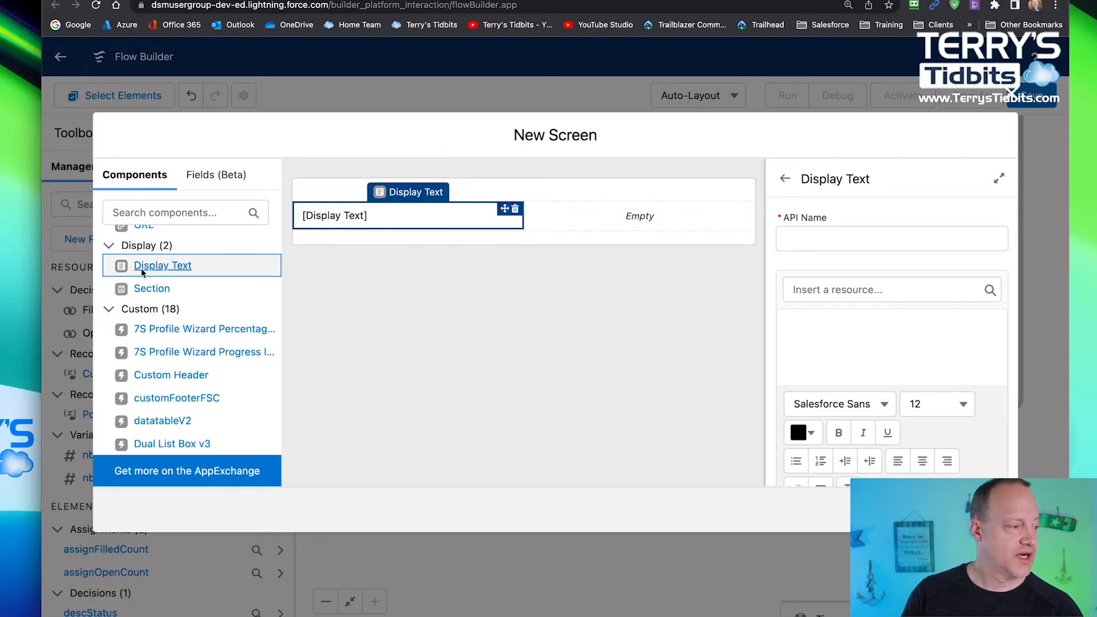
{"action": "left_click_drag", "start_coordinate": [144, 266], "coordinate": [656, 220]}
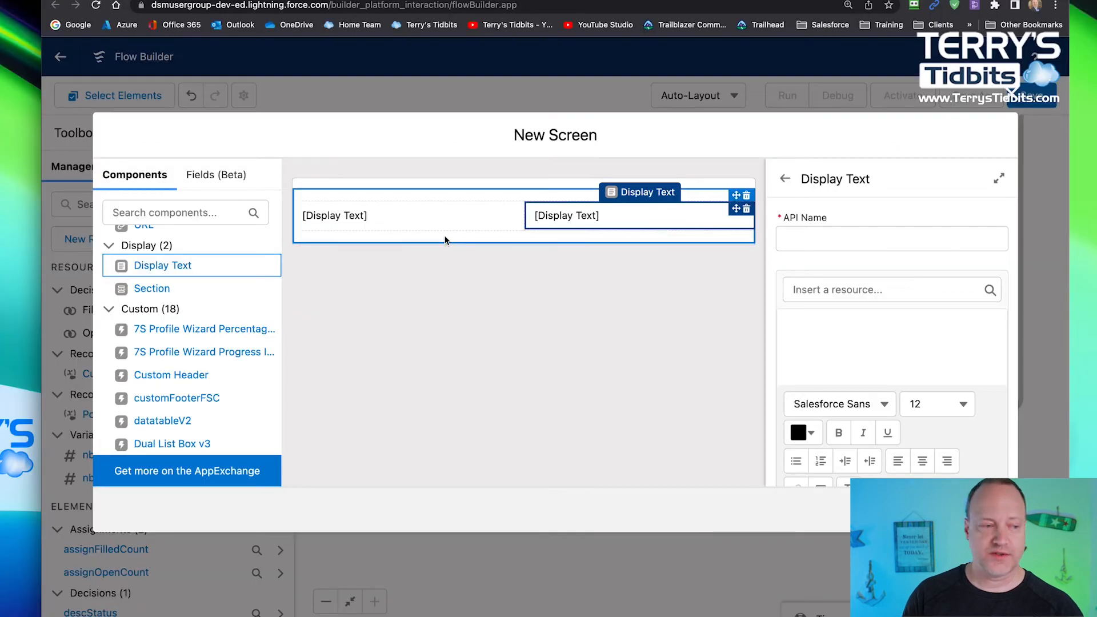
{"action": "left_click", "coordinate": [837, 238]}
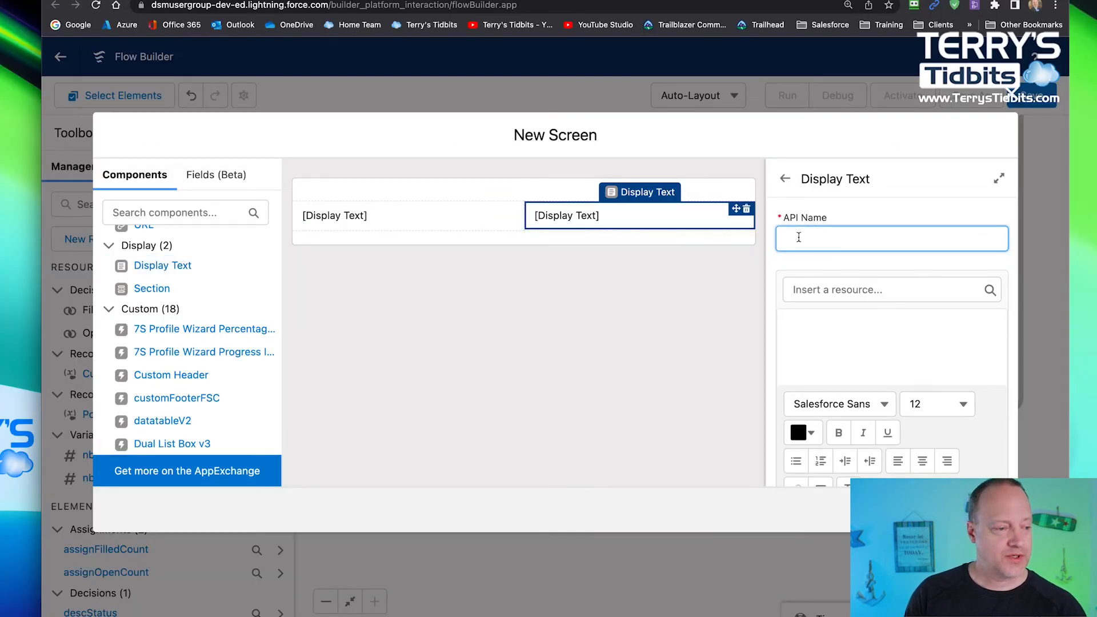
{"action": "type", "text": "di"}
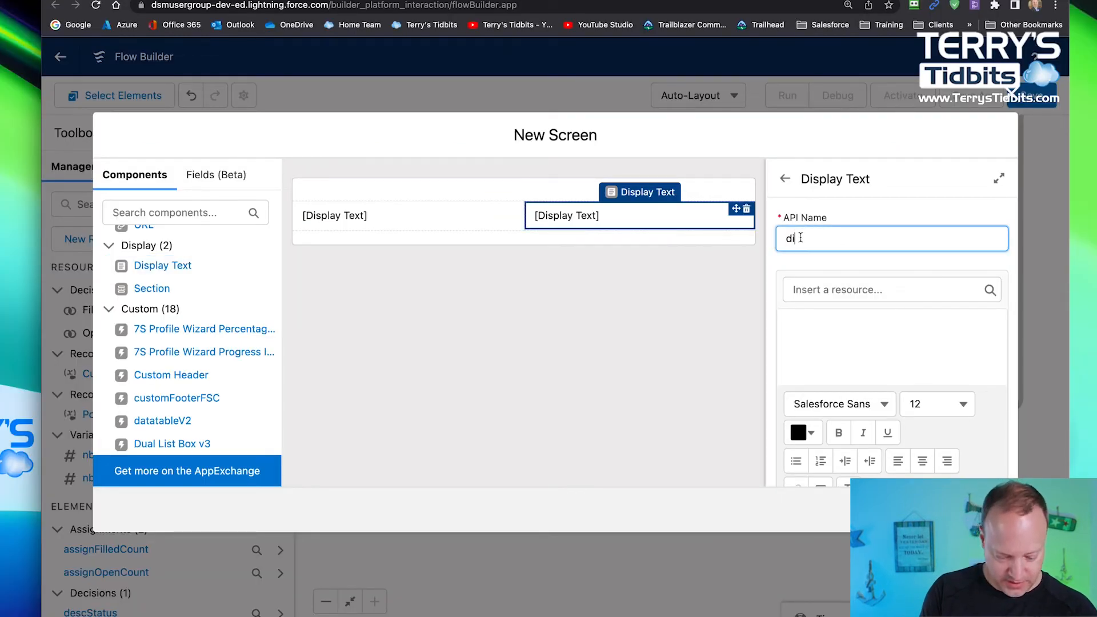
{"action": "type", "text": "spF"}
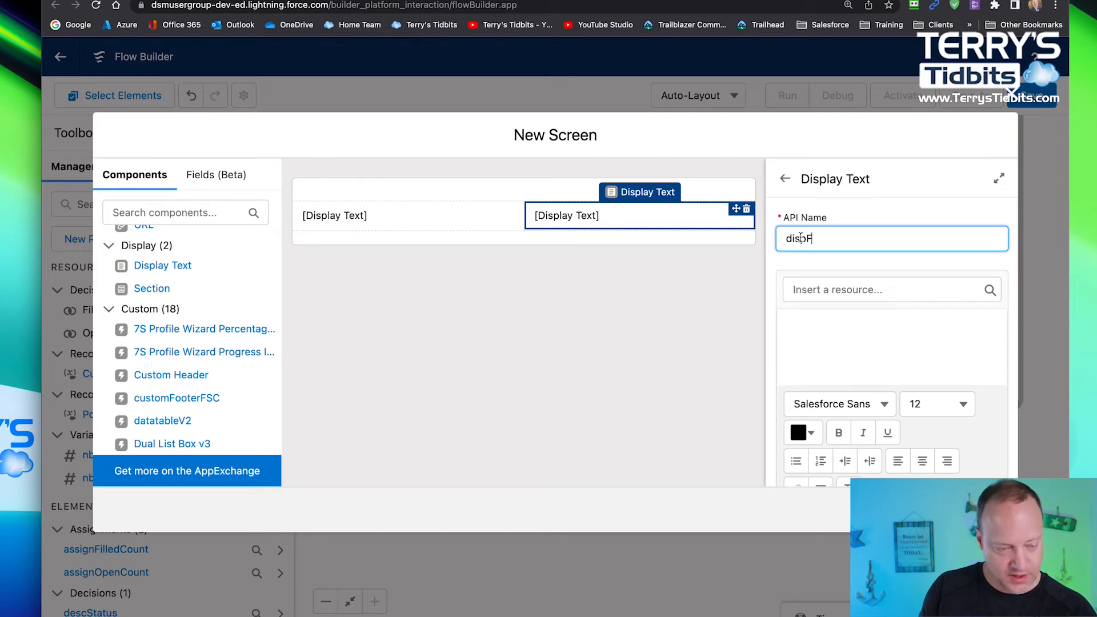
{"action": "type", "text": "illedPo"}
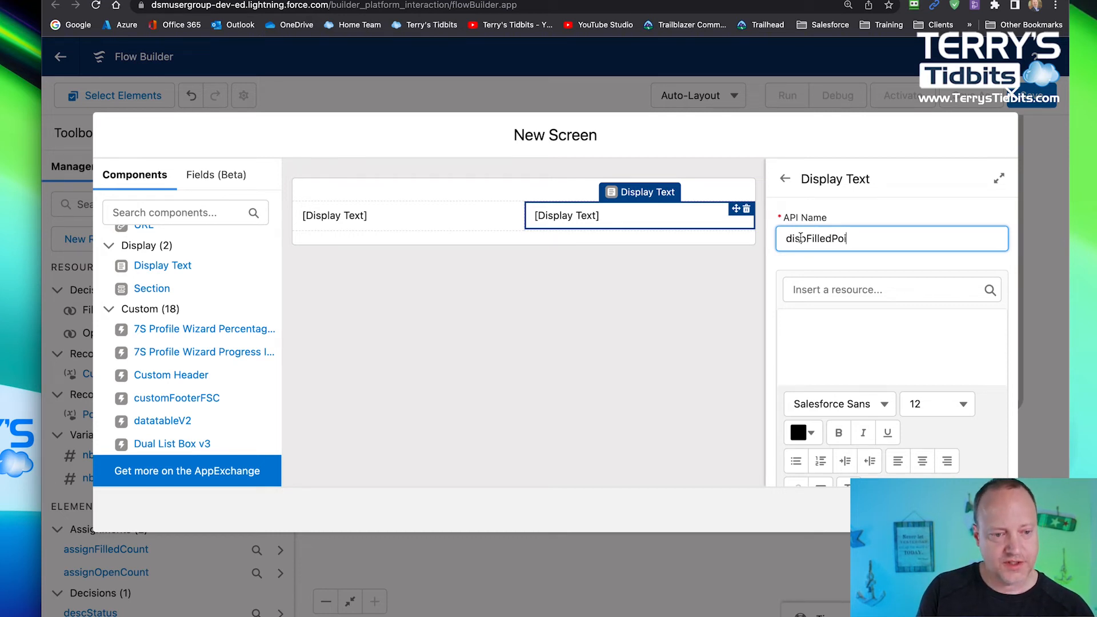
{"action": "type", "text": "sitions"}
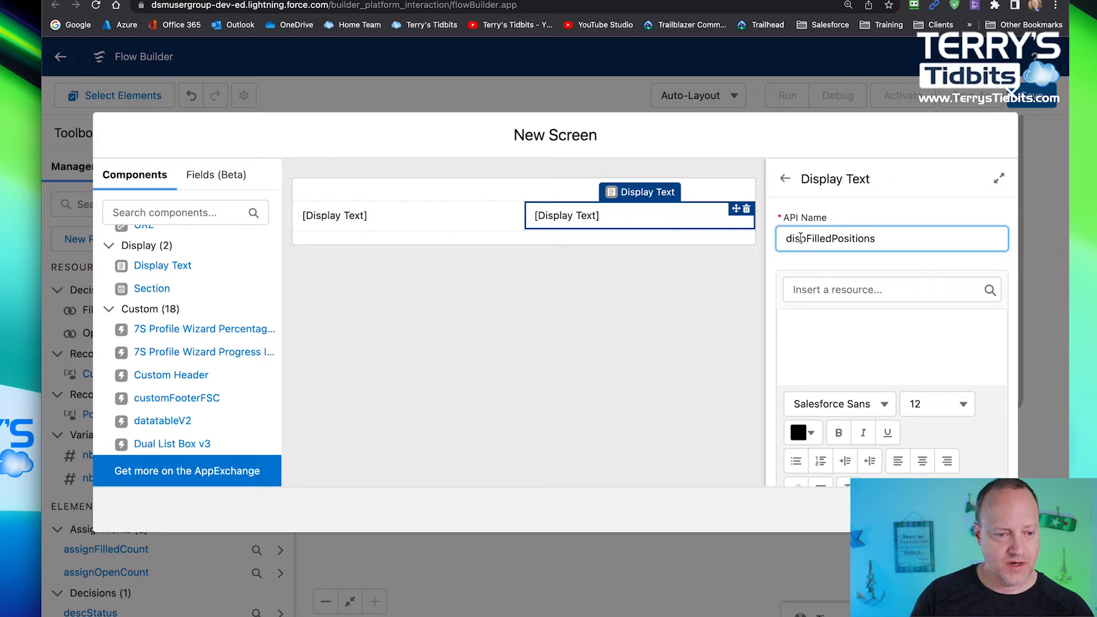
Insert the nbrFilledCount variable into the dispFilledPositions text
{"action": "left_click", "coordinate": [822, 291]}
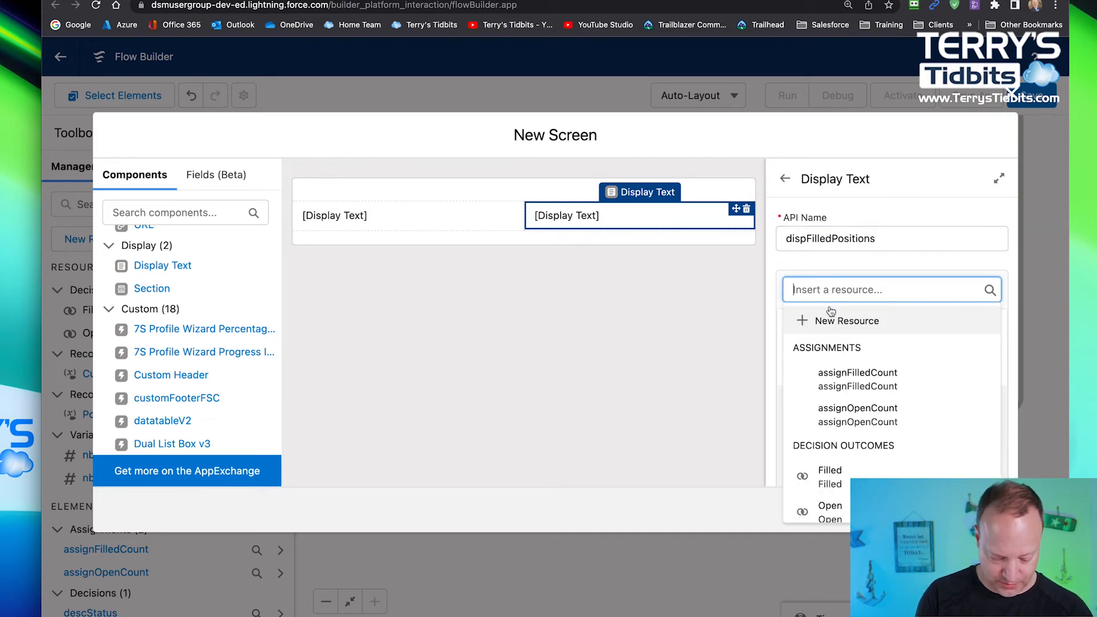
{"action": "type", "text": "nbr"}
{"action": "left_click", "coordinate": [872, 347]}
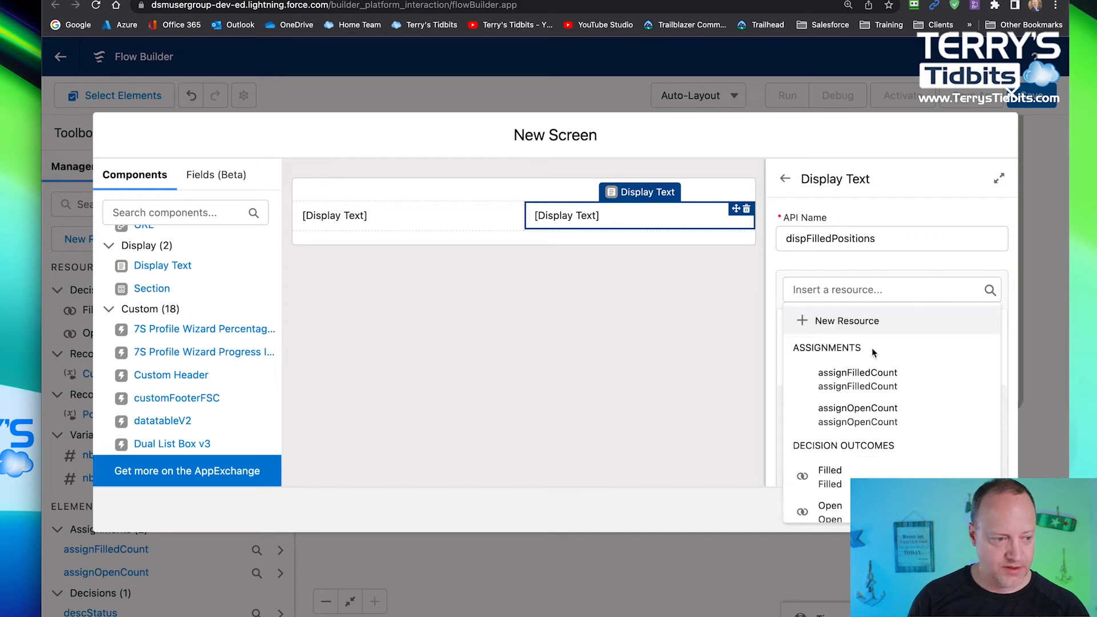
{"action": "left_click", "coordinate": [830, 289]}
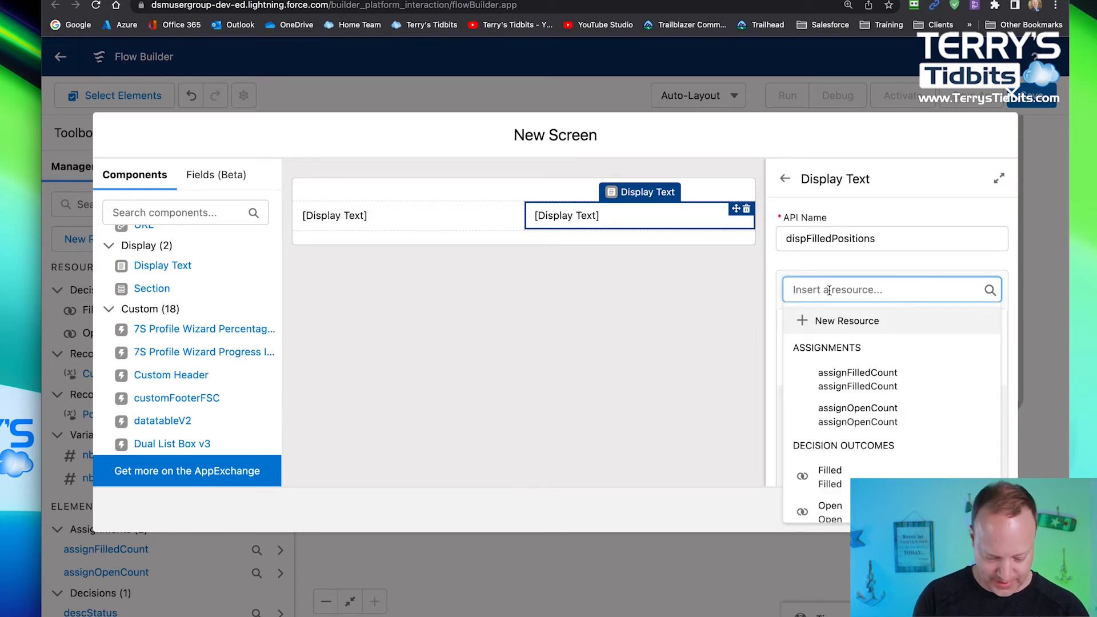
{"action": "type", "text": "nbr"}
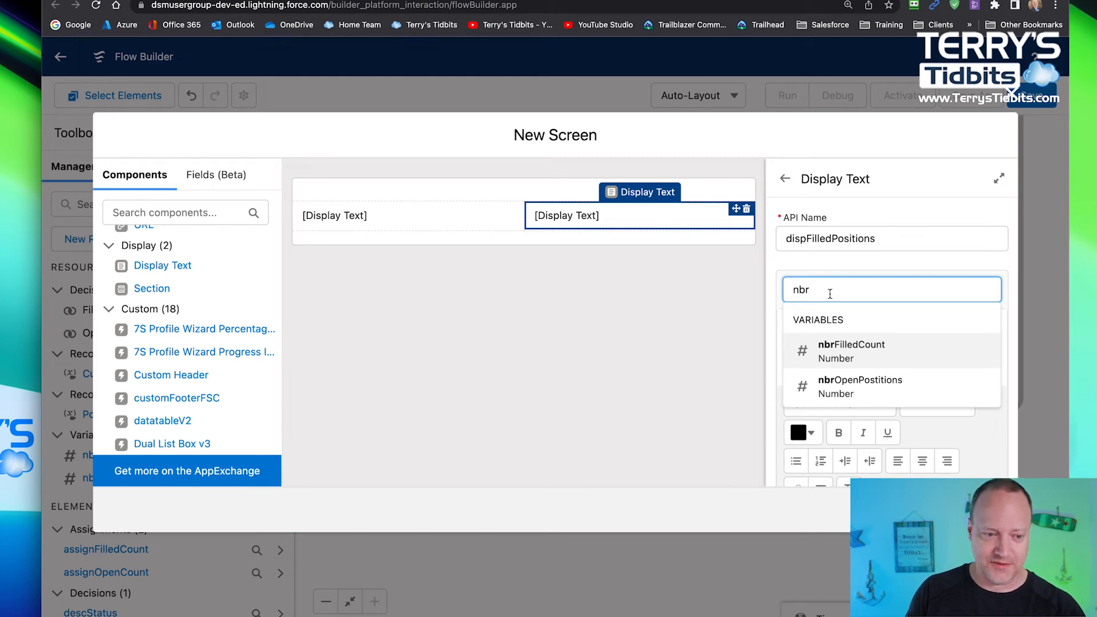
{"action": "key", "text": "Return"}
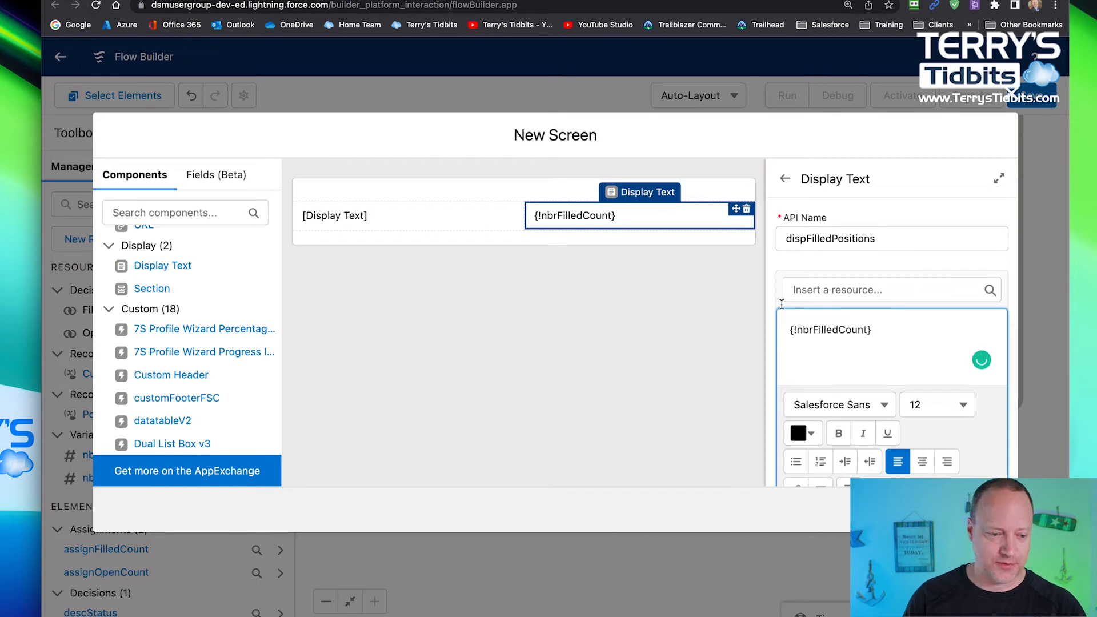
Add the line "Filled Positions" above the variable in dispFilledPositions and make it bold and underlined
{"action": "key", "text": "Return"}
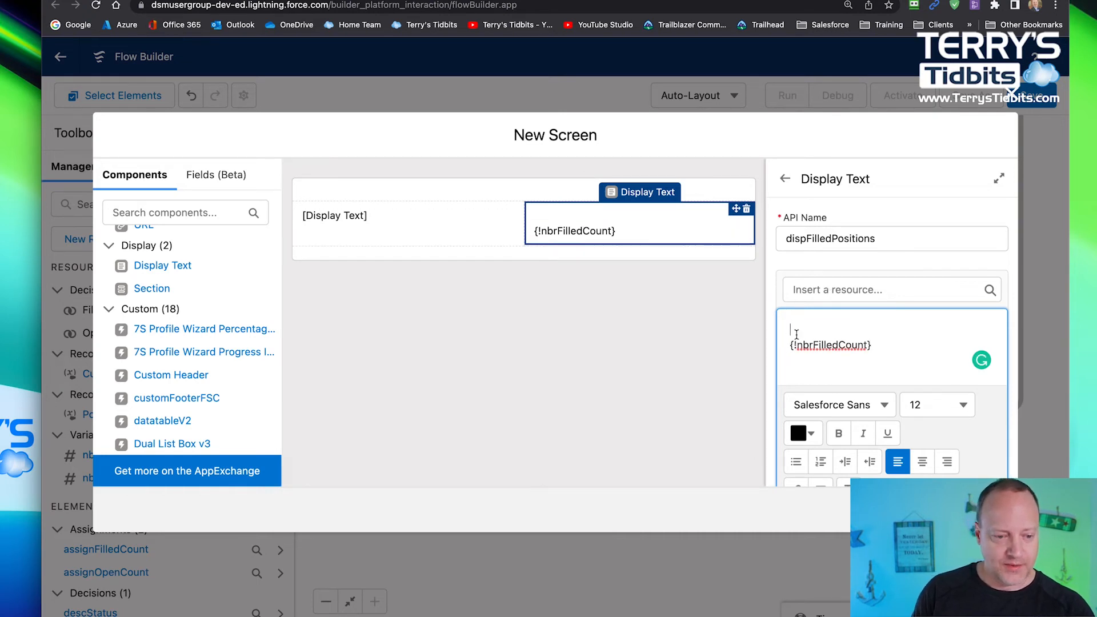
{"action": "type", "text": "Fille"}
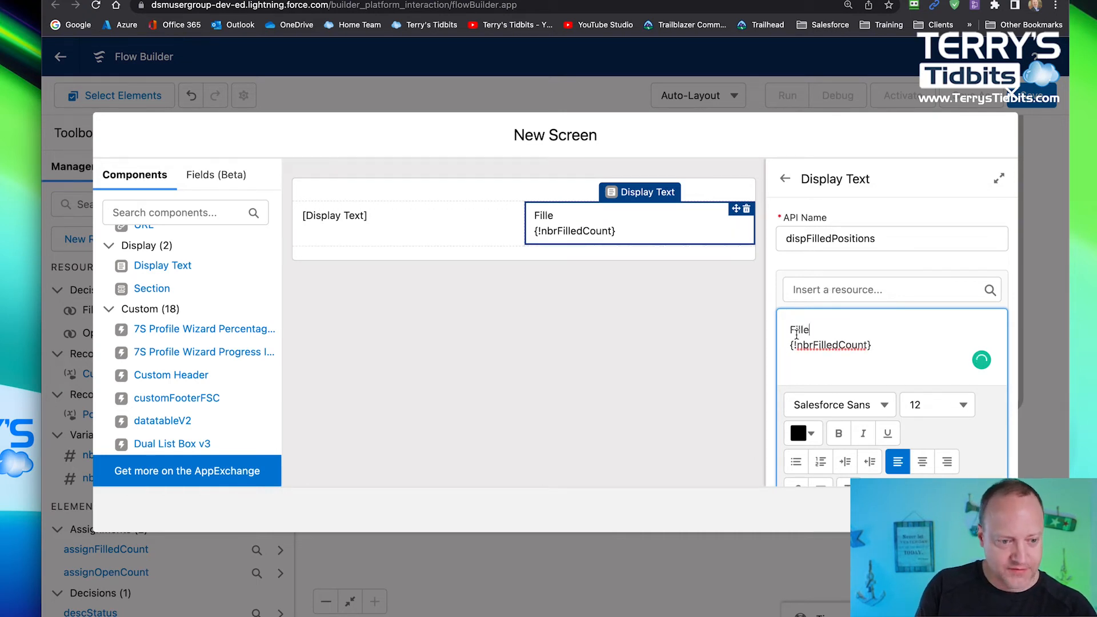
{"action": "type", "text": "d Posi"}
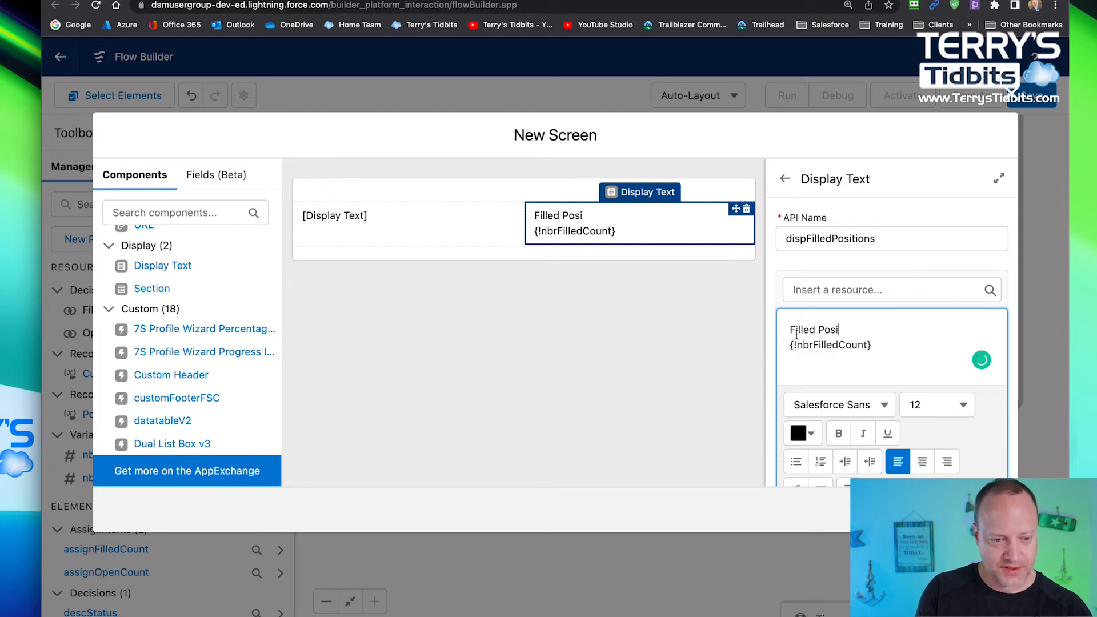
{"action": "type", "text": "tions"}
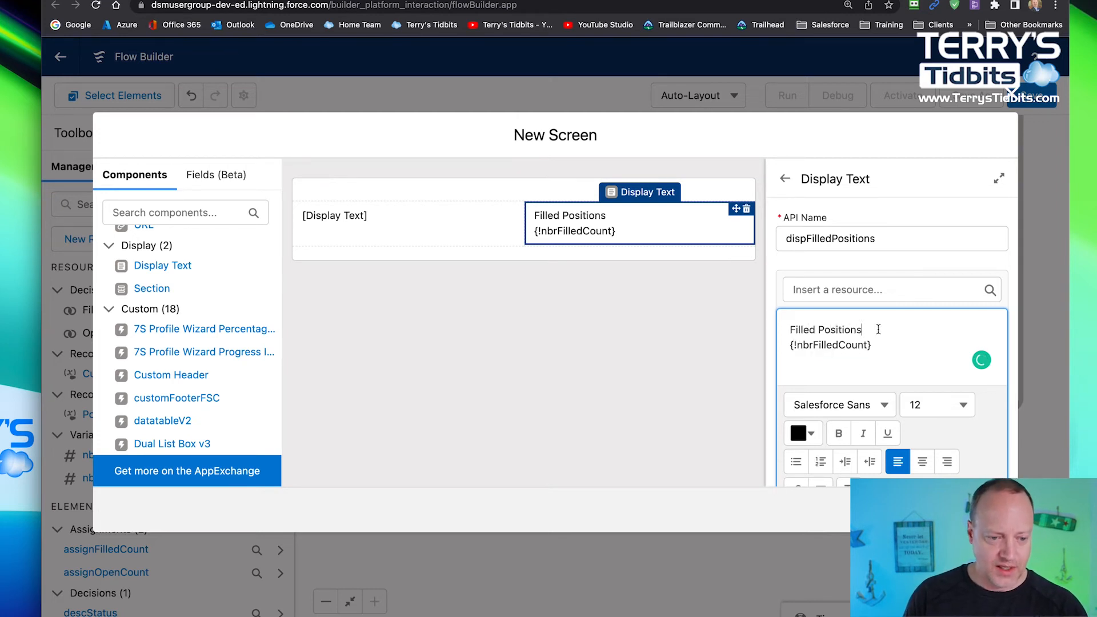
{"action": "left_click_drag", "start_coordinate": [875, 329], "coordinate": [781, 329]}
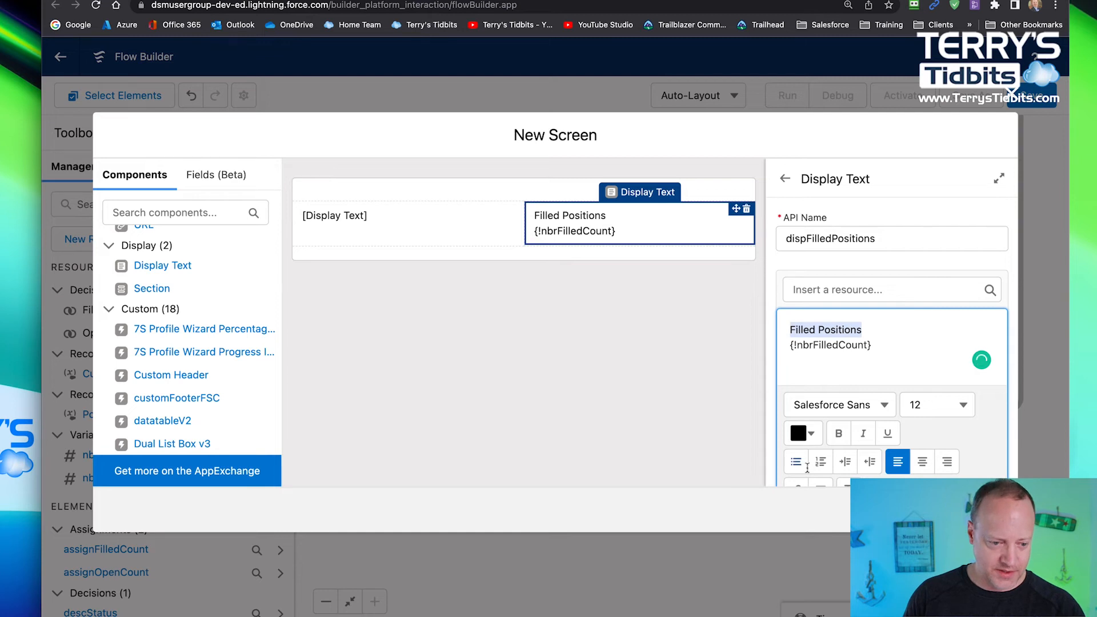
{"action": "left_click", "coordinate": [838, 435]}
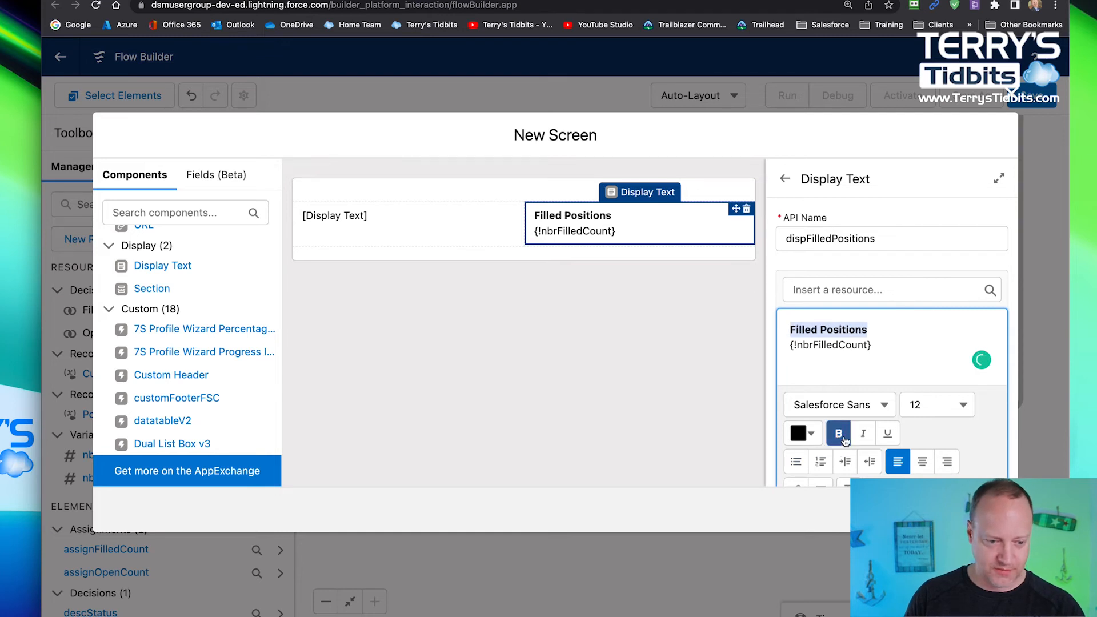
{"action": "left_click", "coordinate": [889, 435]}
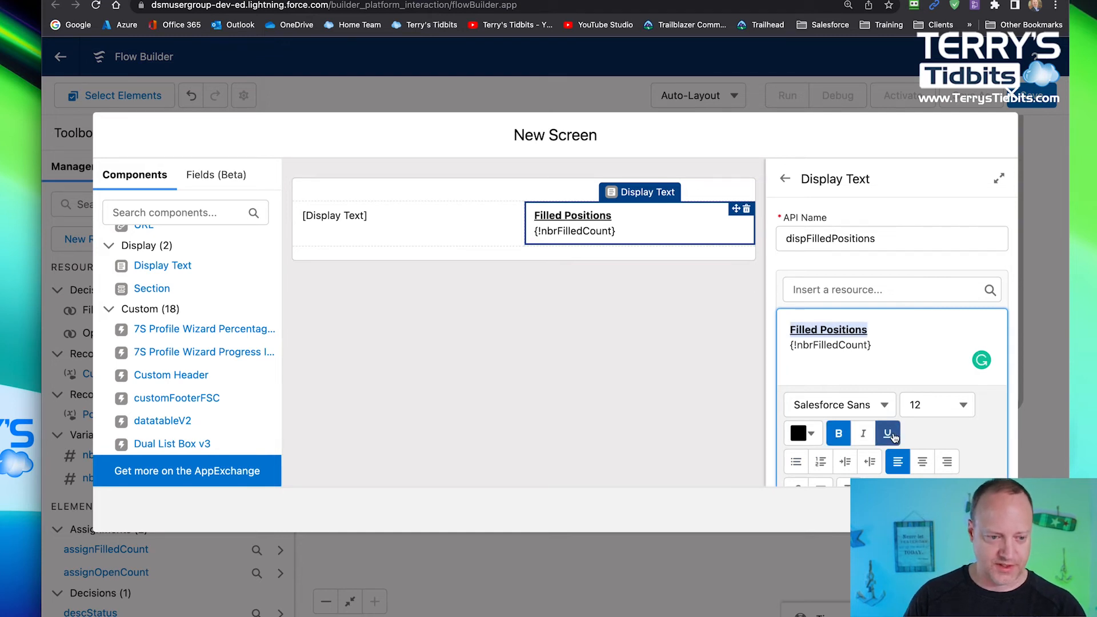
Center the heading and variable lines of the dispFilledPositions text
{"action": "left_click", "coordinate": [874, 345]}
{"action": "left_click_drag", "start_coordinate": [875, 346], "coordinate": [779, 319]}
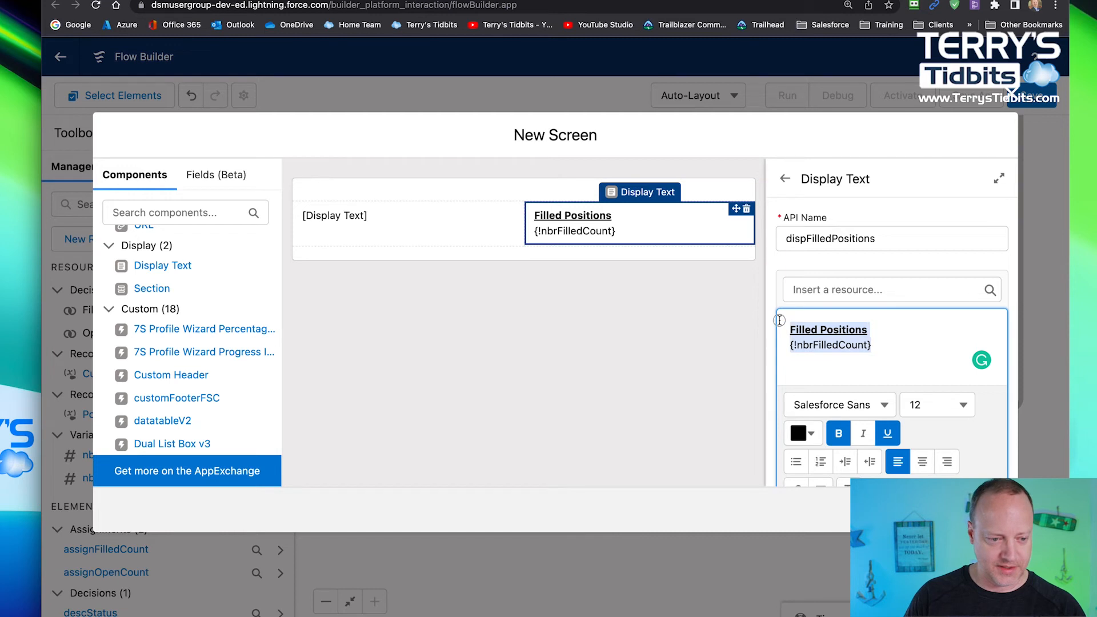
{"action": "left_click", "coordinate": [922, 461]}
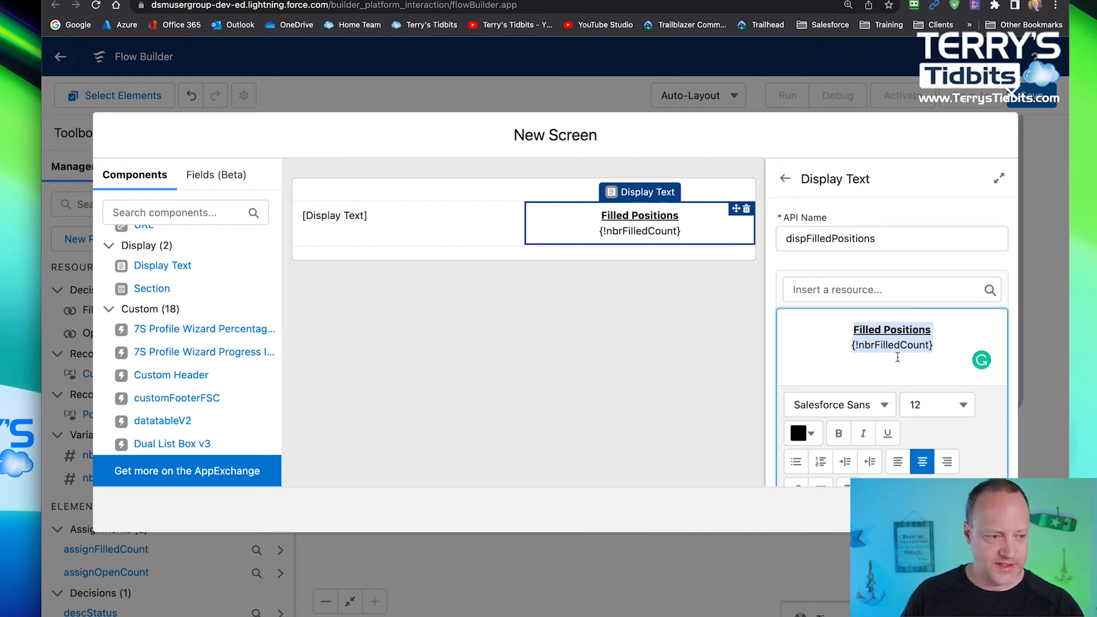
Set the font size of the nbrFilledCount variable line in dispFilledPositions to 36
{"action": "left_click_drag", "start_coordinate": [939, 346], "coordinate": [845, 347]}
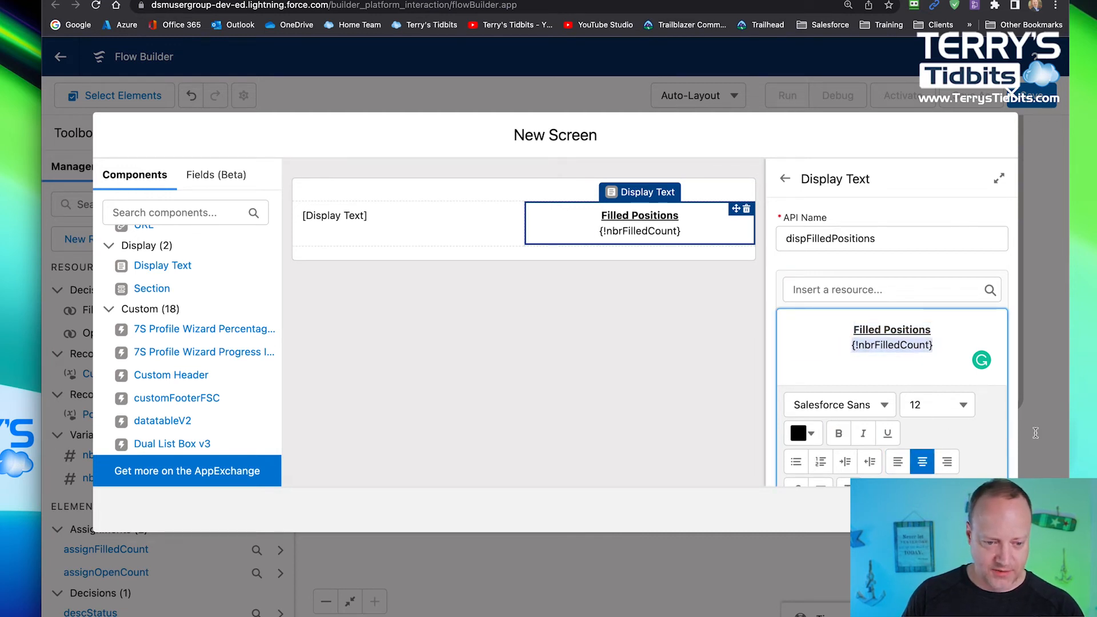
{"action": "left_click", "coordinate": [960, 406]}
{"action": "scroll", "coordinate": [894, 353], "scroll_direction": "down", "scroll_amount": 3}
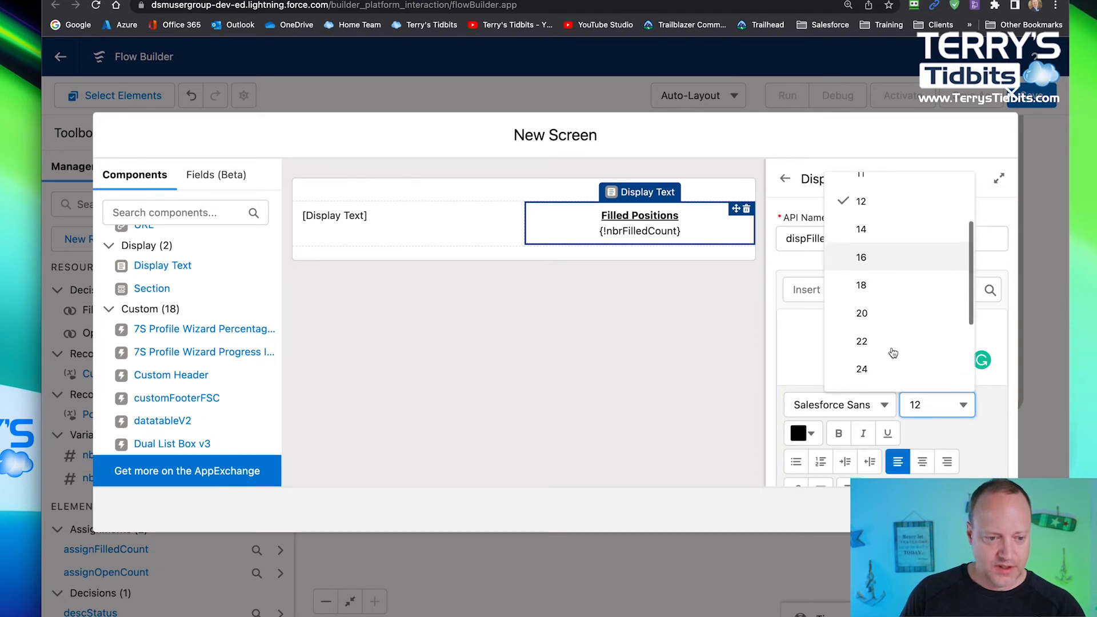
{"action": "scroll", "coordinate": [893, 352], "scroll_direction": "down", "scroll_amount": 3}
{"action": "left_click", "coordinate": [889, 315]}
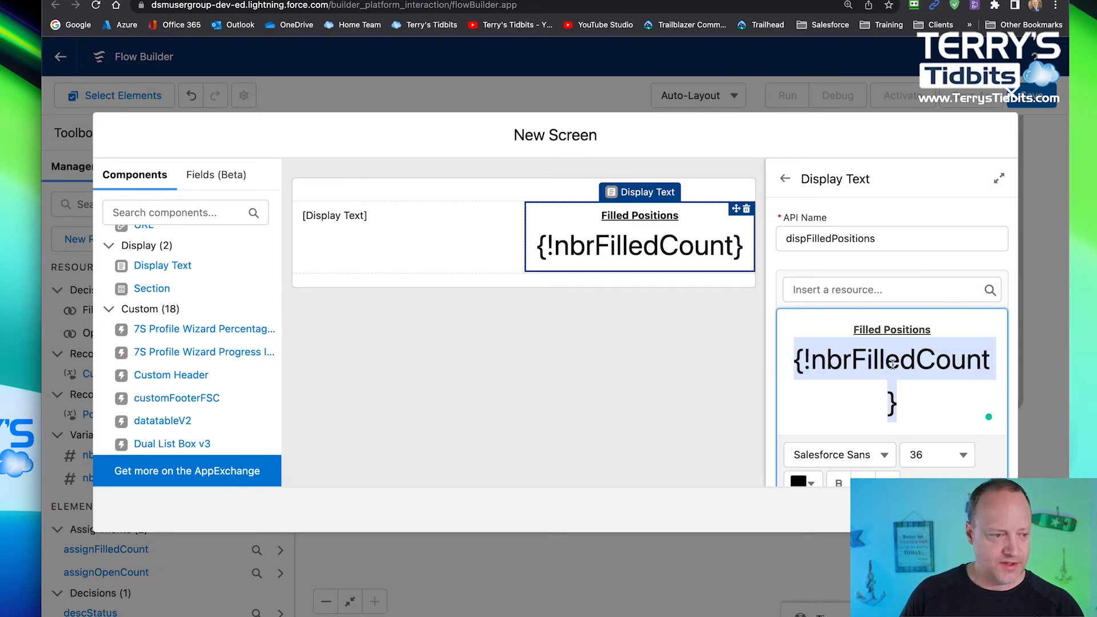
Give the empty Display Text component beside dispFilledPositions the API name dispOpenCount
{"action": "left_click", "coordinate": [367, 222]}
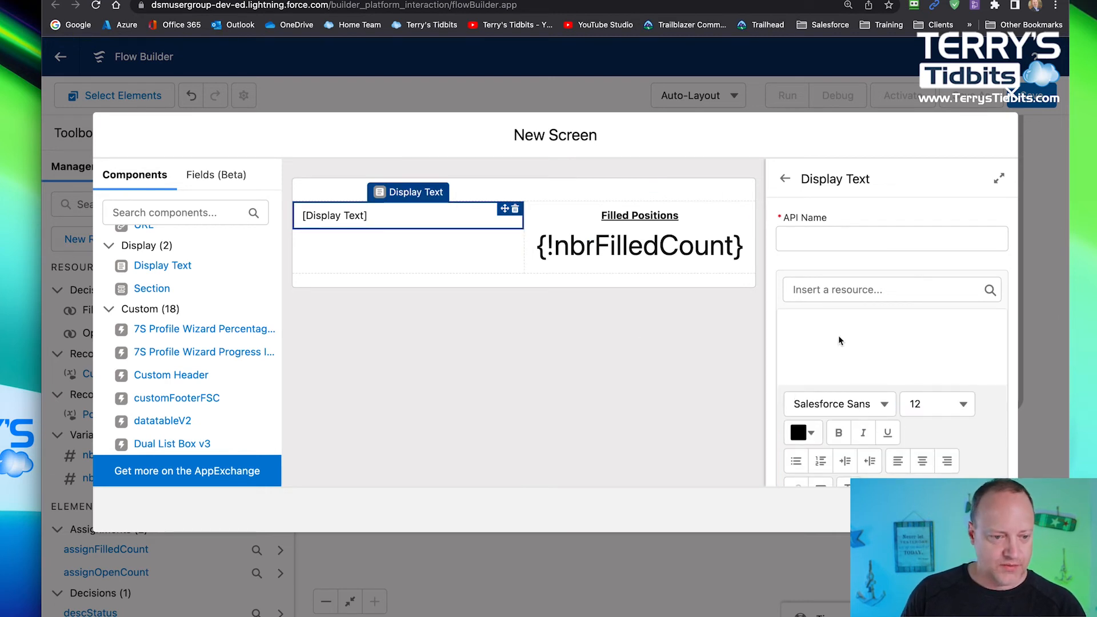
{"action": "left_click", "coordinate": [795, 238]}
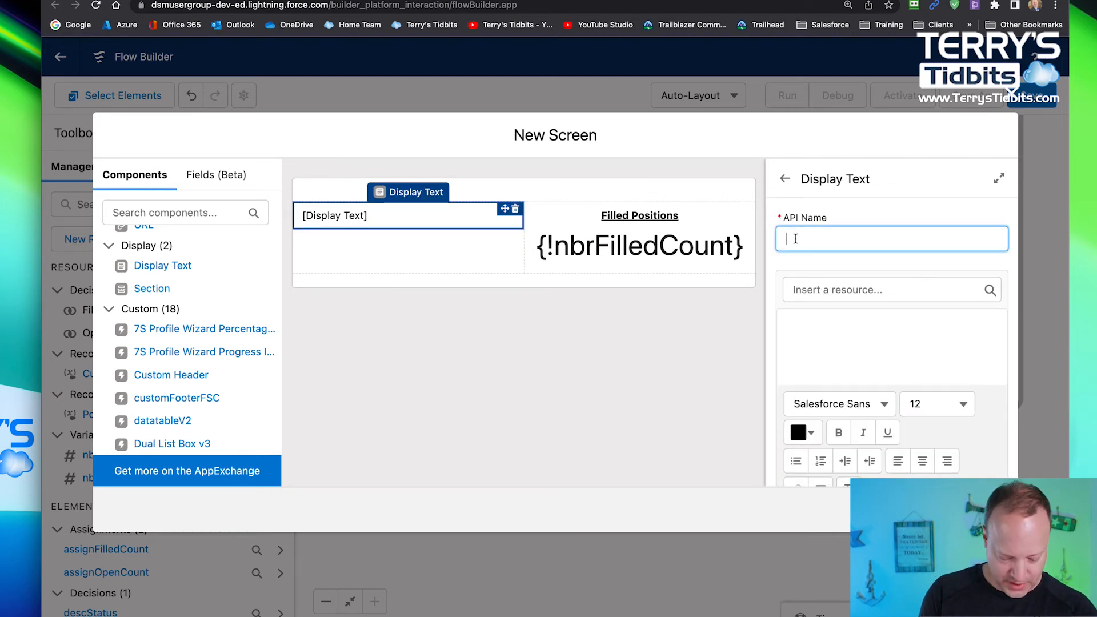
{"action": "type", "text": "d"}
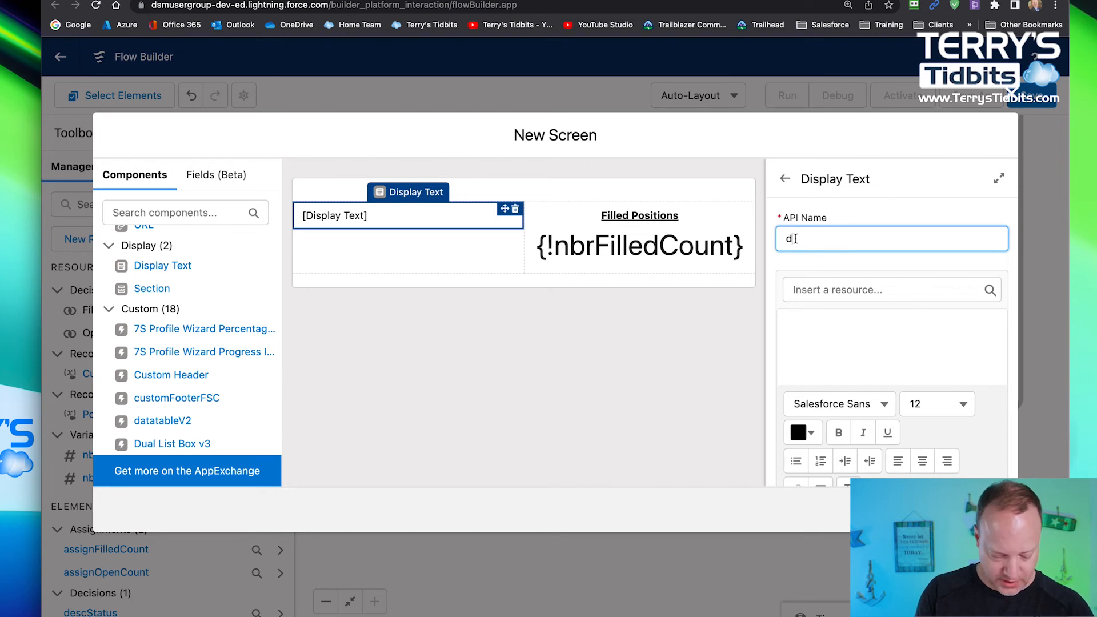
{"action": "type", "text": "ispOpen"}
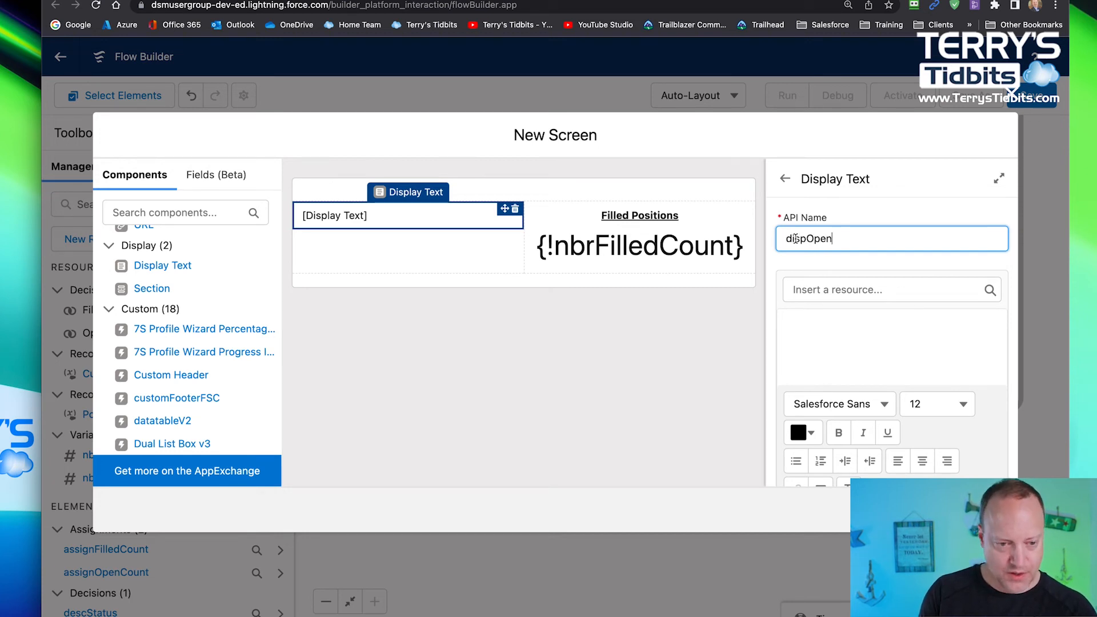
{"action": "type", "text": "Count"}
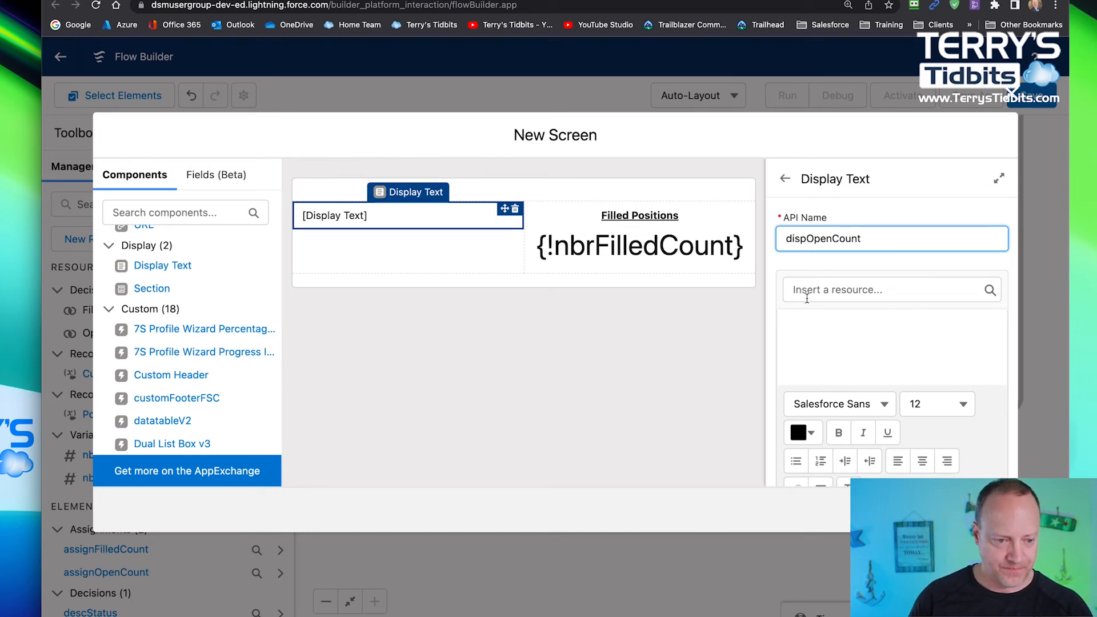
Insert the nbrOpenPostitions variable into the dispOpenCount text
{"action": "left_click", "coordinate": [813, 281]}
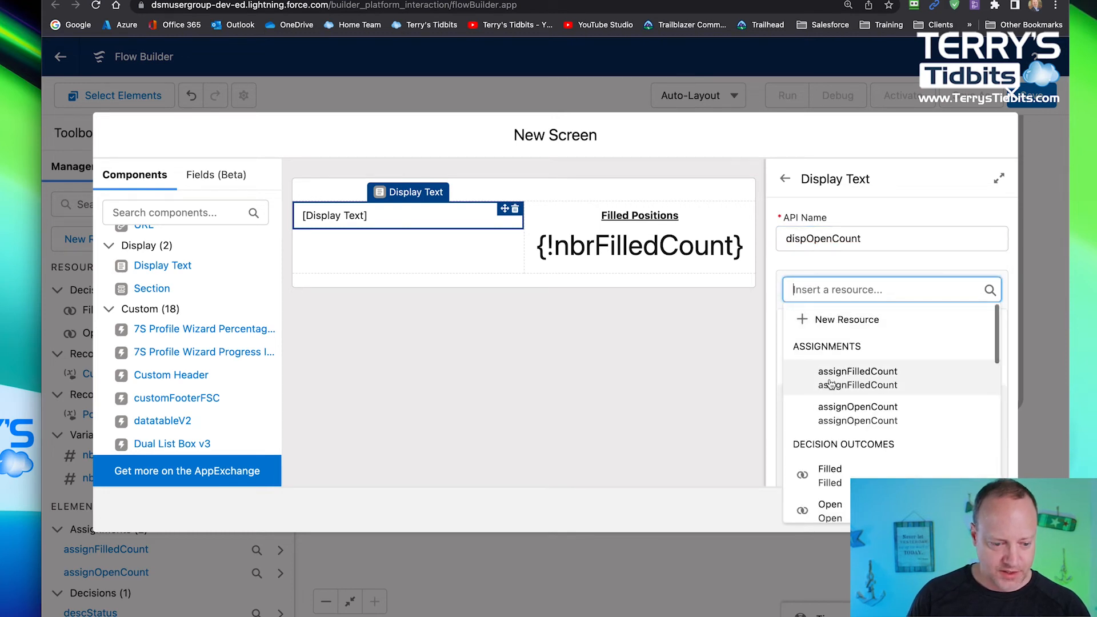
{"action": "type", "text": "nbr"}
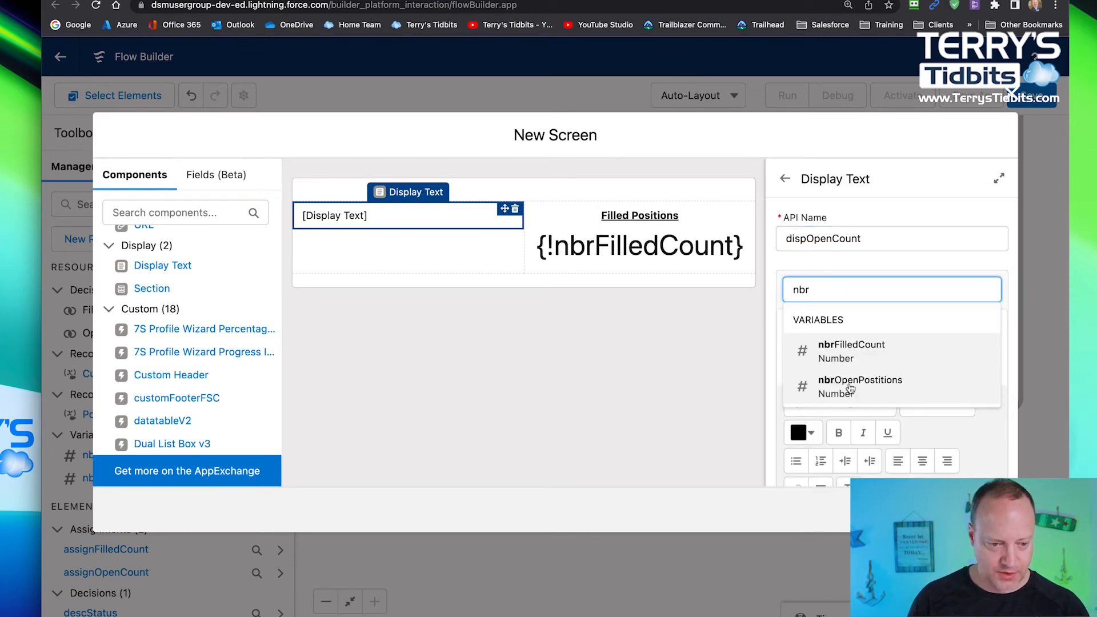
{"action": "left_click", "coordinate": [852, 359]}
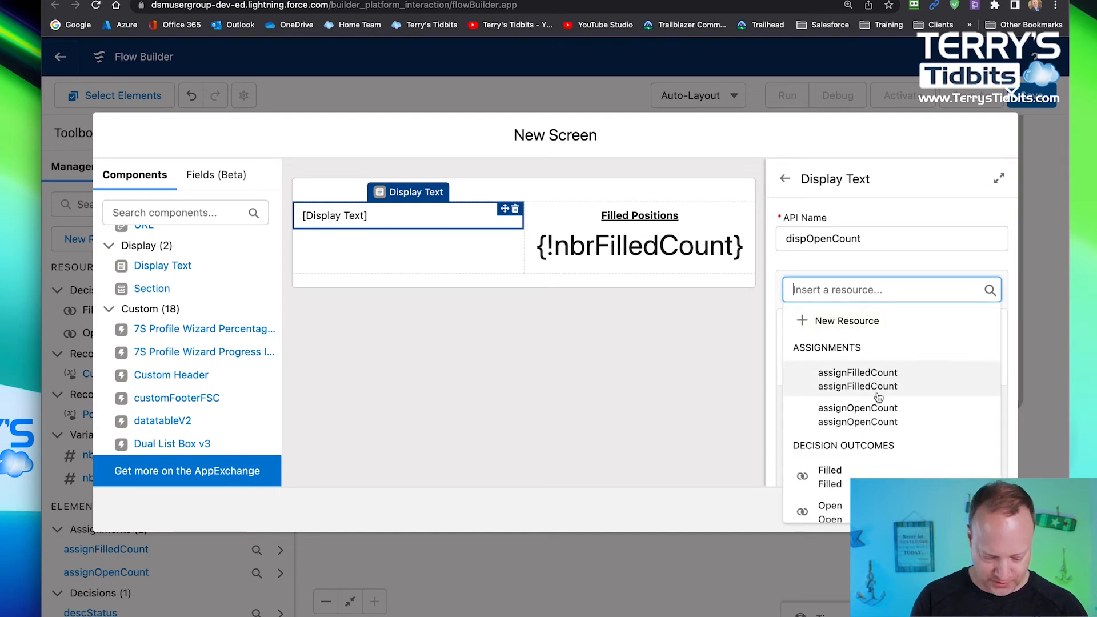
{"action": "type", "text": "nbr"}
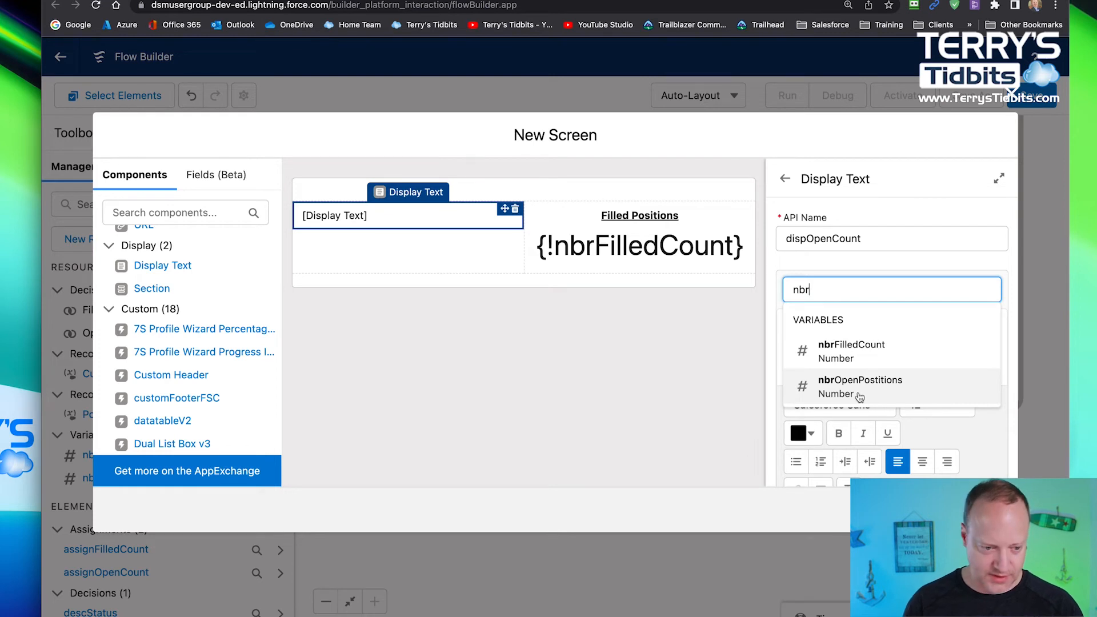
{"action": "left_click", "coordinate": [878, 389]}
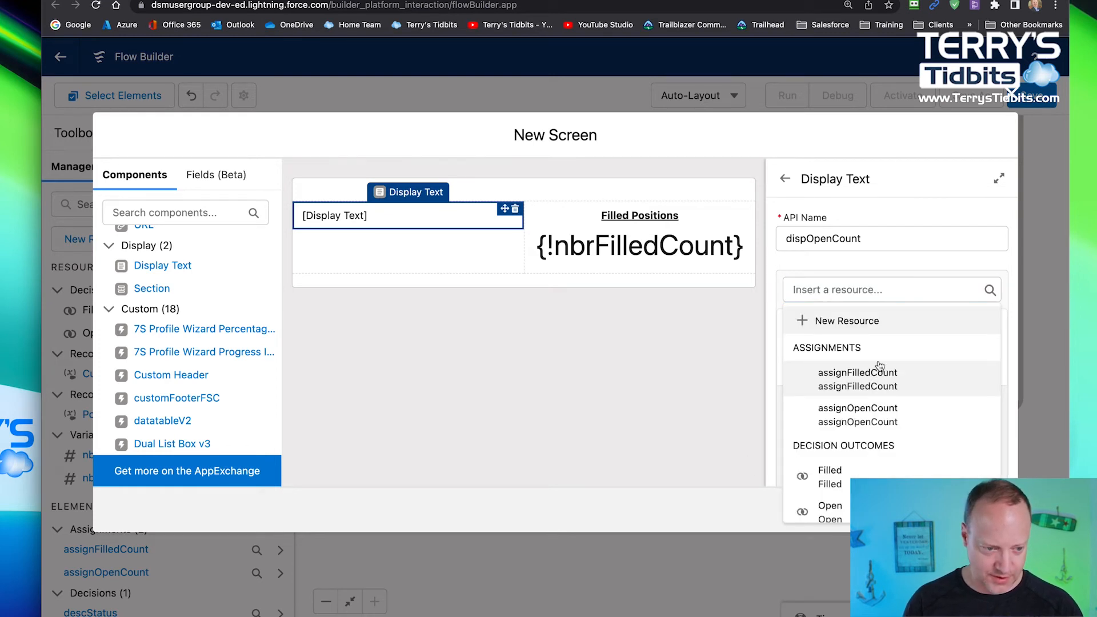
{"action": "left_click", "coordinate": [852, 289]}
{"action": "type", "text": "nbr"}
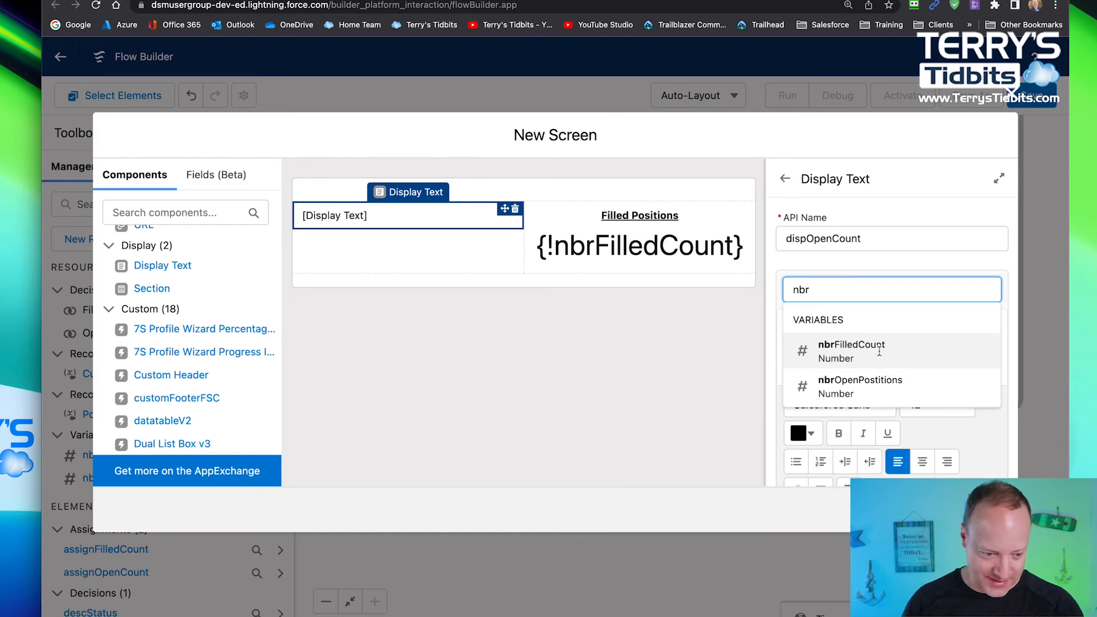
{"action": "left_click", "coordinate": [860, 387]}
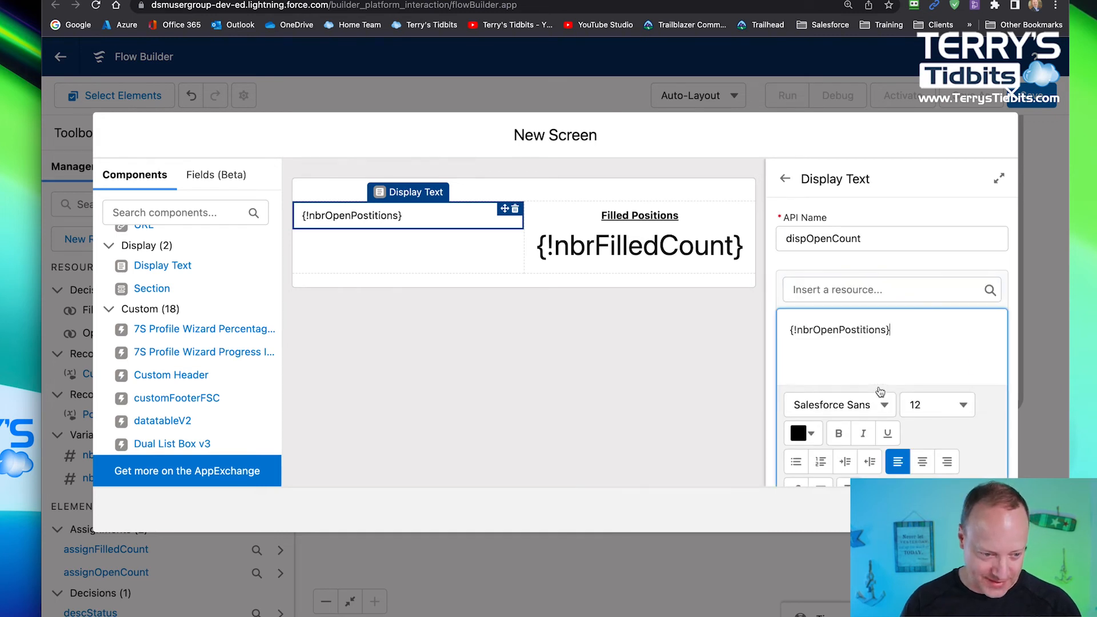
Add the line "Open Positions" above the variable in the dispOpenCount text
{"action": "left_click", "coordinate": [790, 330]}
{"action": "key", "text": "Return"}
{"action": "key", "text": "Up"}
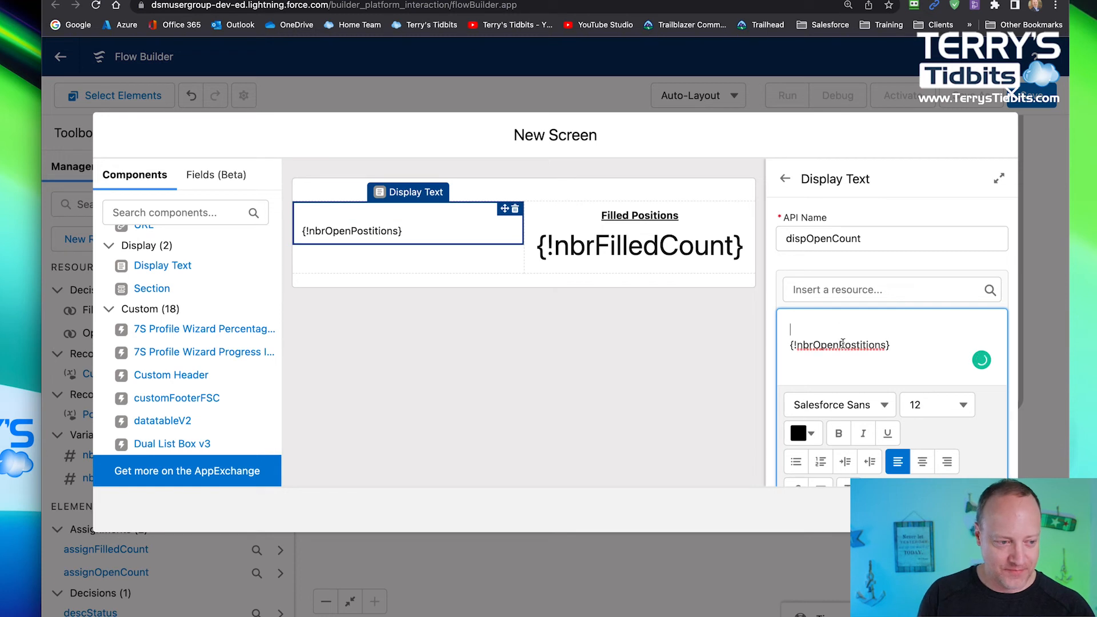
{"action": "type", "text": "Open"}
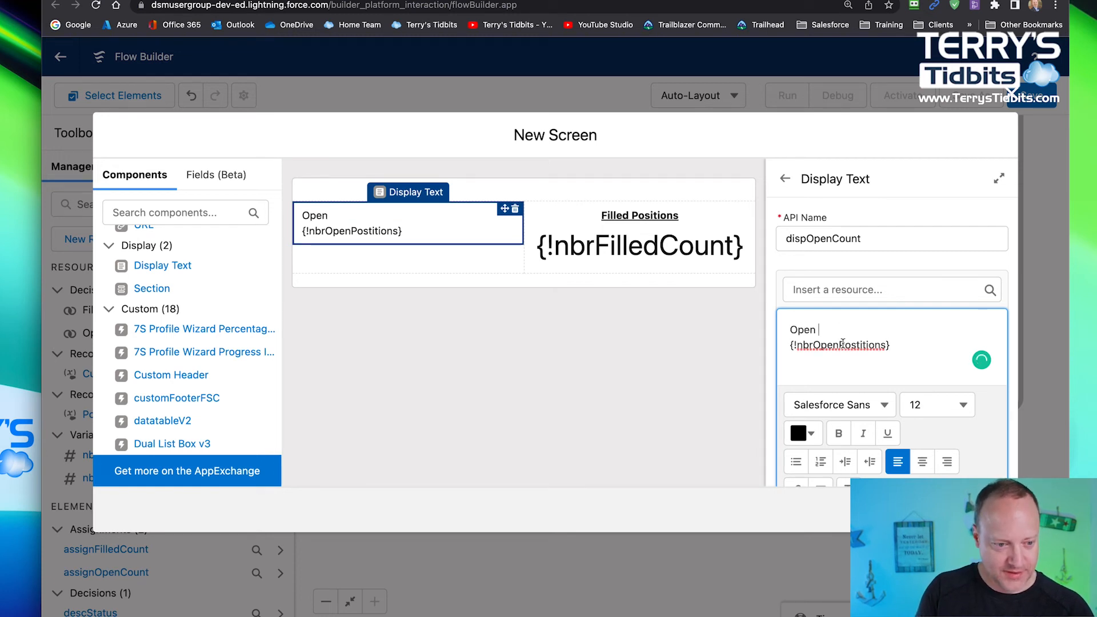
{"action": "type", "text": " Po"}
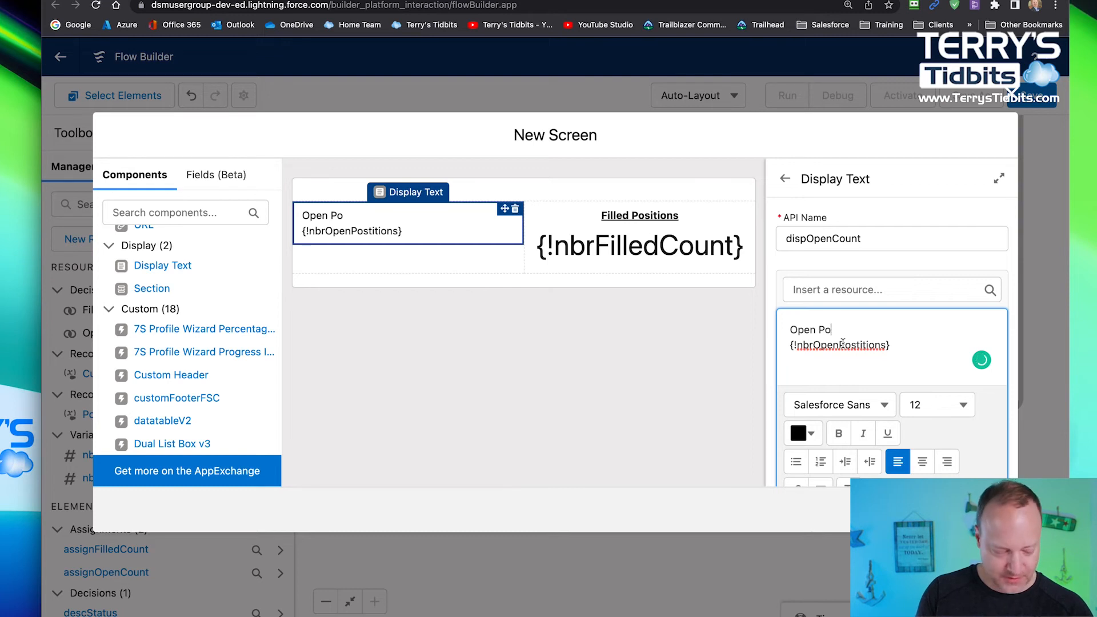
{"action": "type", "text": "sitions"}
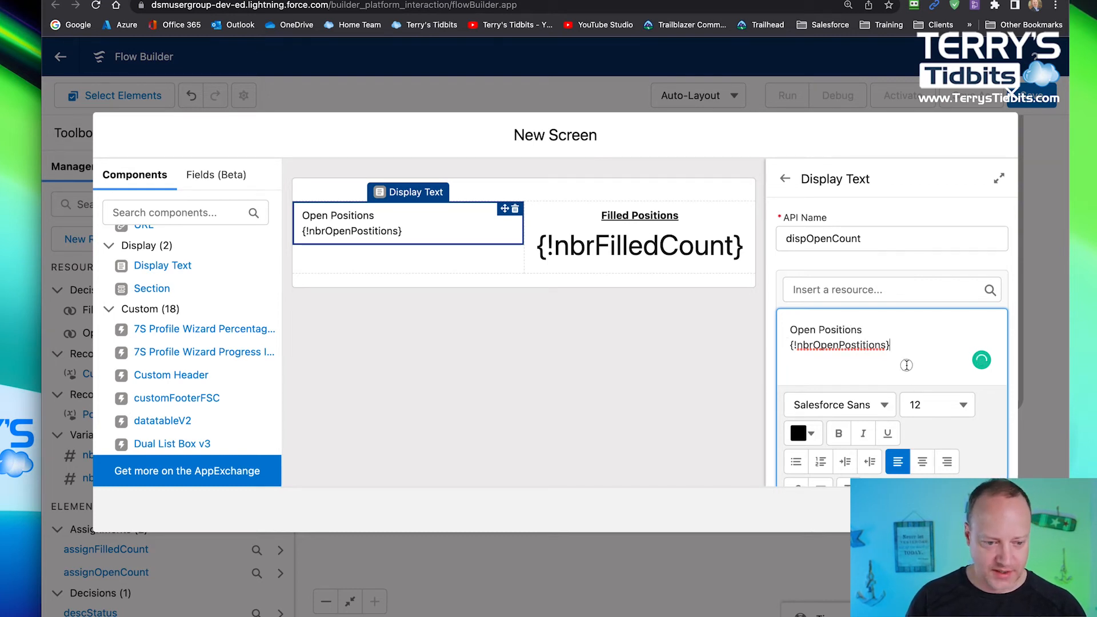
Center both lines of the dispOpenCount text and make the "Open Positions" heading bold and underlined
{"action": "left_click_drag", "start_coordinate": [907, 365], "coordinate": [742, 308]}
{"action": "left_click", "coordinate": [921, 461]}
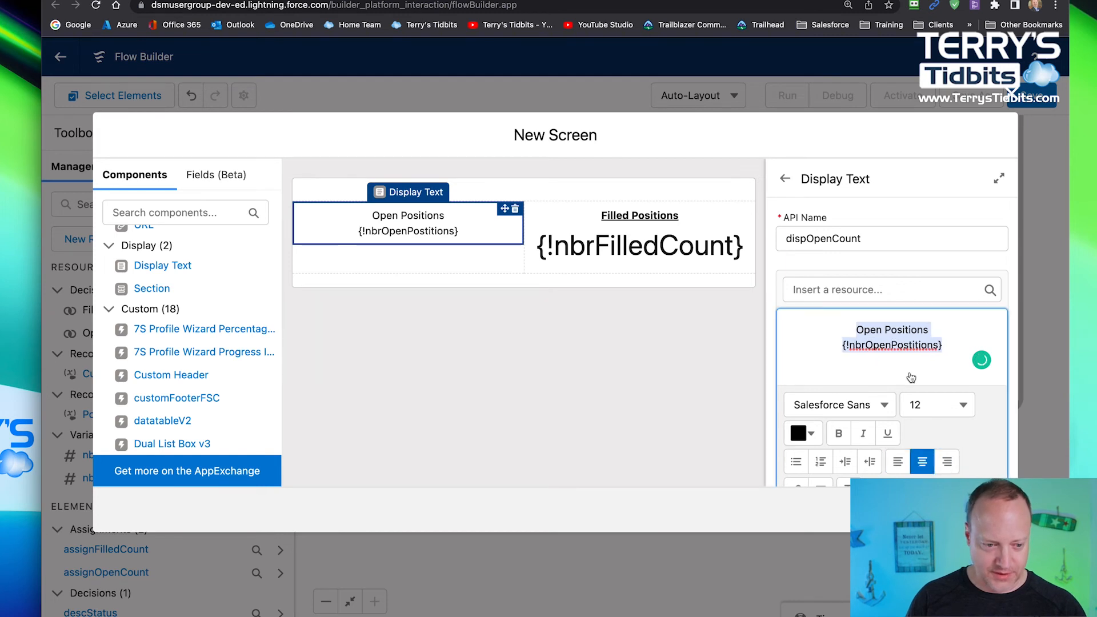
{"action": "left_click", "coordinate": [888, 348]}
{"action": "left_click_drag", "start_coordinate": [915, 328], "coordinate": [853, 329]}
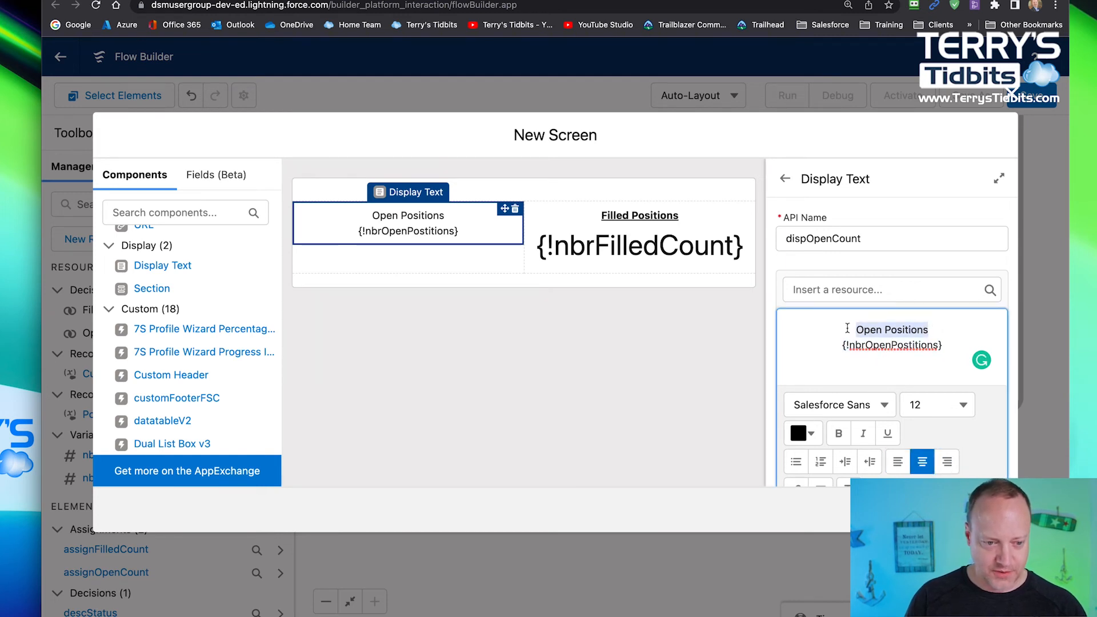
{"action": "key", "text": "super+b"}
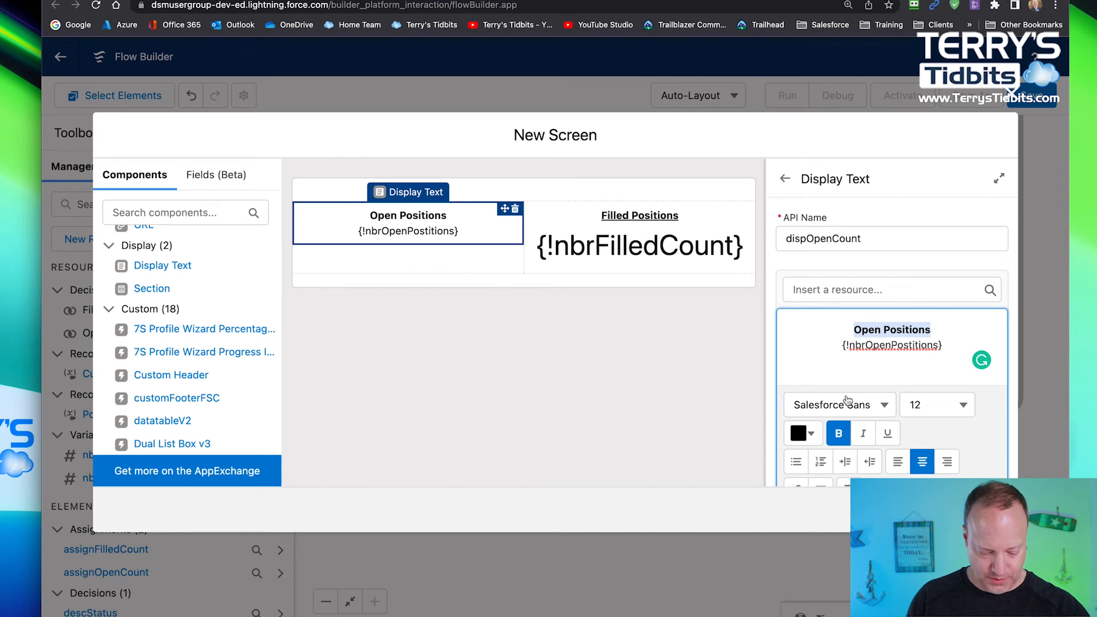
{"action": "key", "text": "super+u"}
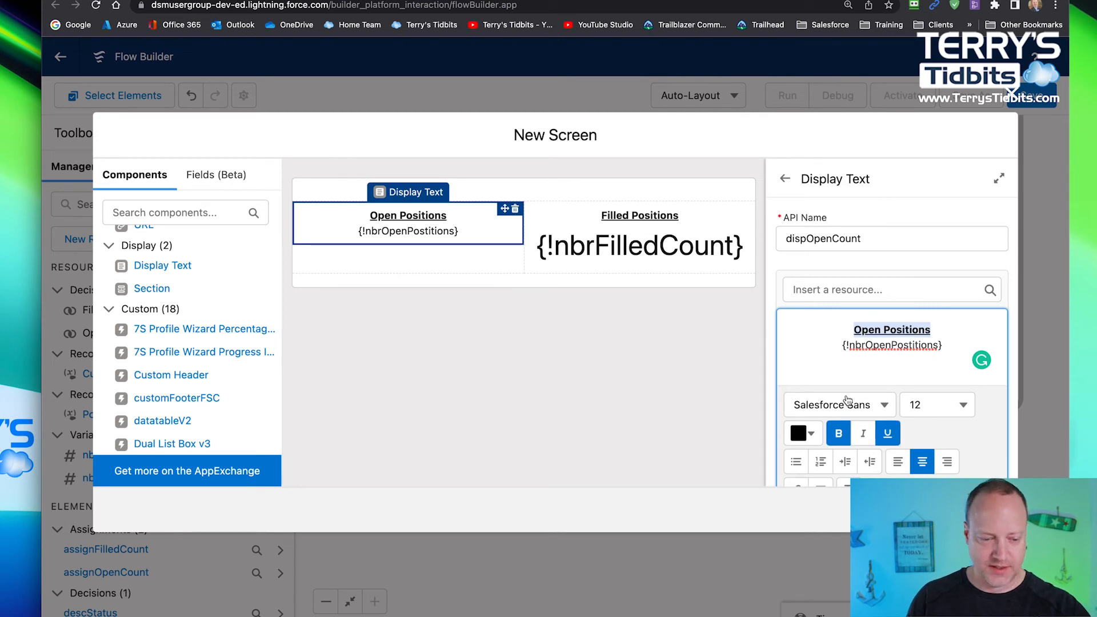
Set the nbrOpenPostitions variable line to font size 36 and finish the new screen
{"action": "left_click_drag", "start_coordinate": [951, 346], "coordinate": [840, 346]}
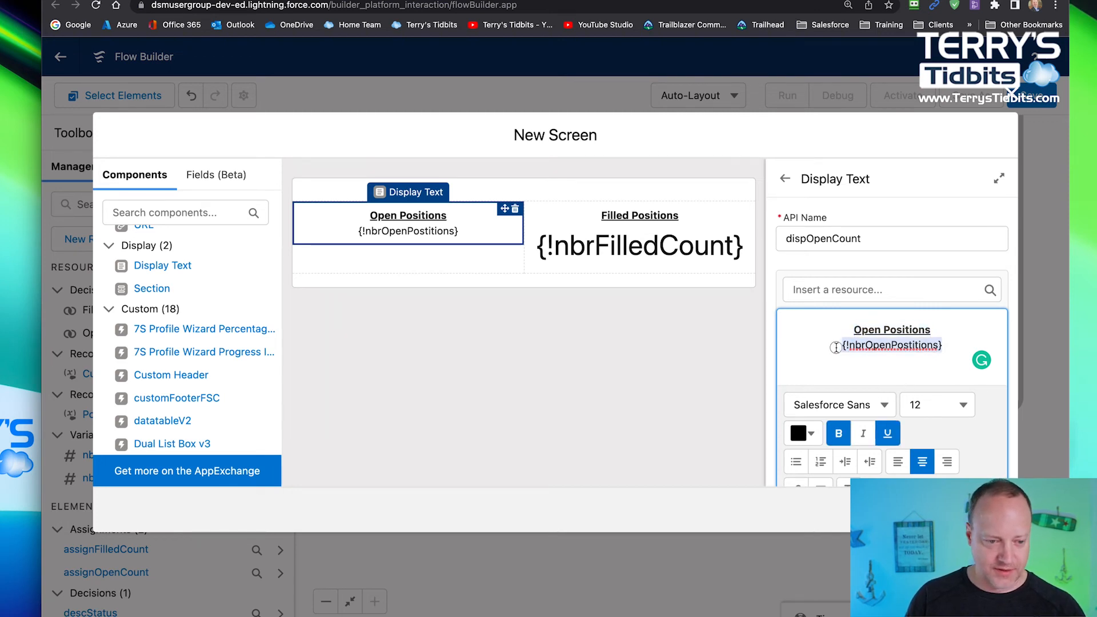
{"action": "left_click", "coordinate": [959, 407]}
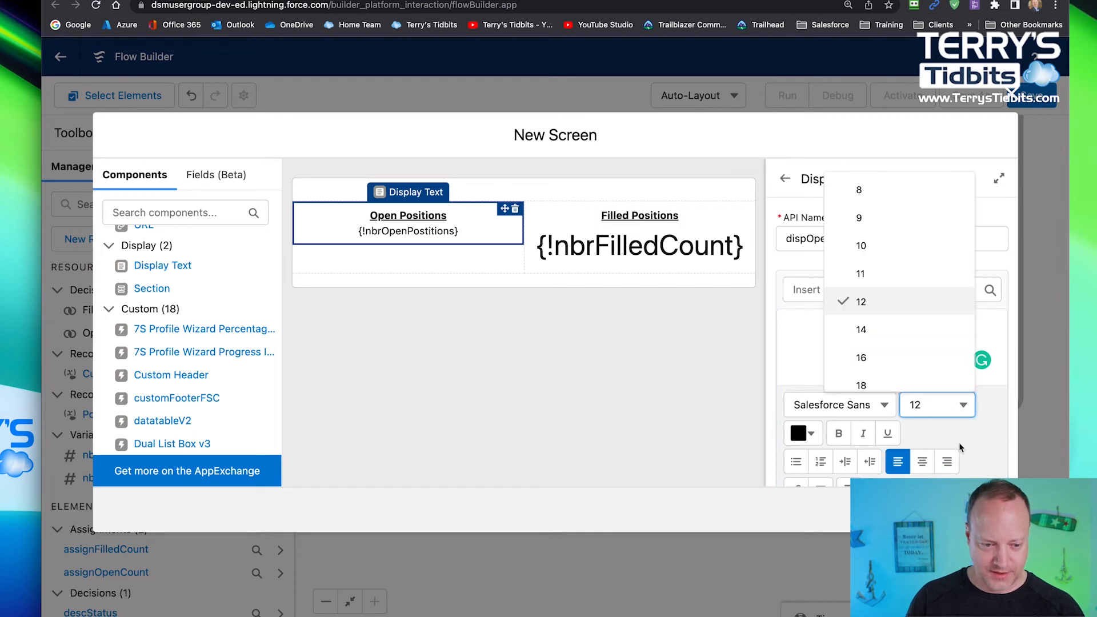
{"action": "scroll", "coordinate": [900, 378], "scroll_direction": "down", "scroll_amount": 3}
{"action": "scroll", "coordinate": [901, 378], "scroll_direction": "down", "scroll_amount": 5}
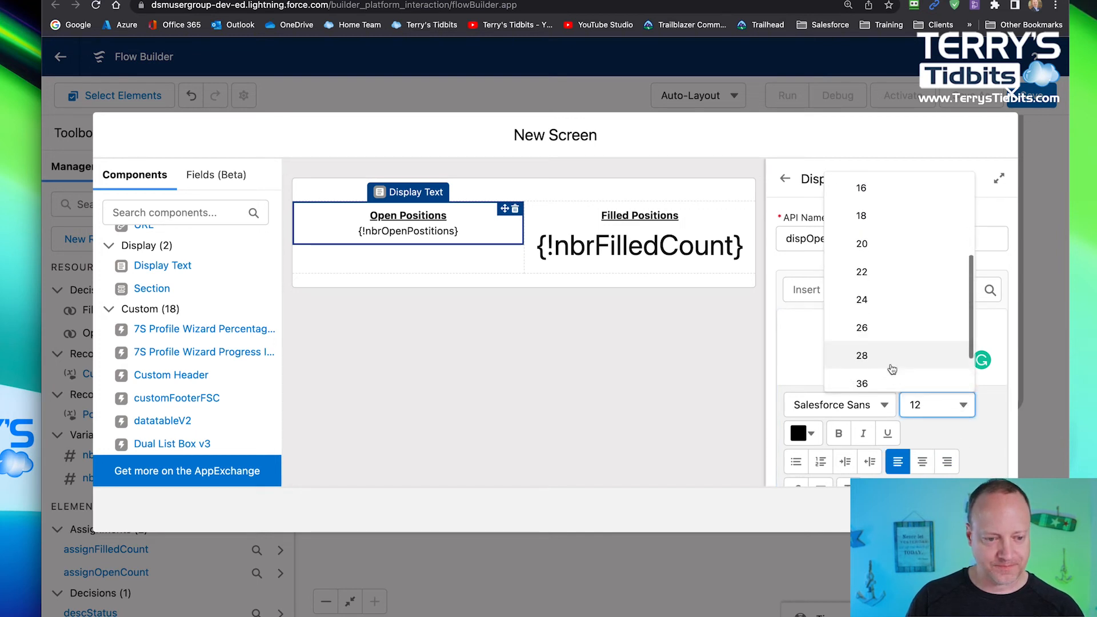
{"action": "left_click", "coordinate": [874, 318]}
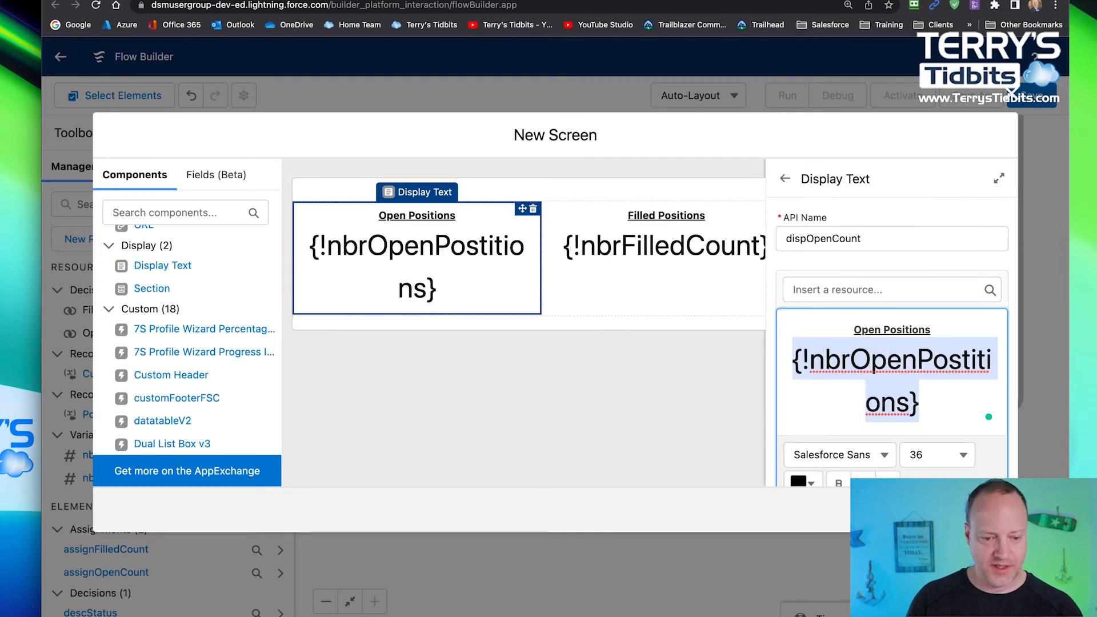
{"action": "left_click", "coordinate": [991, 509]}
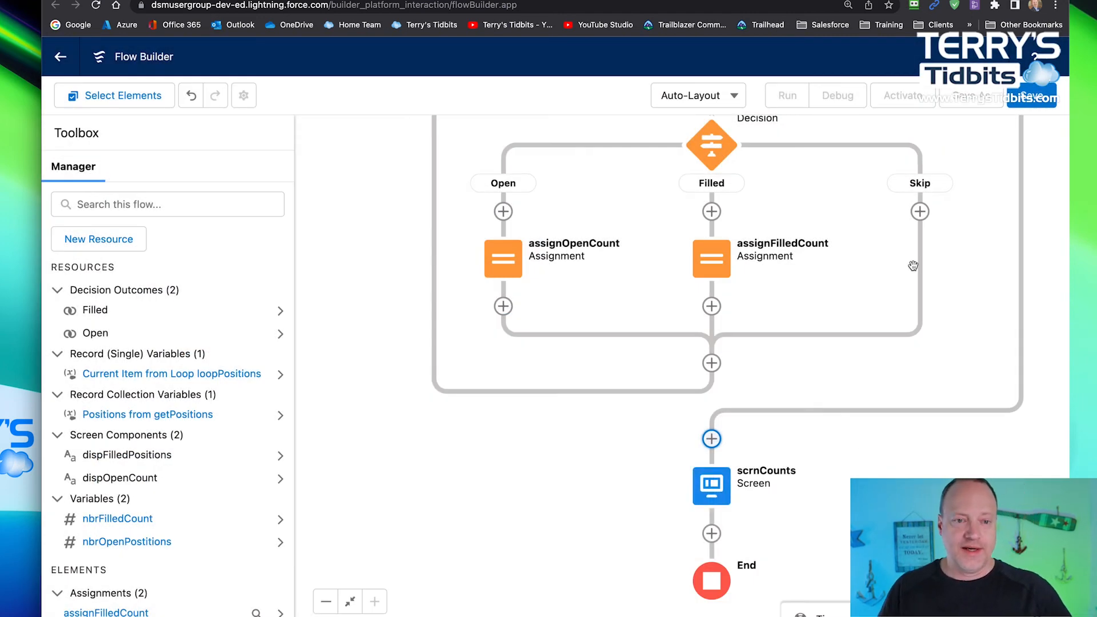
Save the flow with the label "Position | SF | Display Position Status Counts"
{"action": "left_click", "coordinate": [1023, 104]}
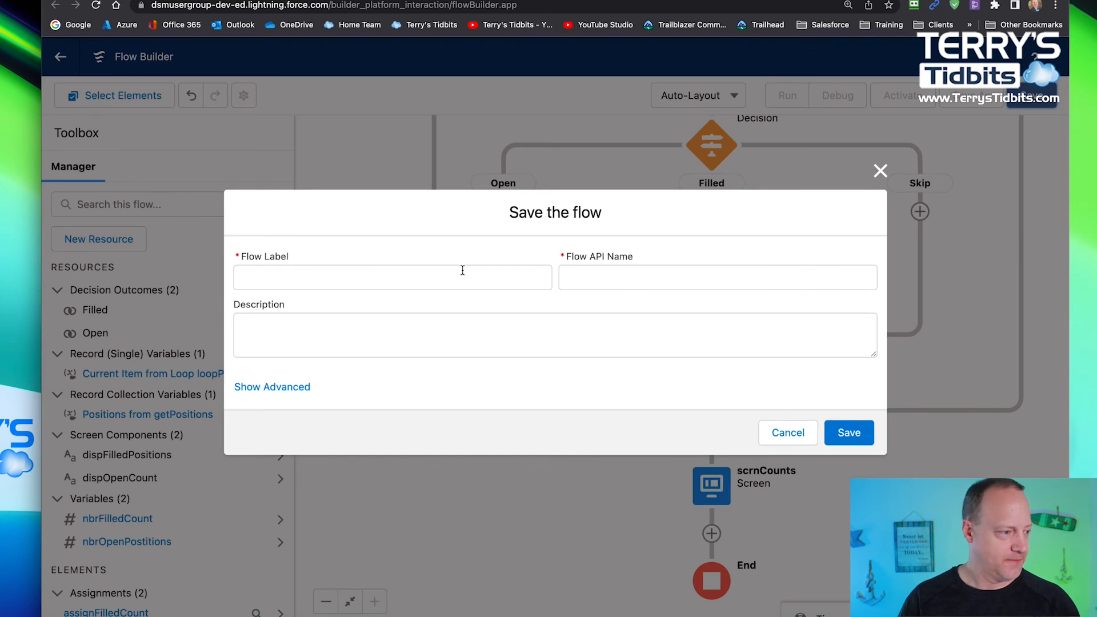
{"action": "left_click", "coordinate": [461, 275]}
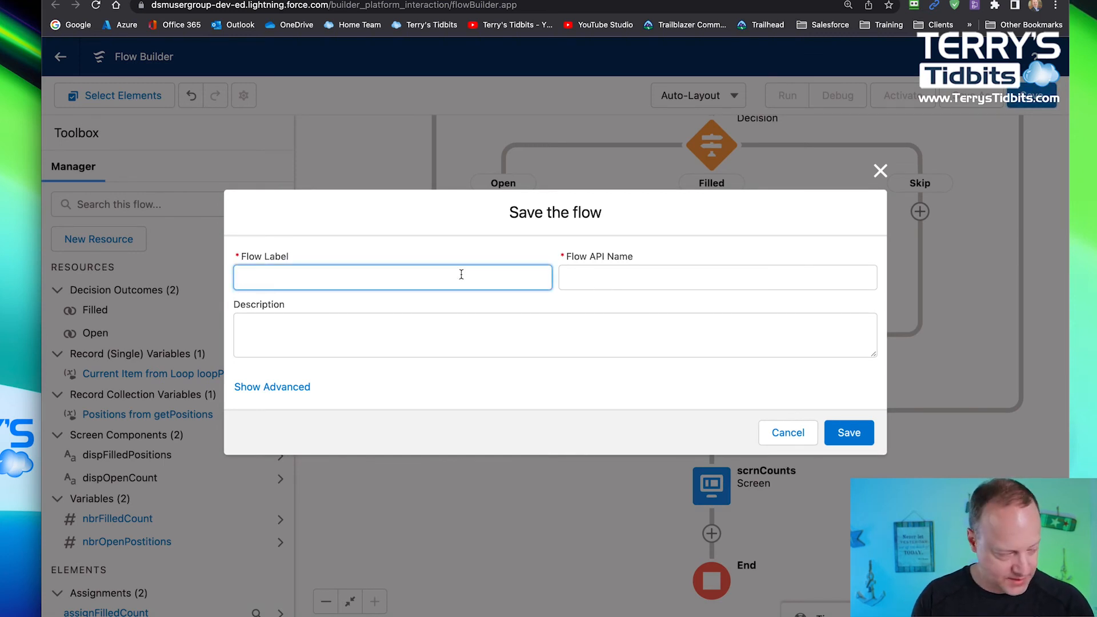
{"action": "type", "text": "Posi"}
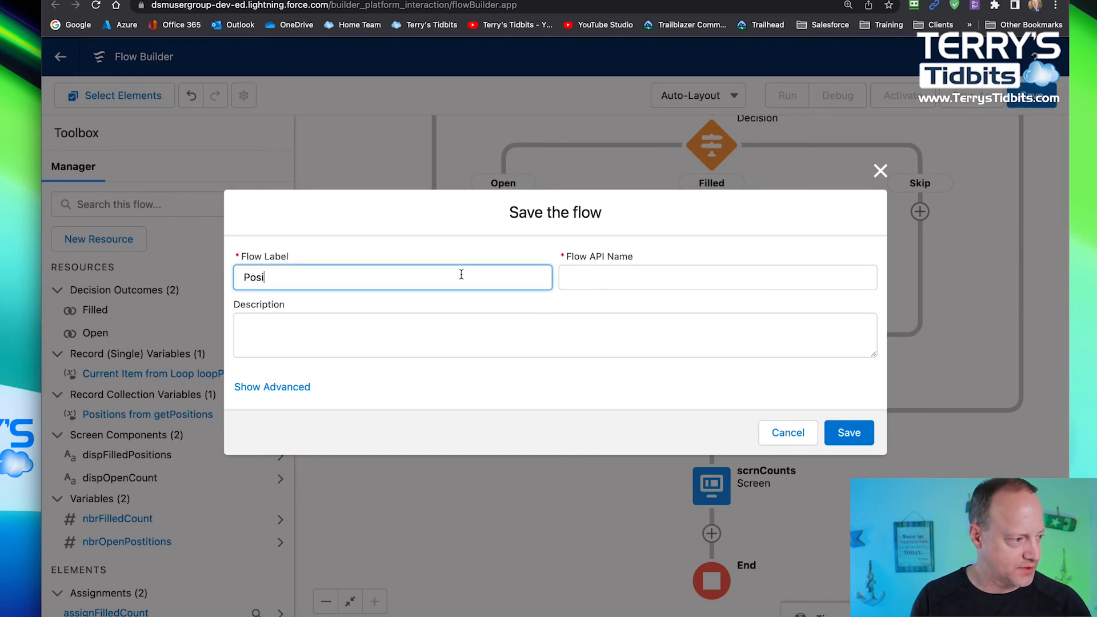
{"action": "type", "text": "tion"}
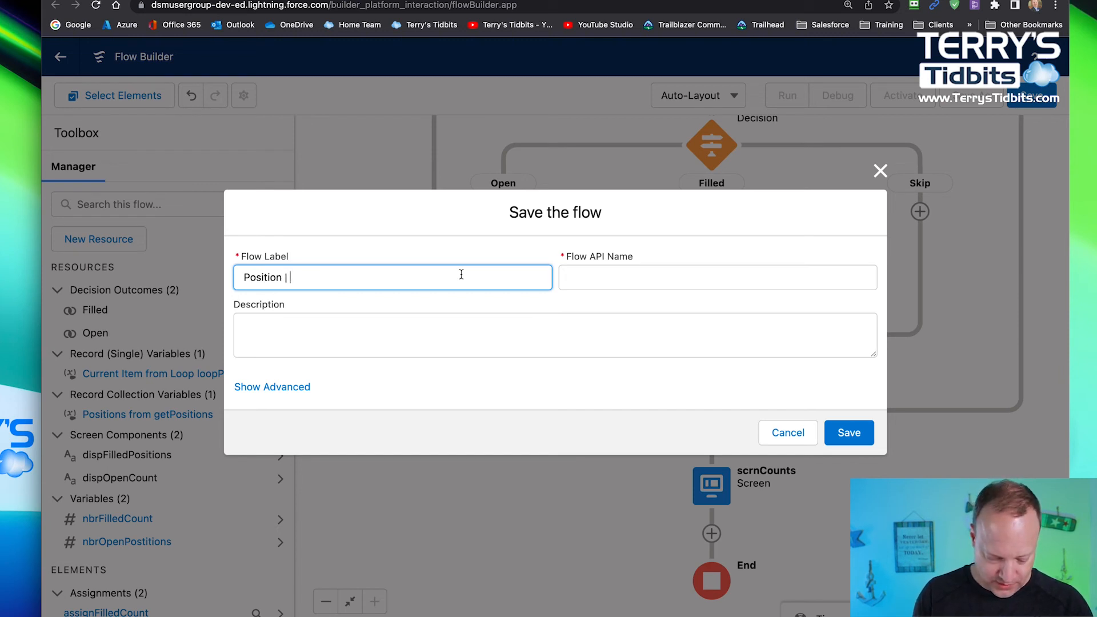
{"action": "type", "text": " | SF"}
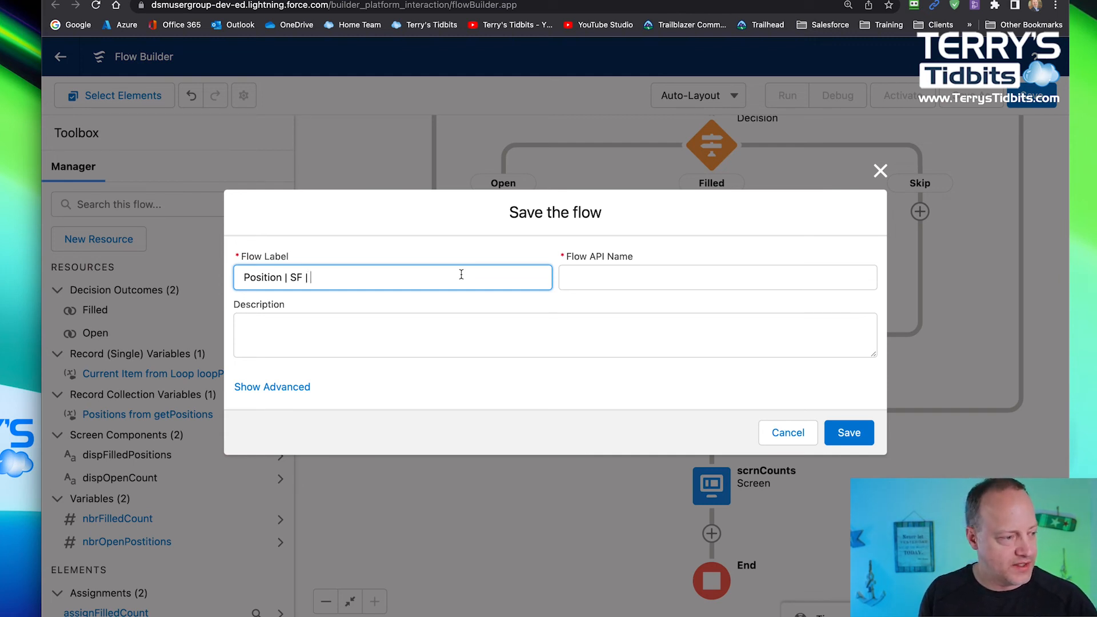
{"action": "type", "text": "| Display"}
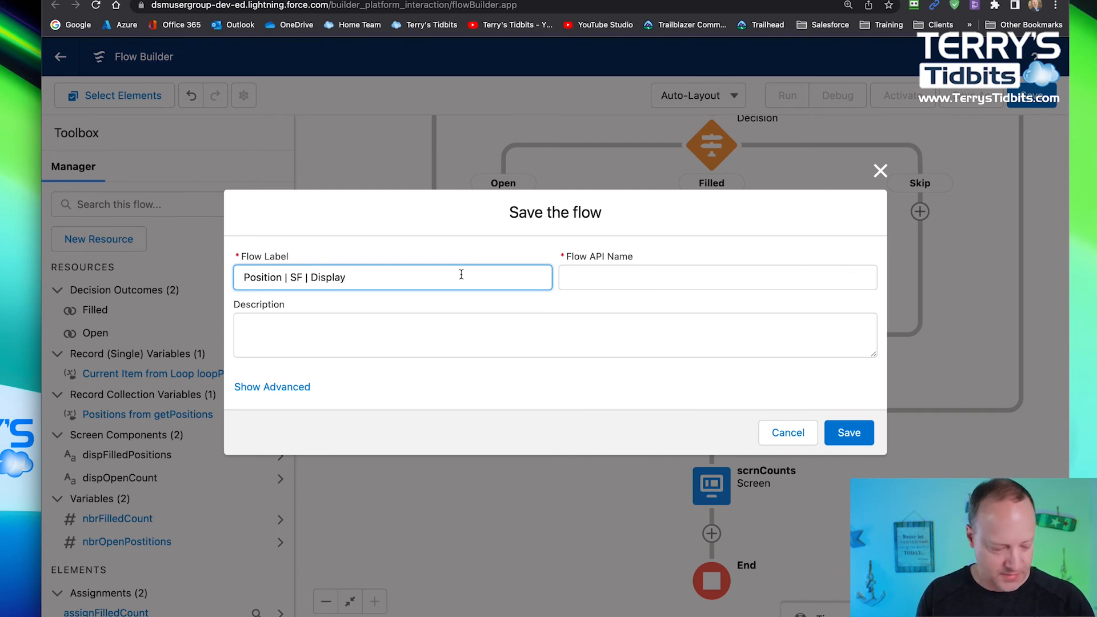
{"action": "type", "text": " P"}
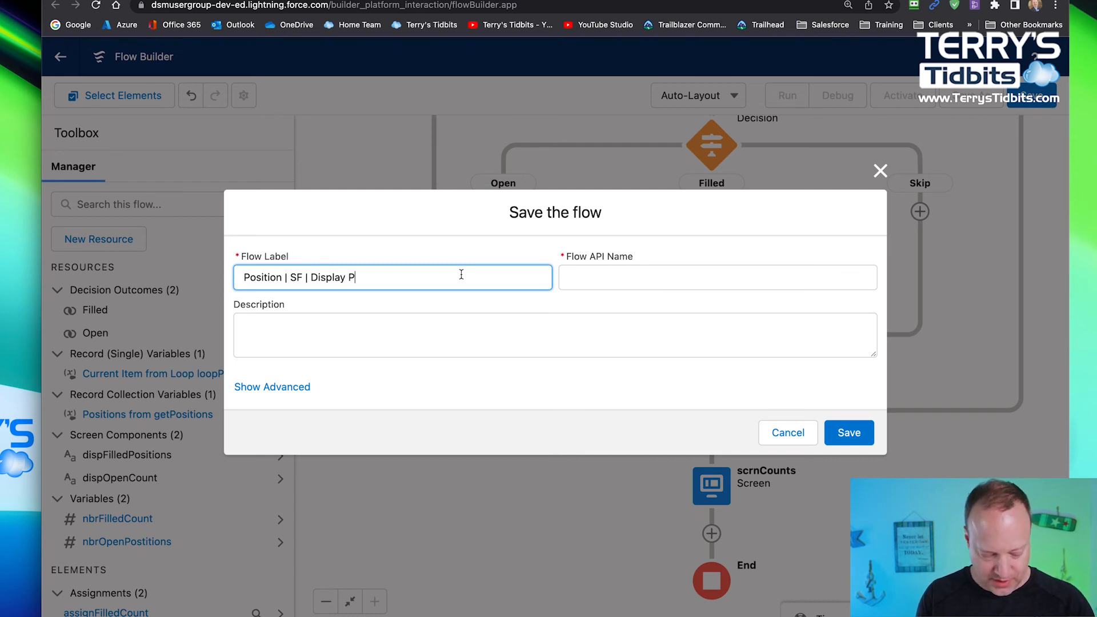
{"action": "type", "text": "osition Status Counts"}
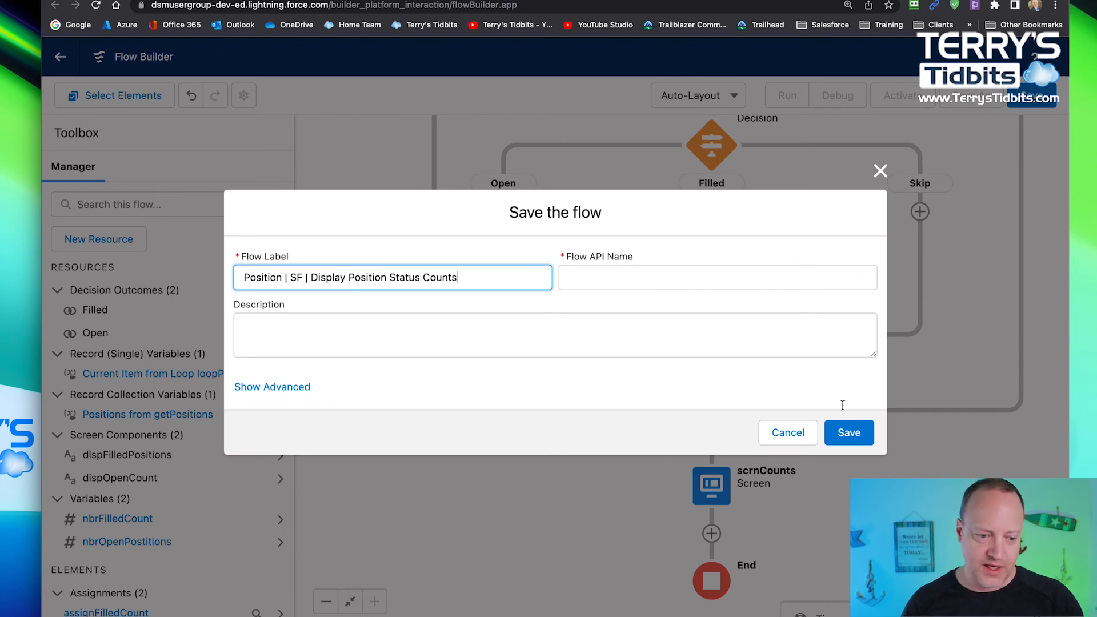
{"action": "left_click", "coordinate": [849, 433]}
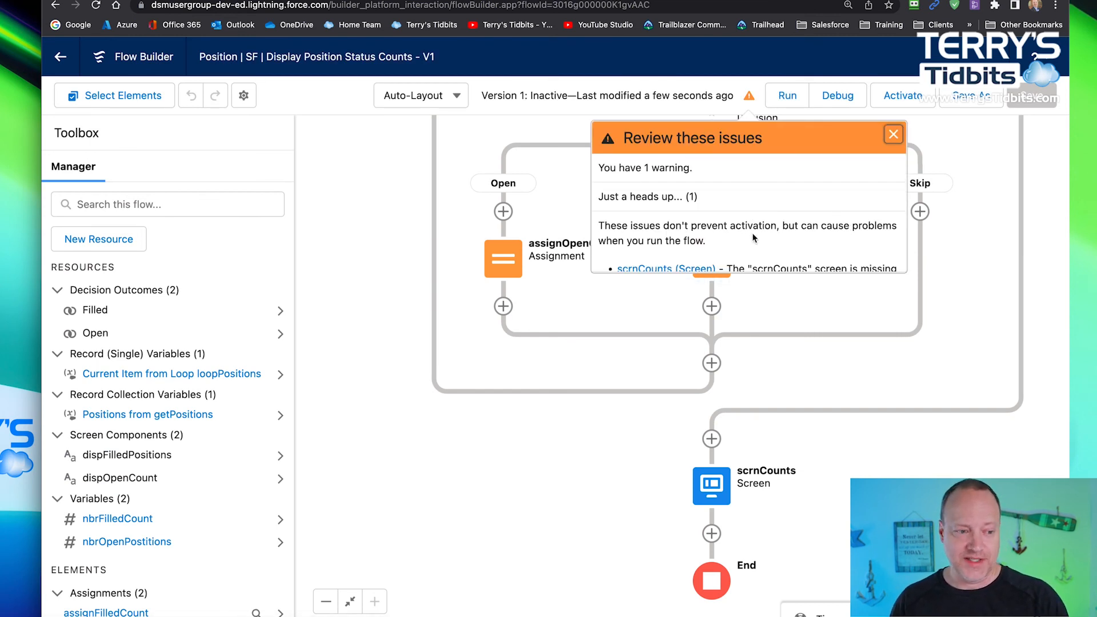
Review and dismiss the flow's saved-version warning, run the flow to check the Open and Filled counts screen, and return to the builder
{"action": "scroll", "coordinate": [752, 232], "scroll_direction": "down", "scroll_amount": 3}
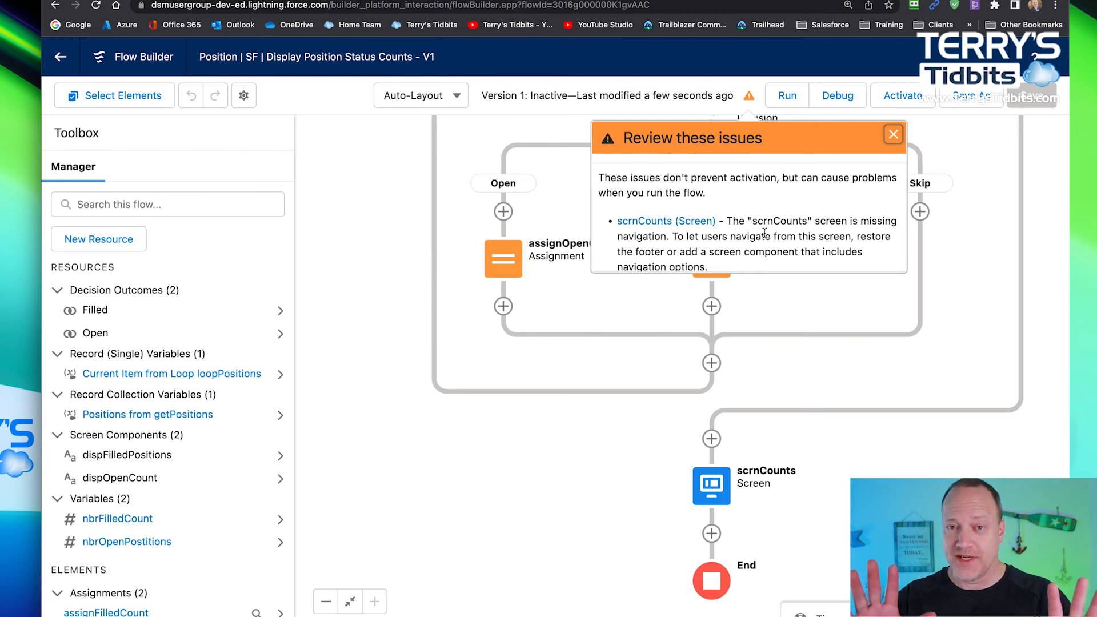
{"action": "left_click", "coordinate": [892, 134]}
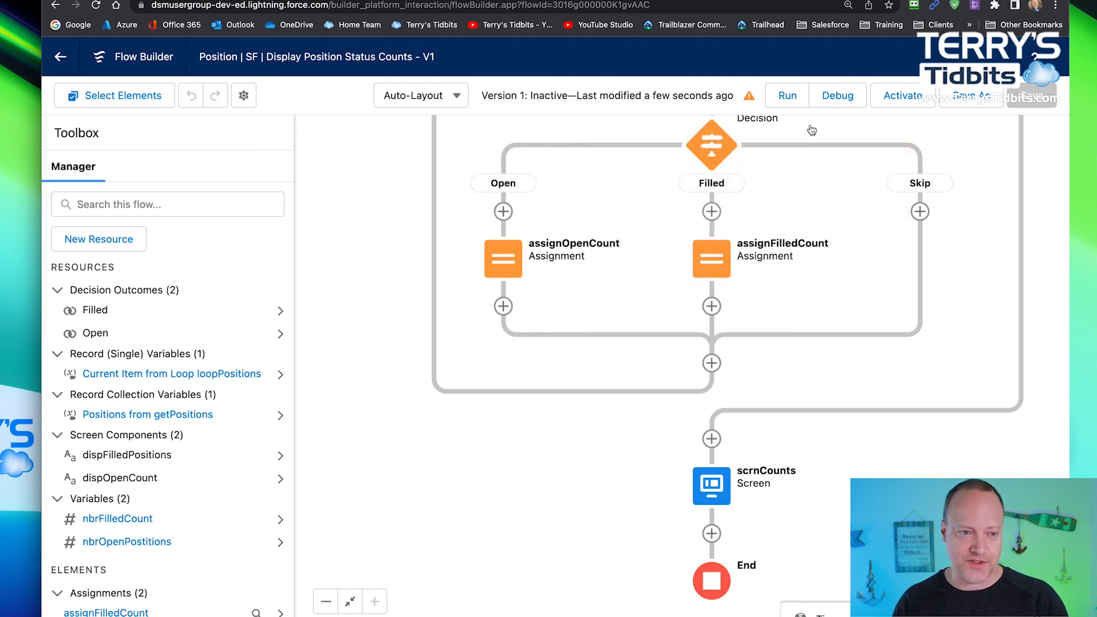
{"action": "left_click", "coordinate": [786, 103]}
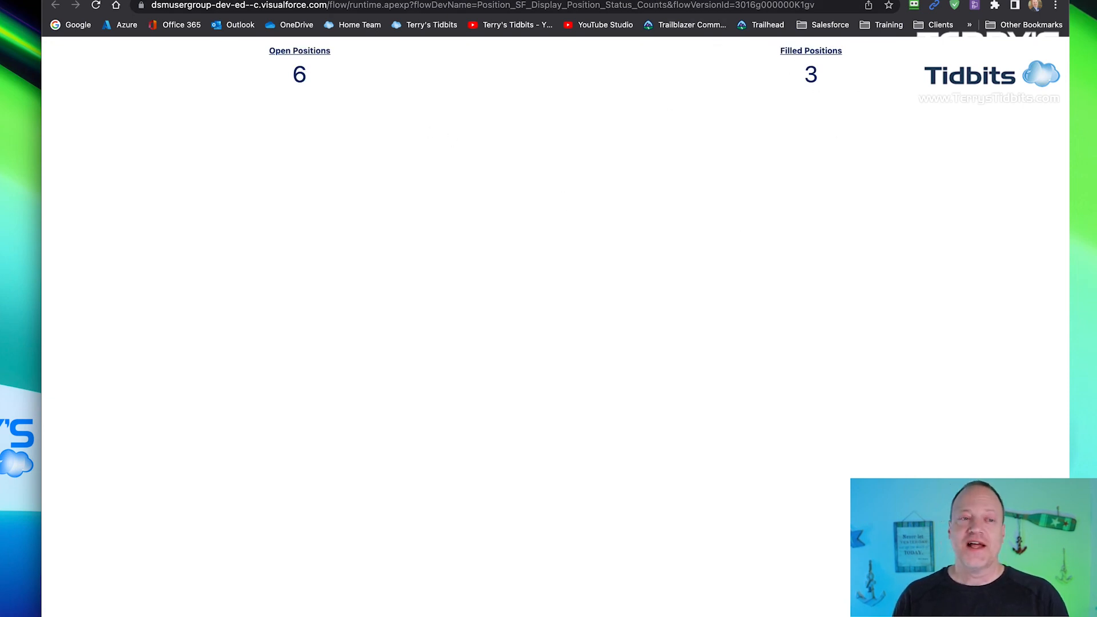
{"action": "key", "text": "super+w"}
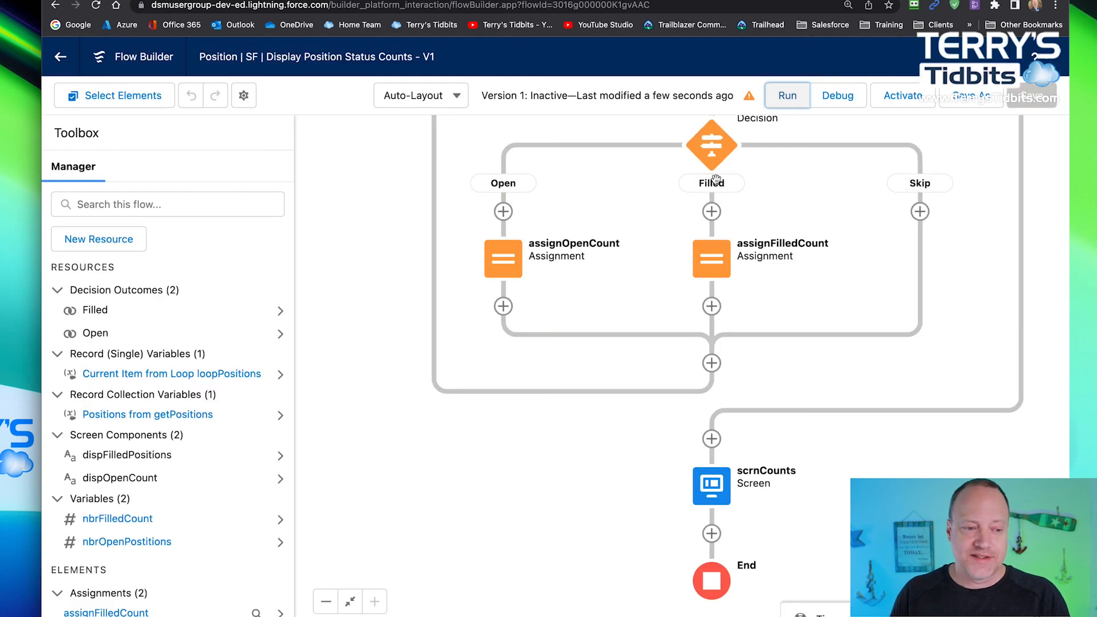
{"action": "left_click_drag", "start_coordinate": [810, 230], "coordinate": [804, 316]}
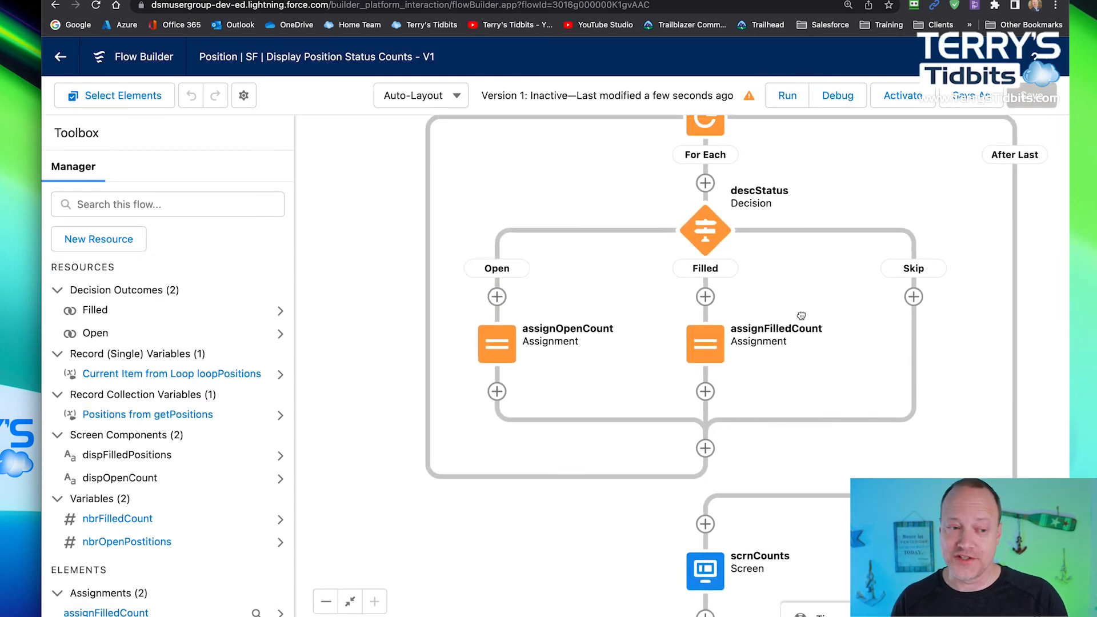
{"action": "left_click_drag", "start_coordinate": [641, 177], "coordinate": [639, 217]}
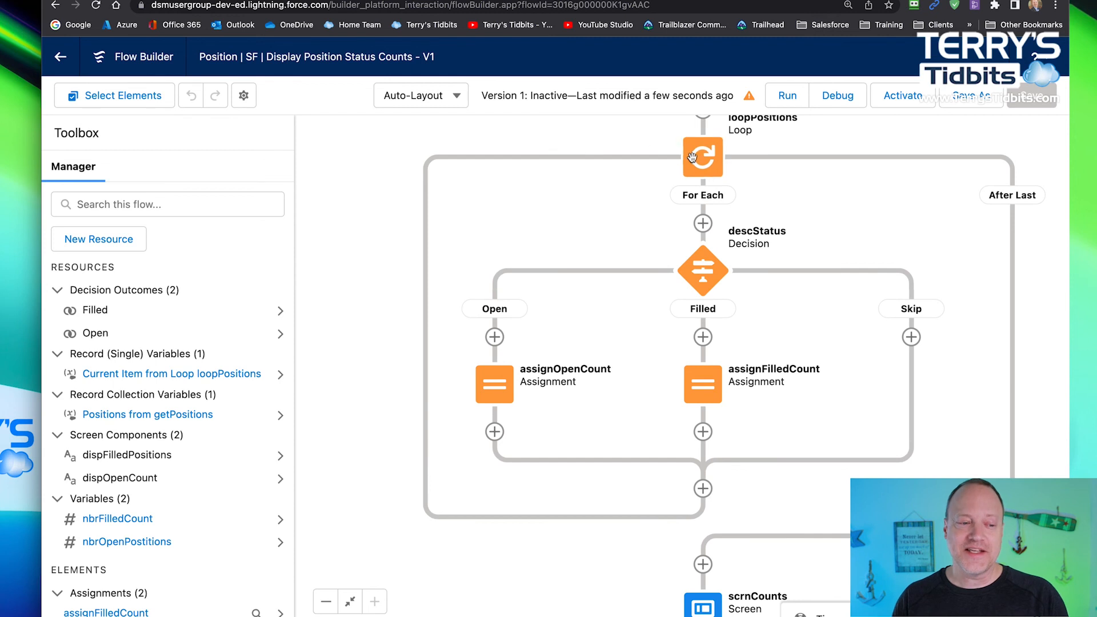